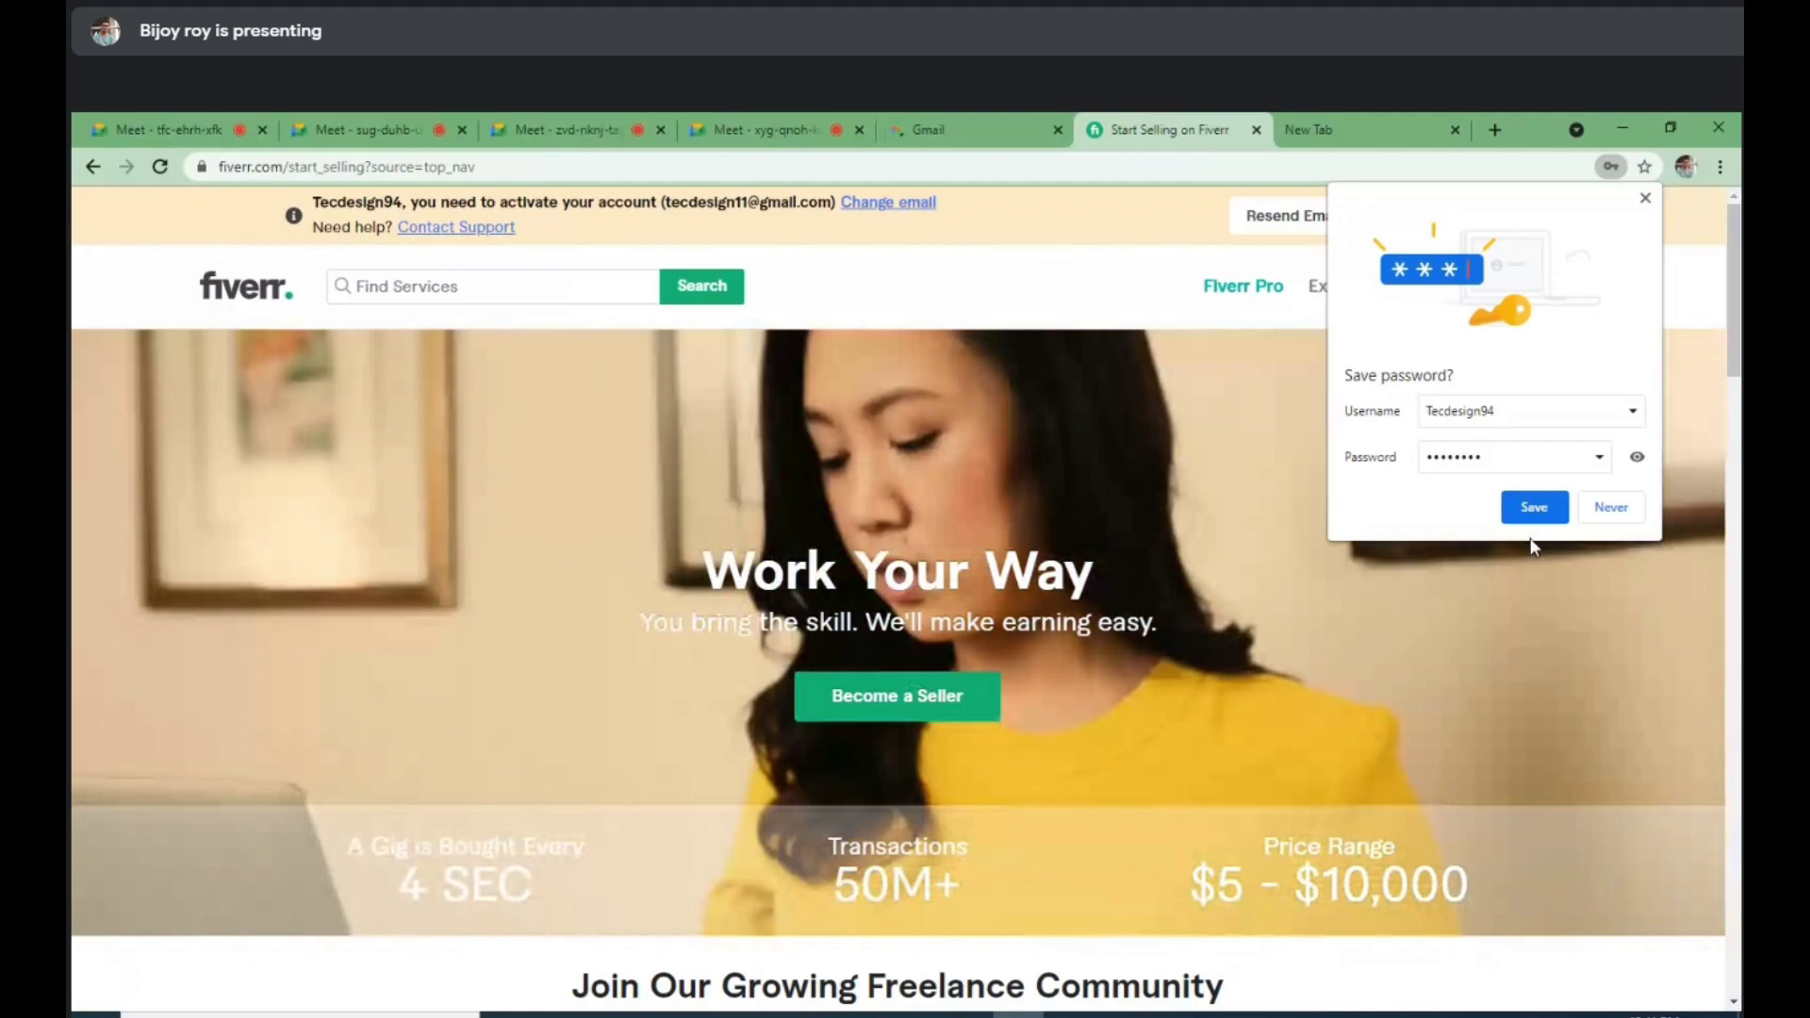
Step: Save the account login in the browser and resend the Fiverr activation email
{"action": "left_click", "coordinate": [1534, 507]}
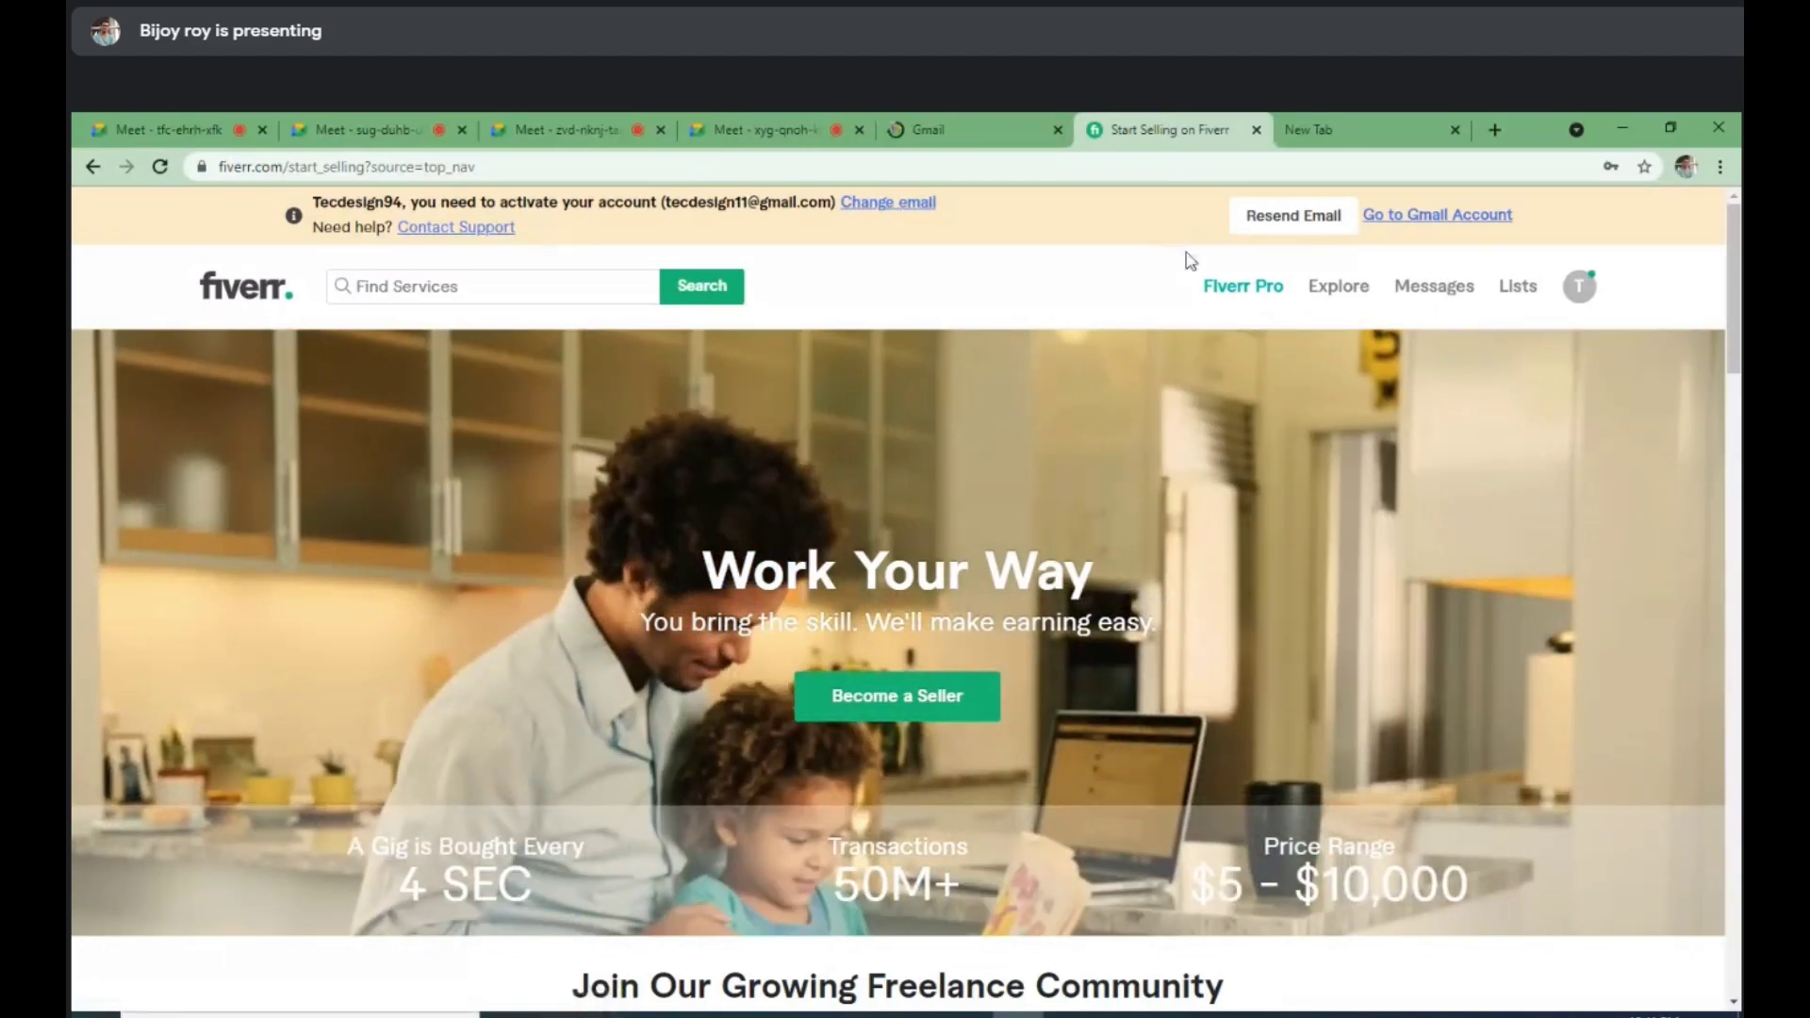
{"action": "left_click", "coordinate": [972, 138]}
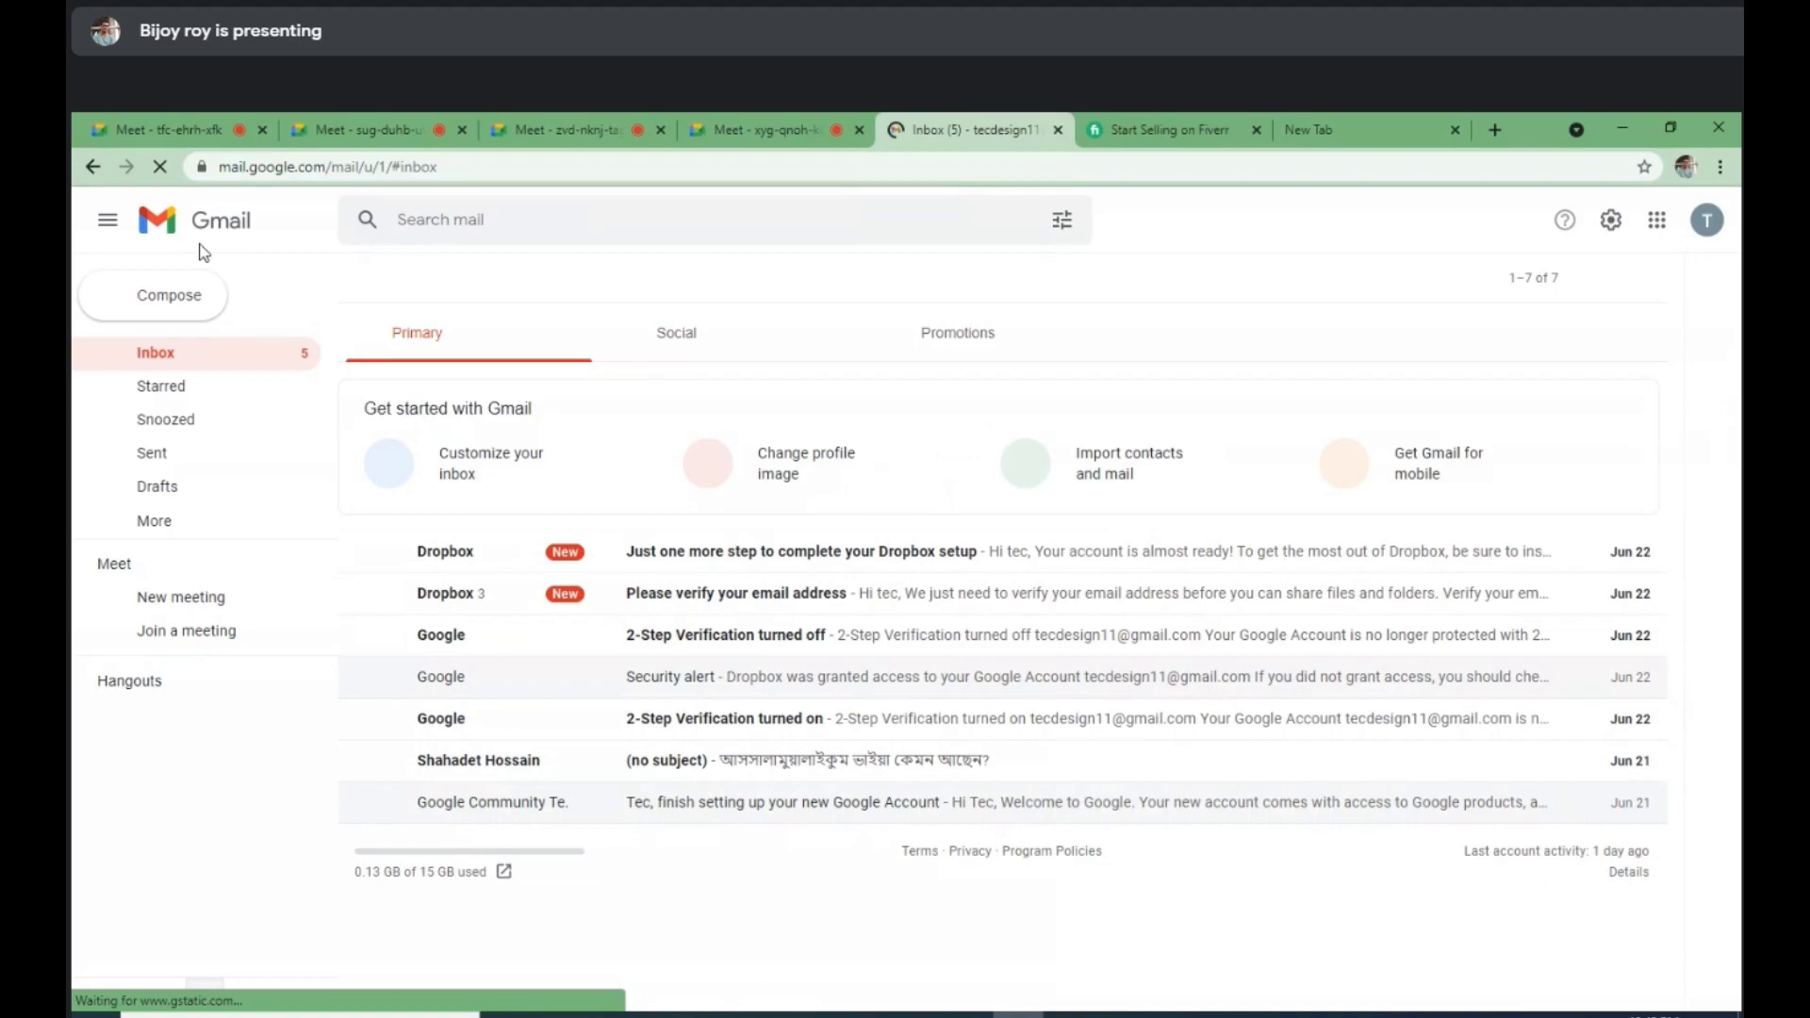
{"action": "left_click", "coordinate": [1157, 123]}
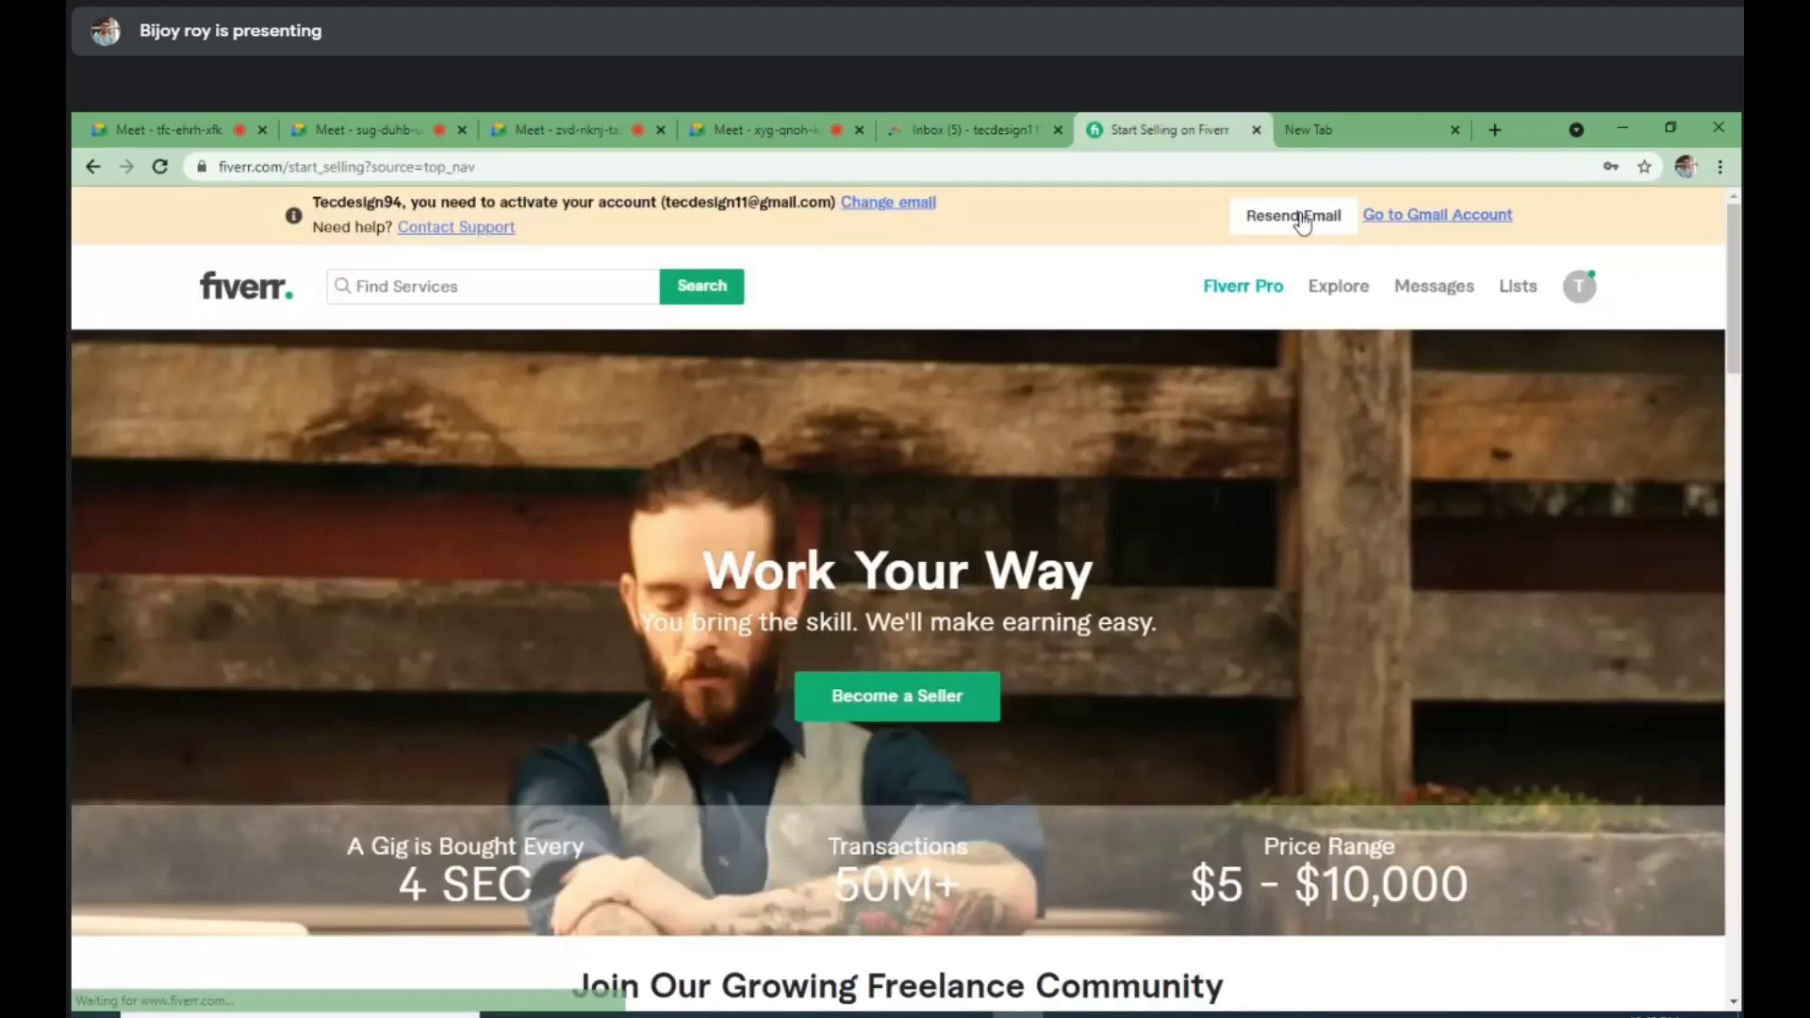
{"action": "left_click", "coordinate": [1302, 217]}
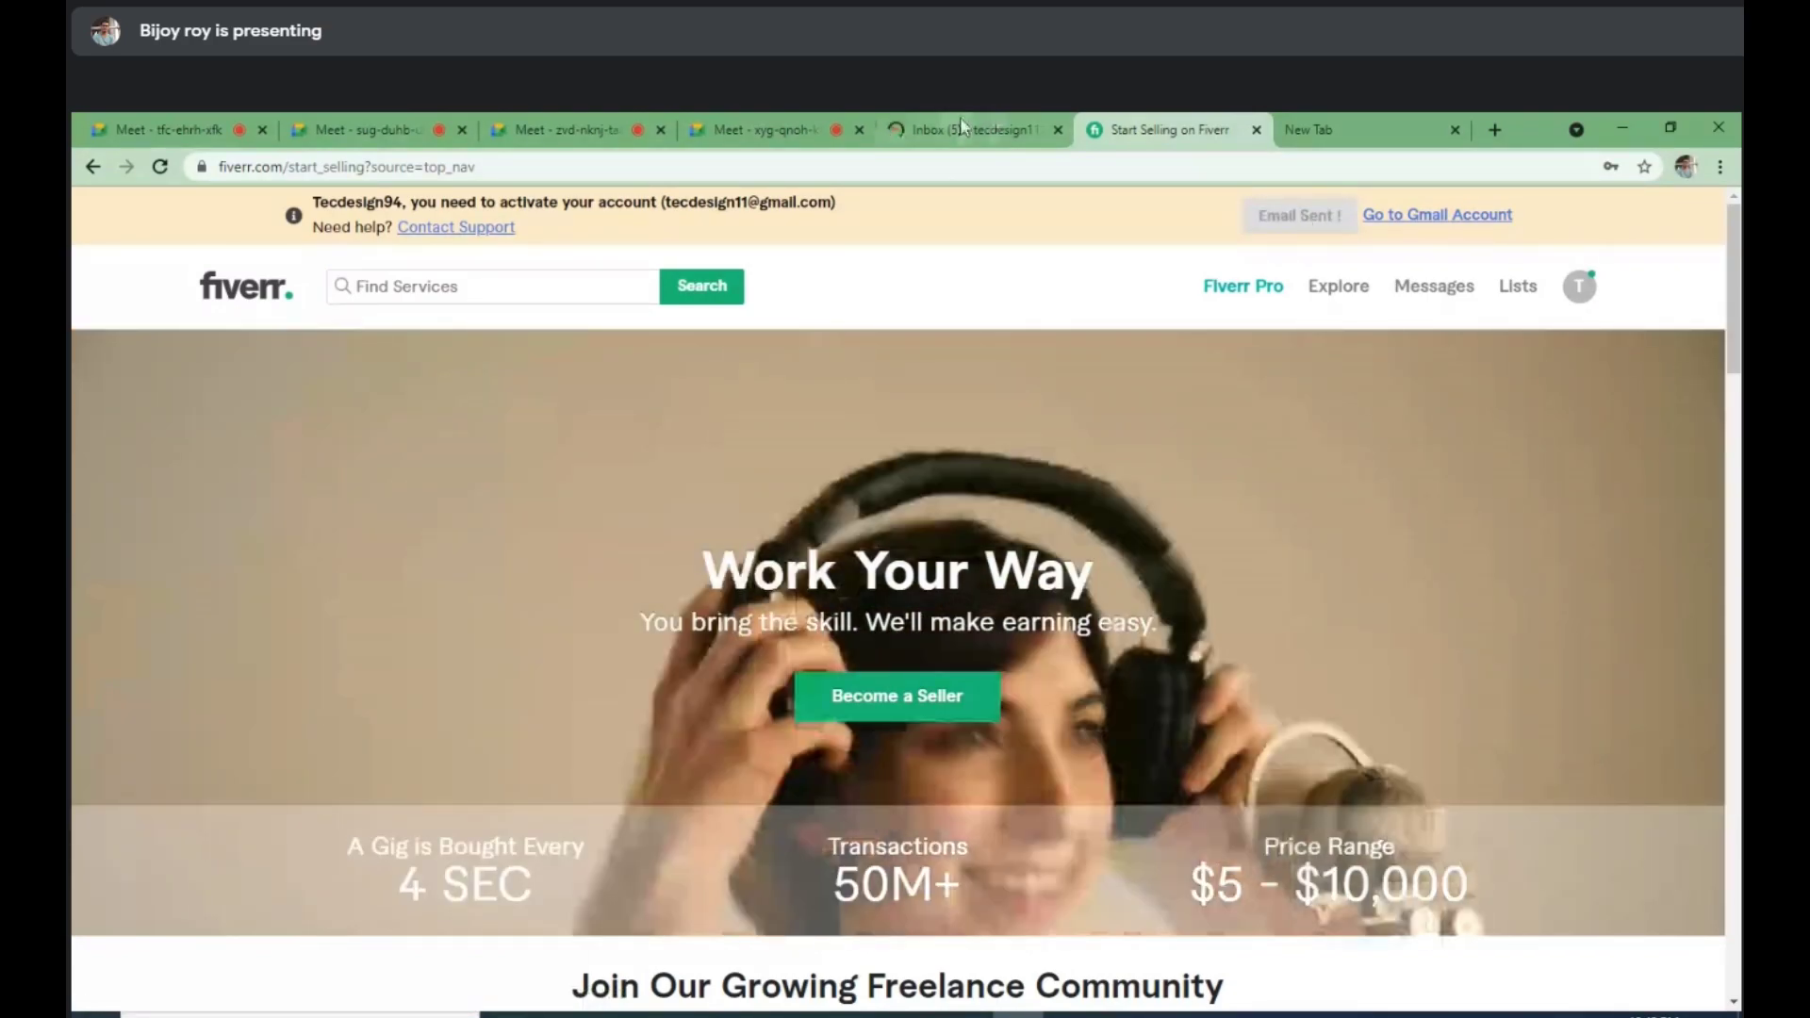
Step: Switch to the Gmail inbox, open the "Fiverr: Activate Your New Account" email and activate the account from it
{"action": "left_click", "coordinate": [960, 123]}
{"action": "left_click", "coordinate": [1706, 223]}
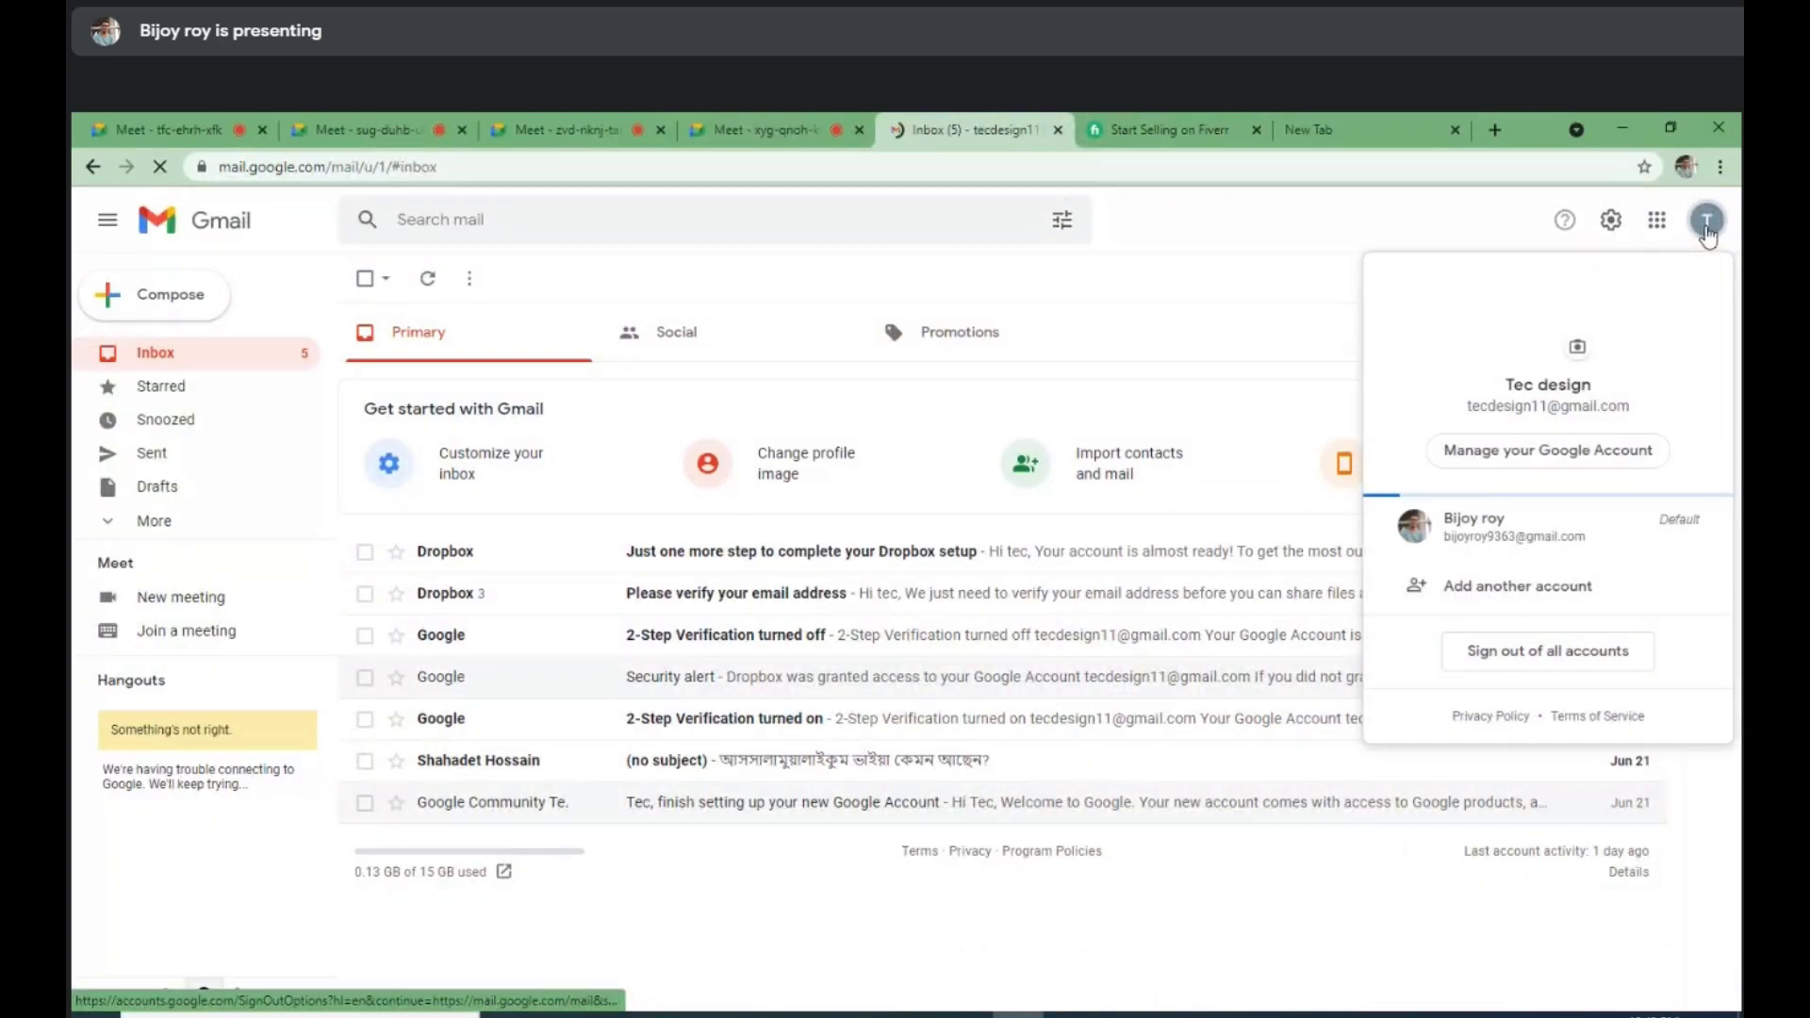
{"action": "left_click", "coordinate": [1117, 293]}
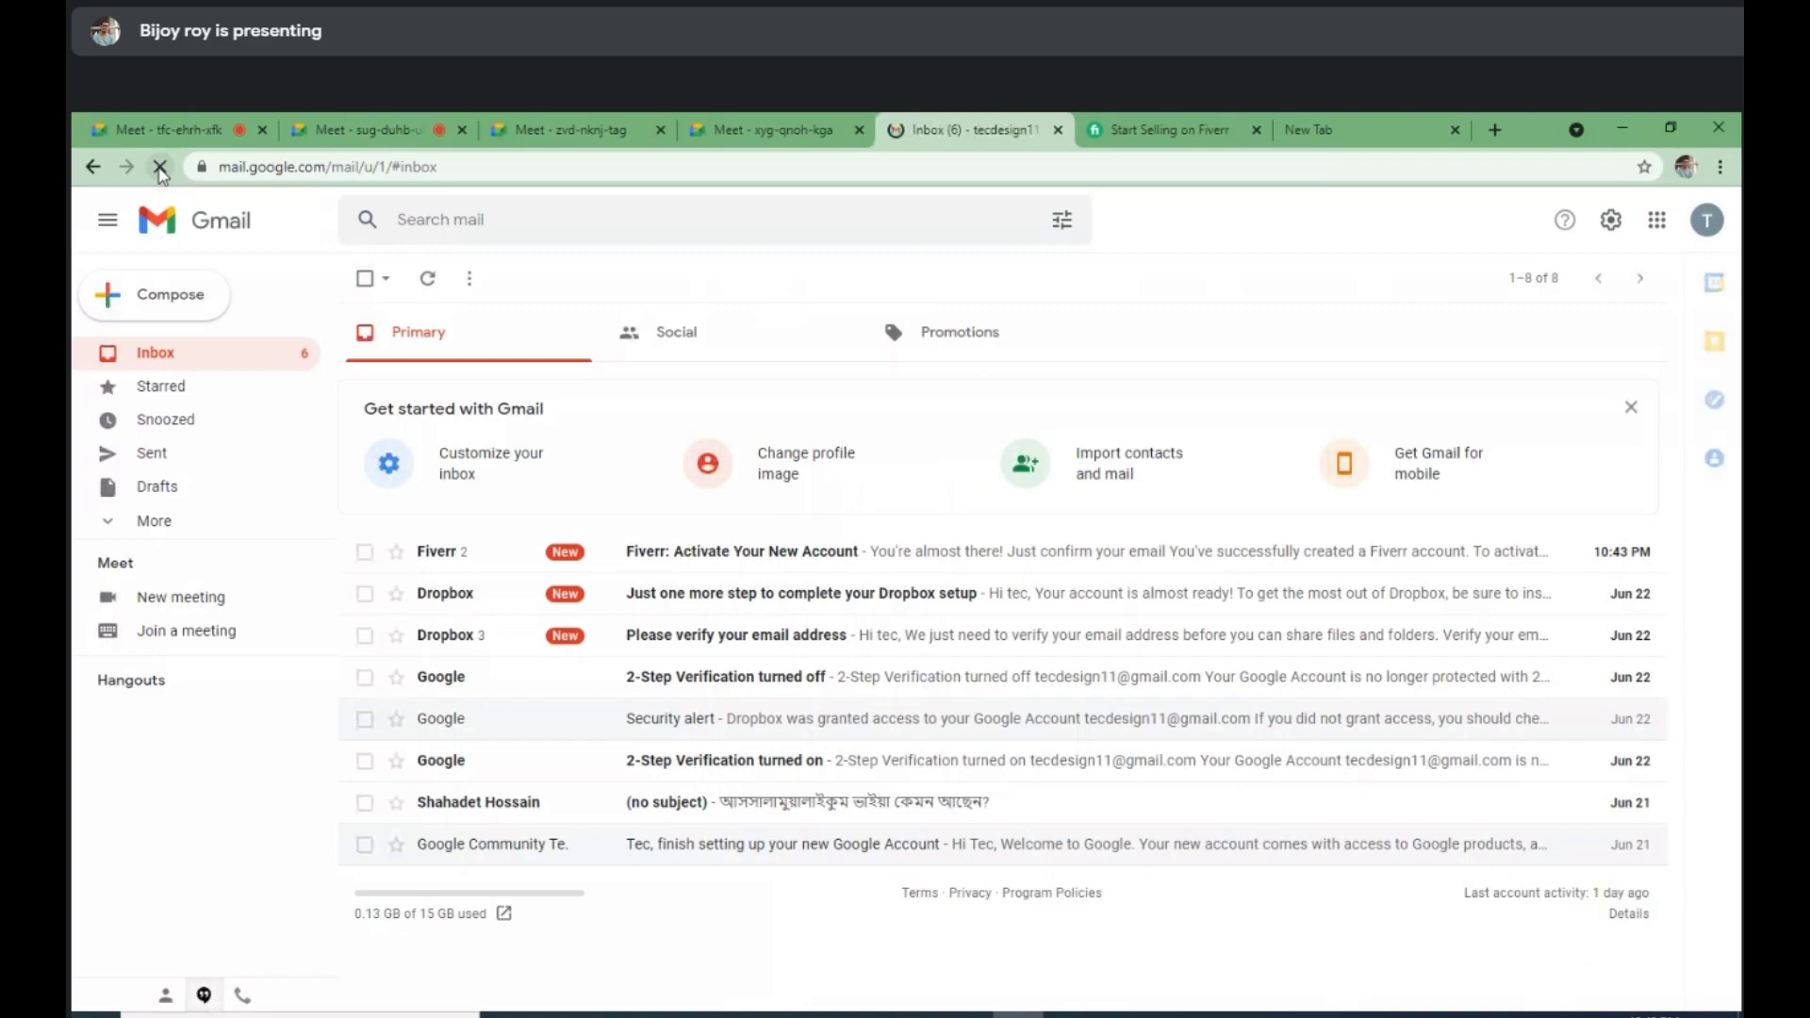
{"action": "left_click", "coordinate": [775, 556]}
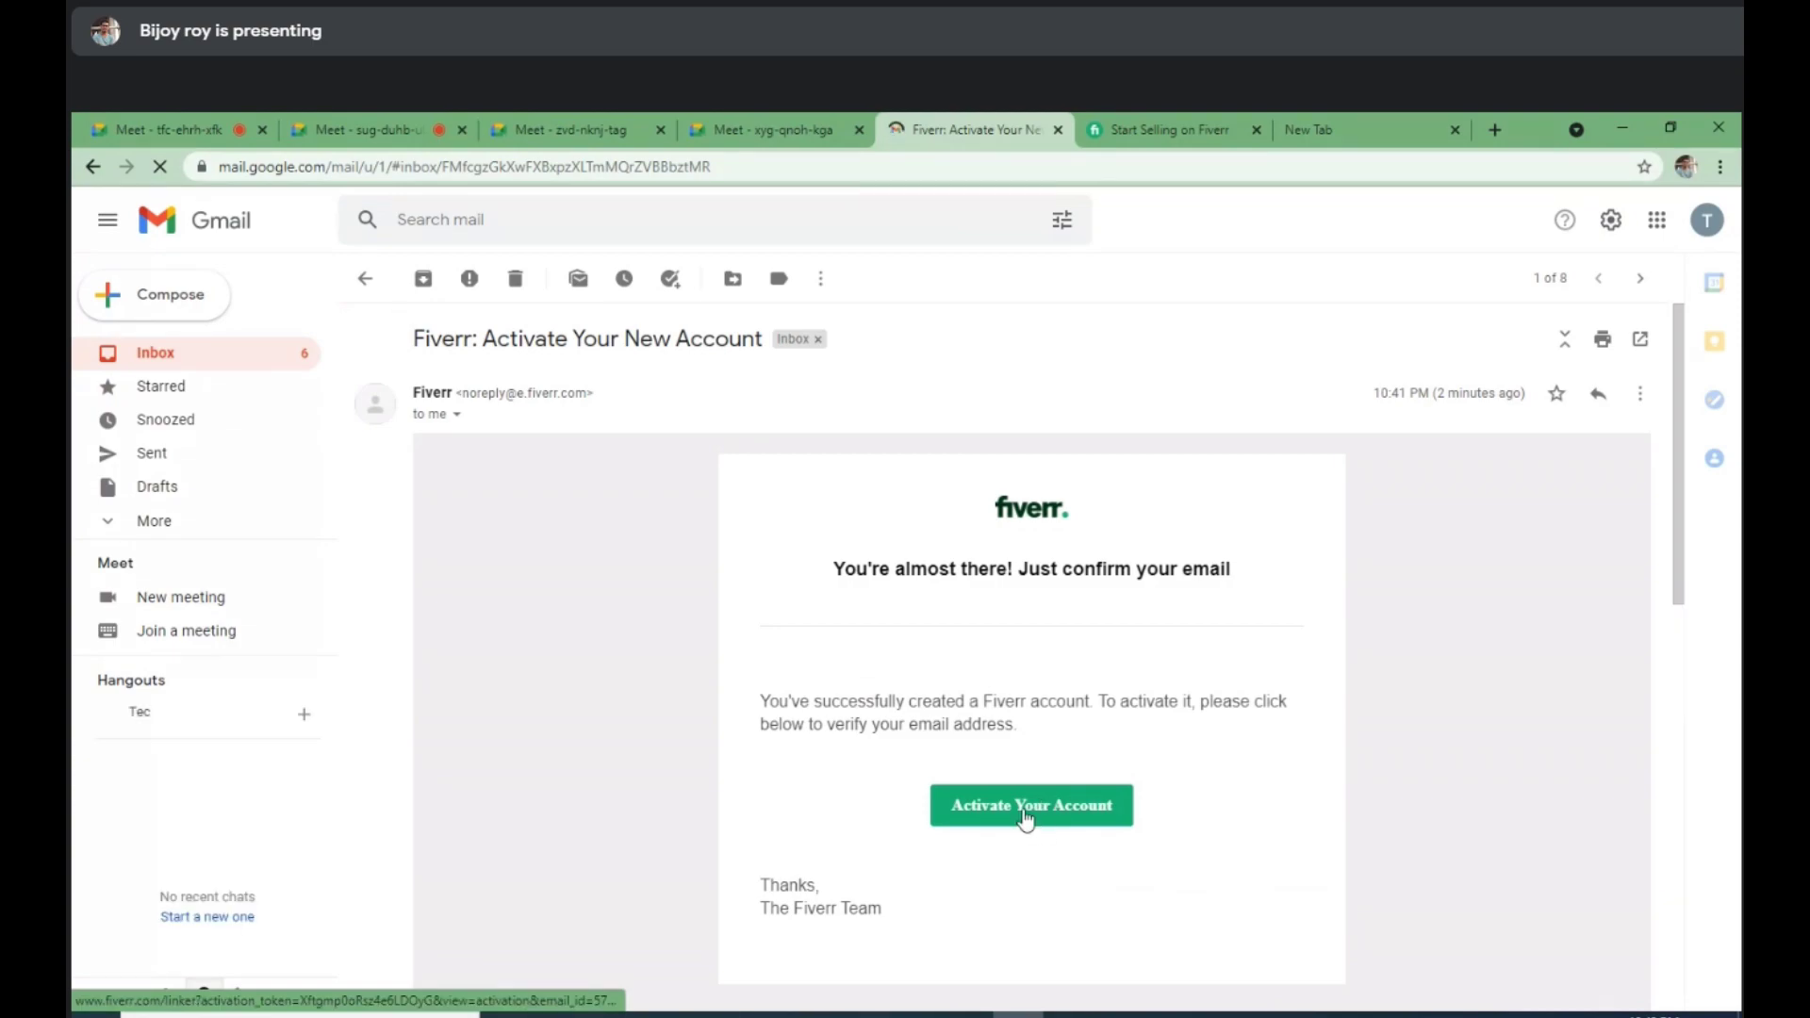
{"action": "left_click", "coordinate": [1026, 817]}
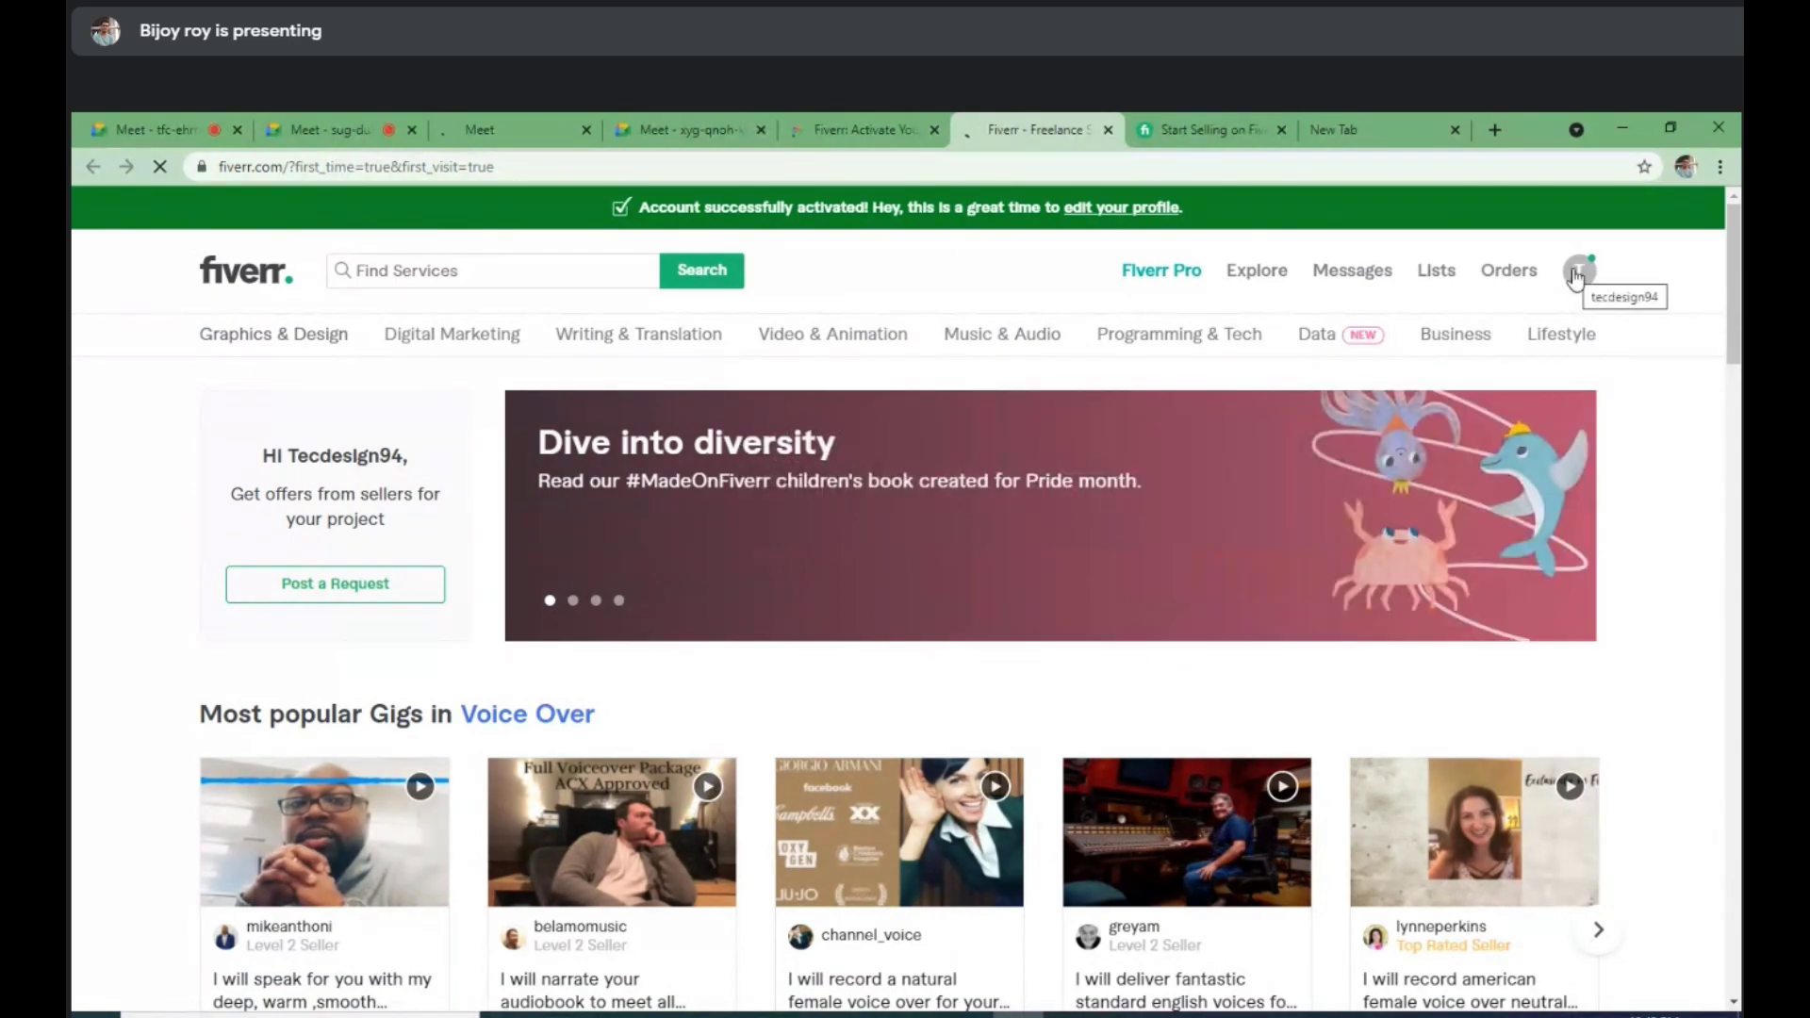
Step: Open the Fiverr account settings and review the full name, email, online status and account deactivation options
{"action": "left_click", "coordinate": [1578, 279]}
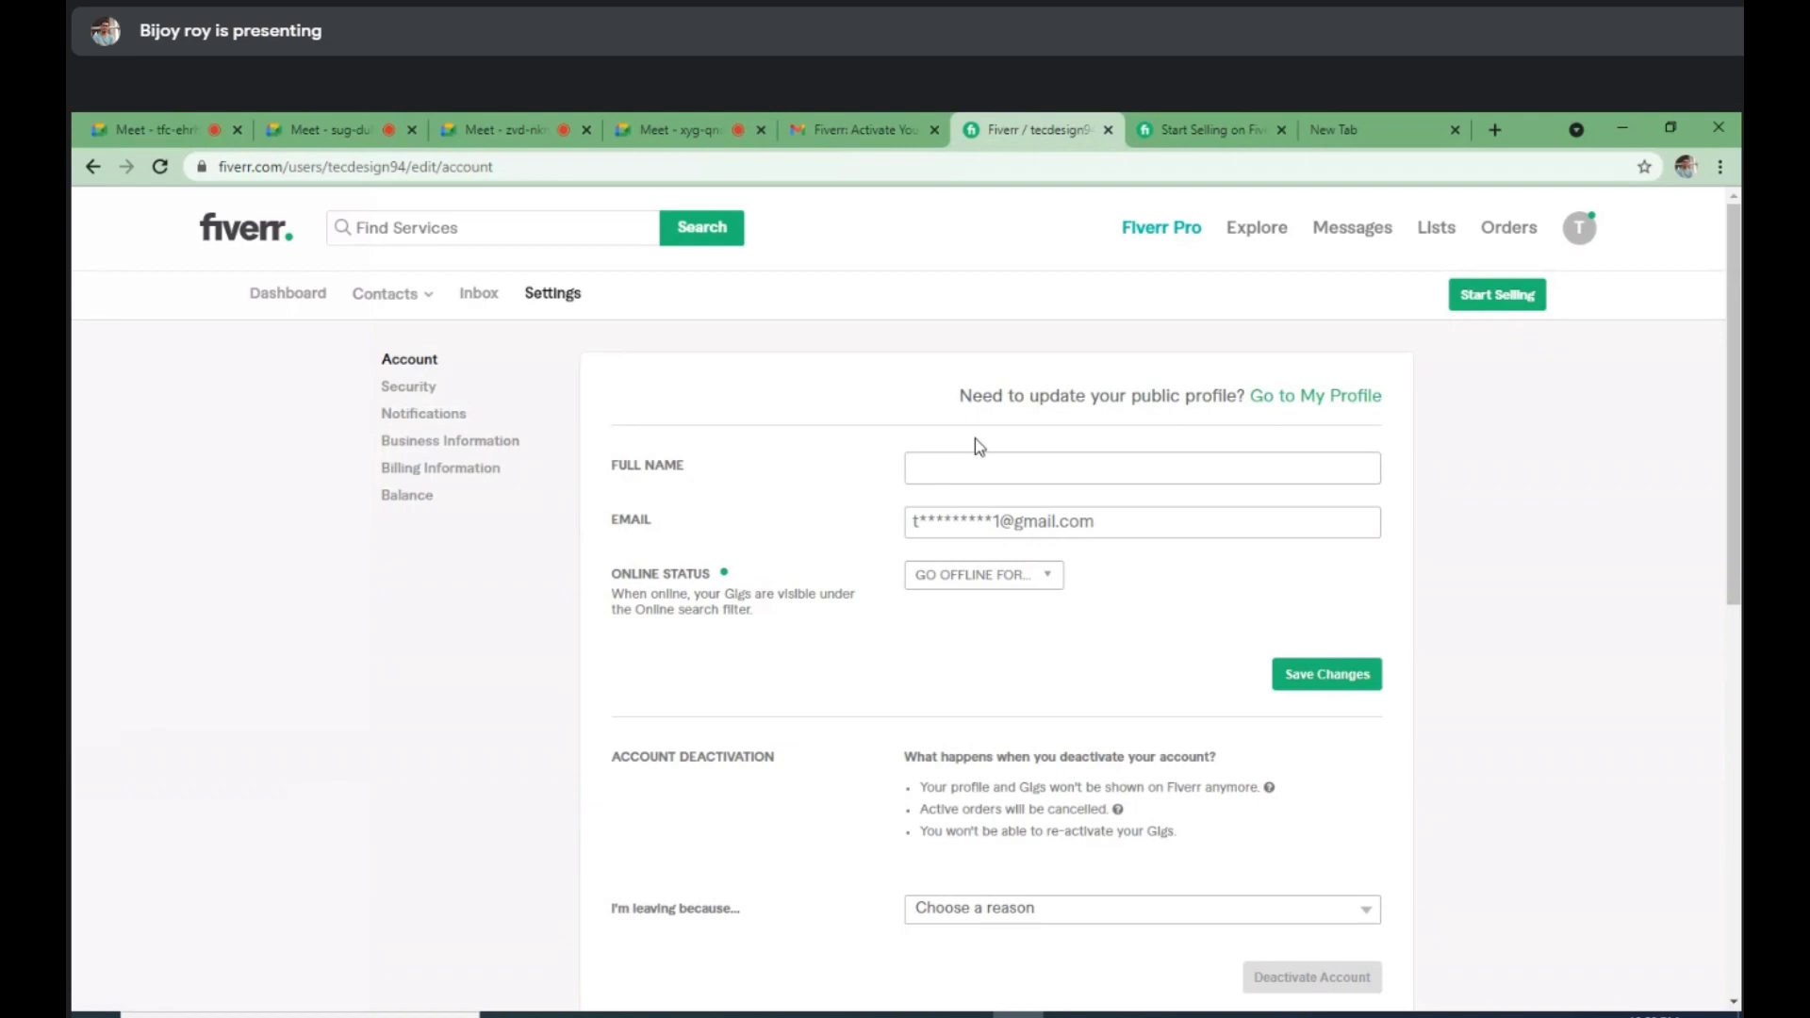
{"action": "left_click", "coordinate": [1576, 240]}
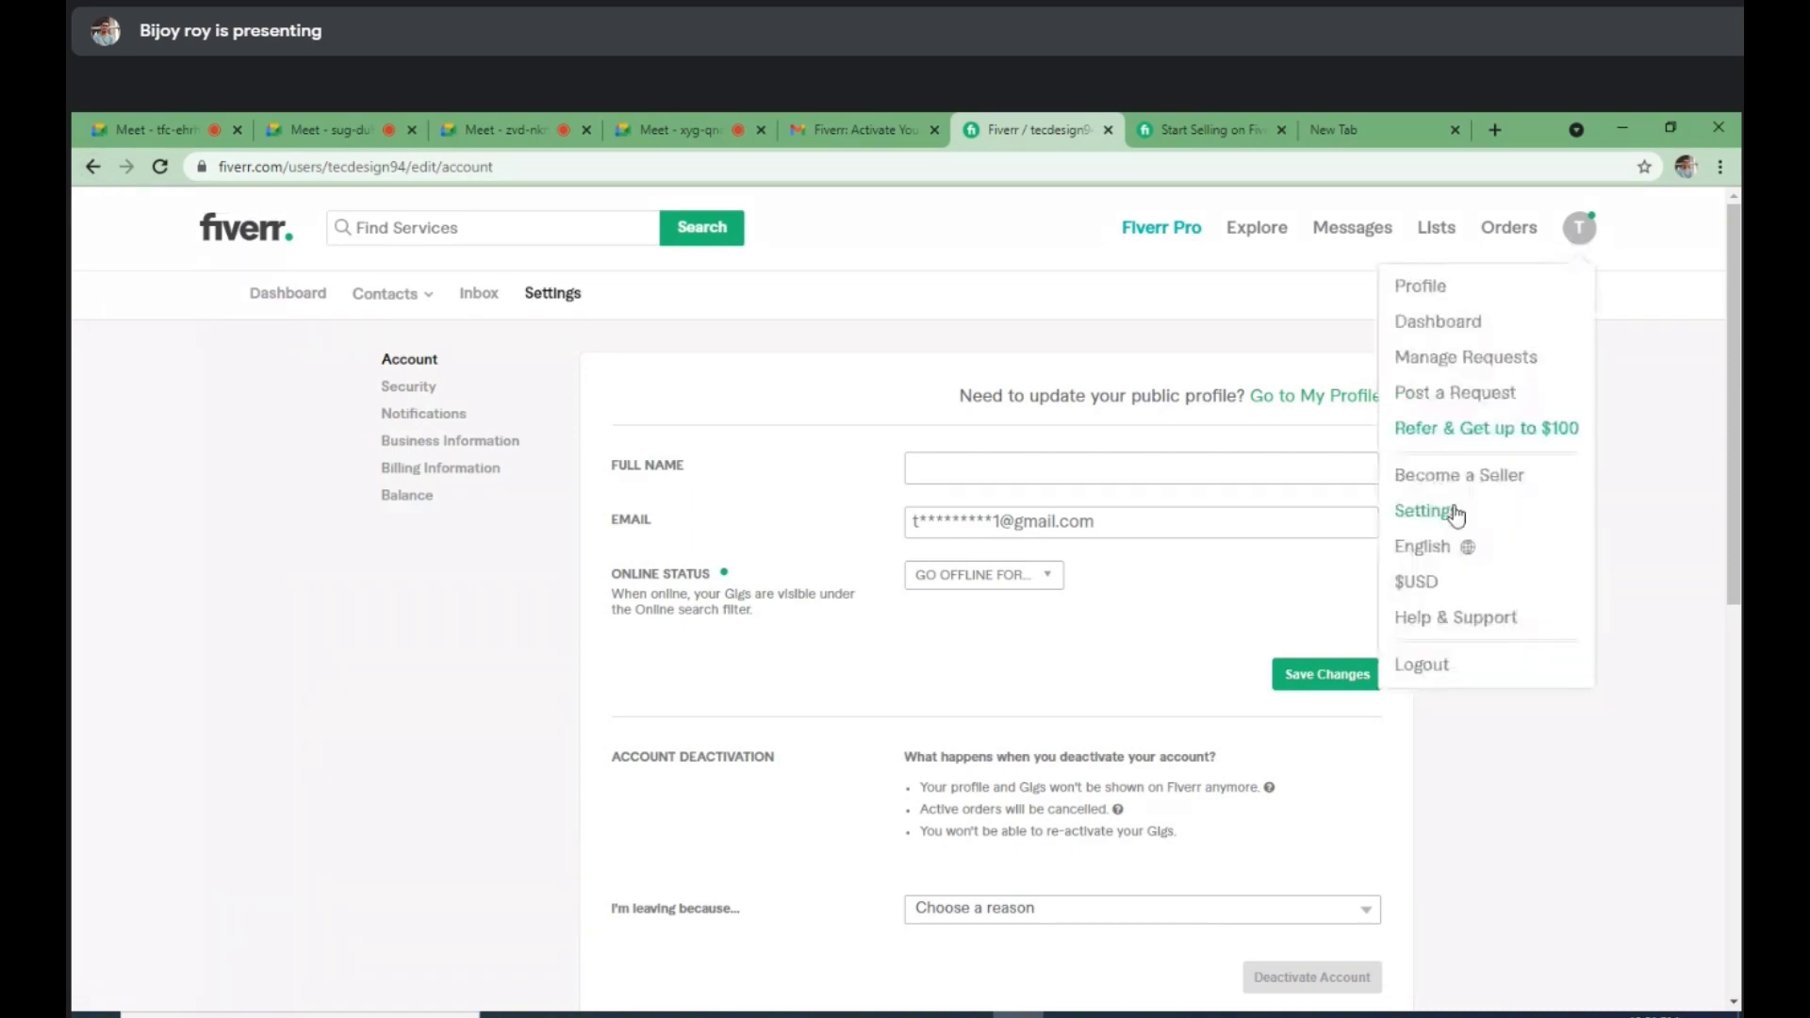
{"action": "left_click", "coordinate": [751, 405]}
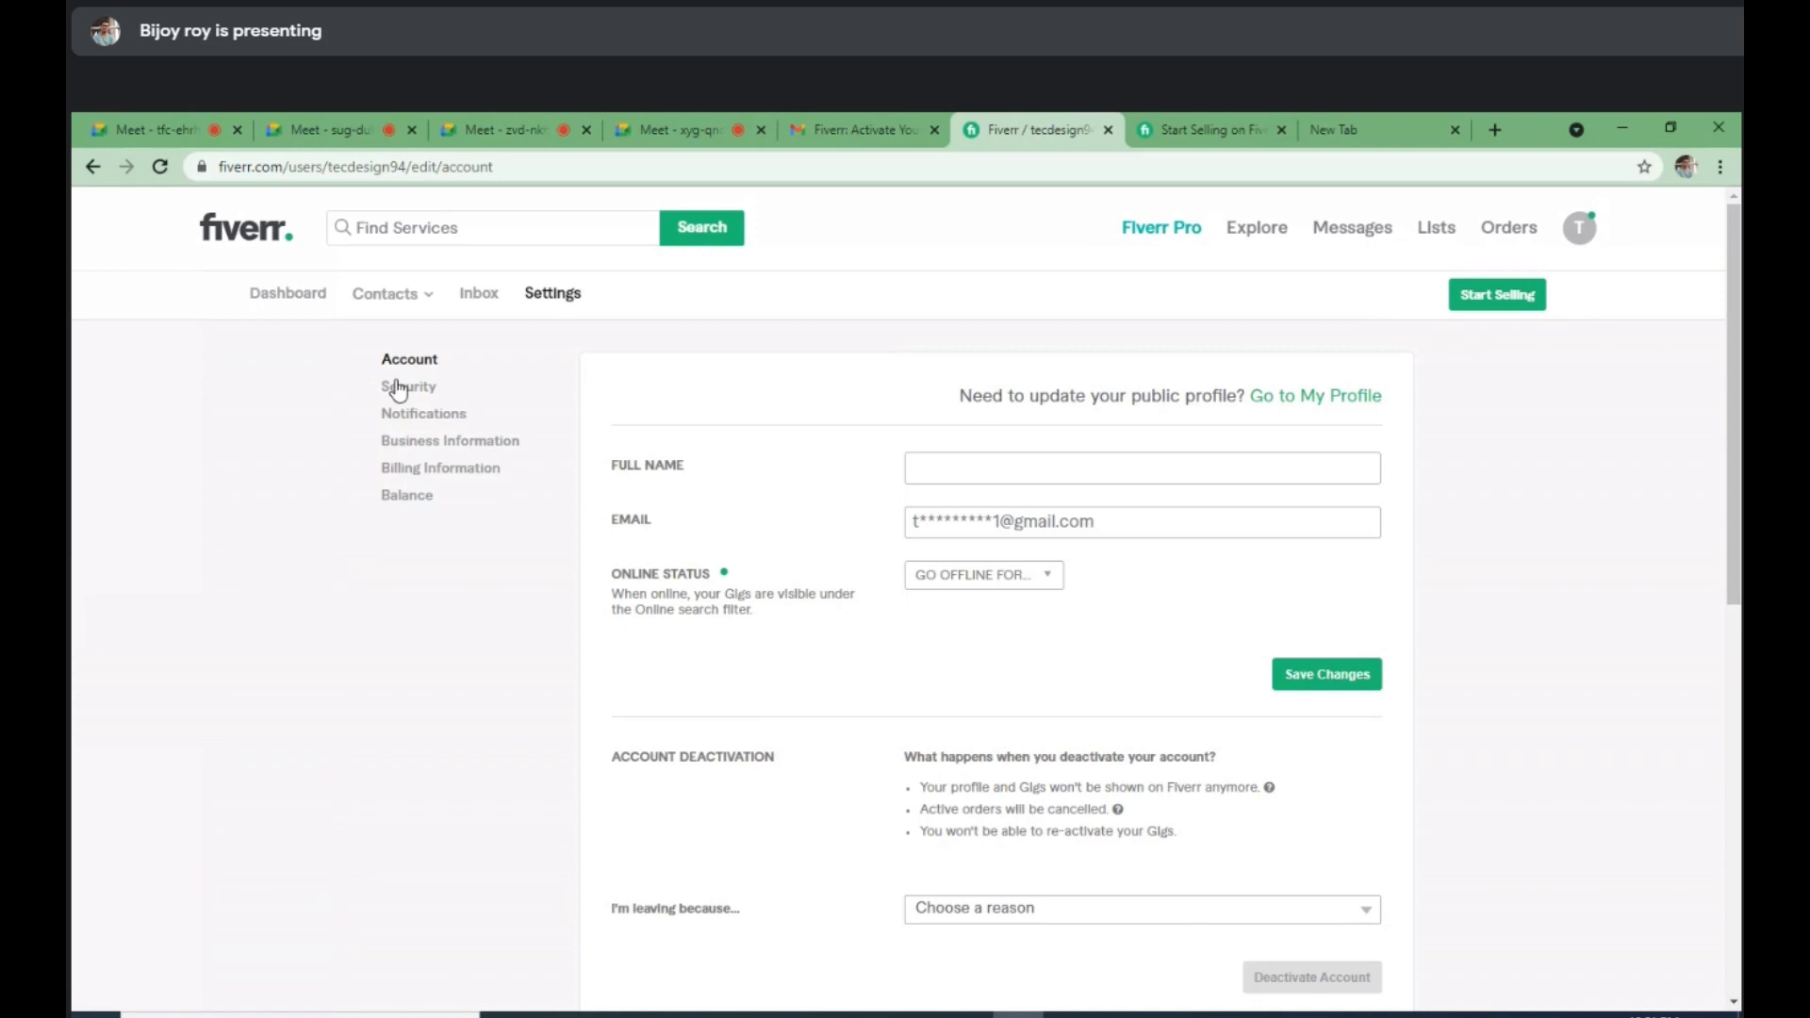
{"action": "left_click", "coordinate": [982, 477]}
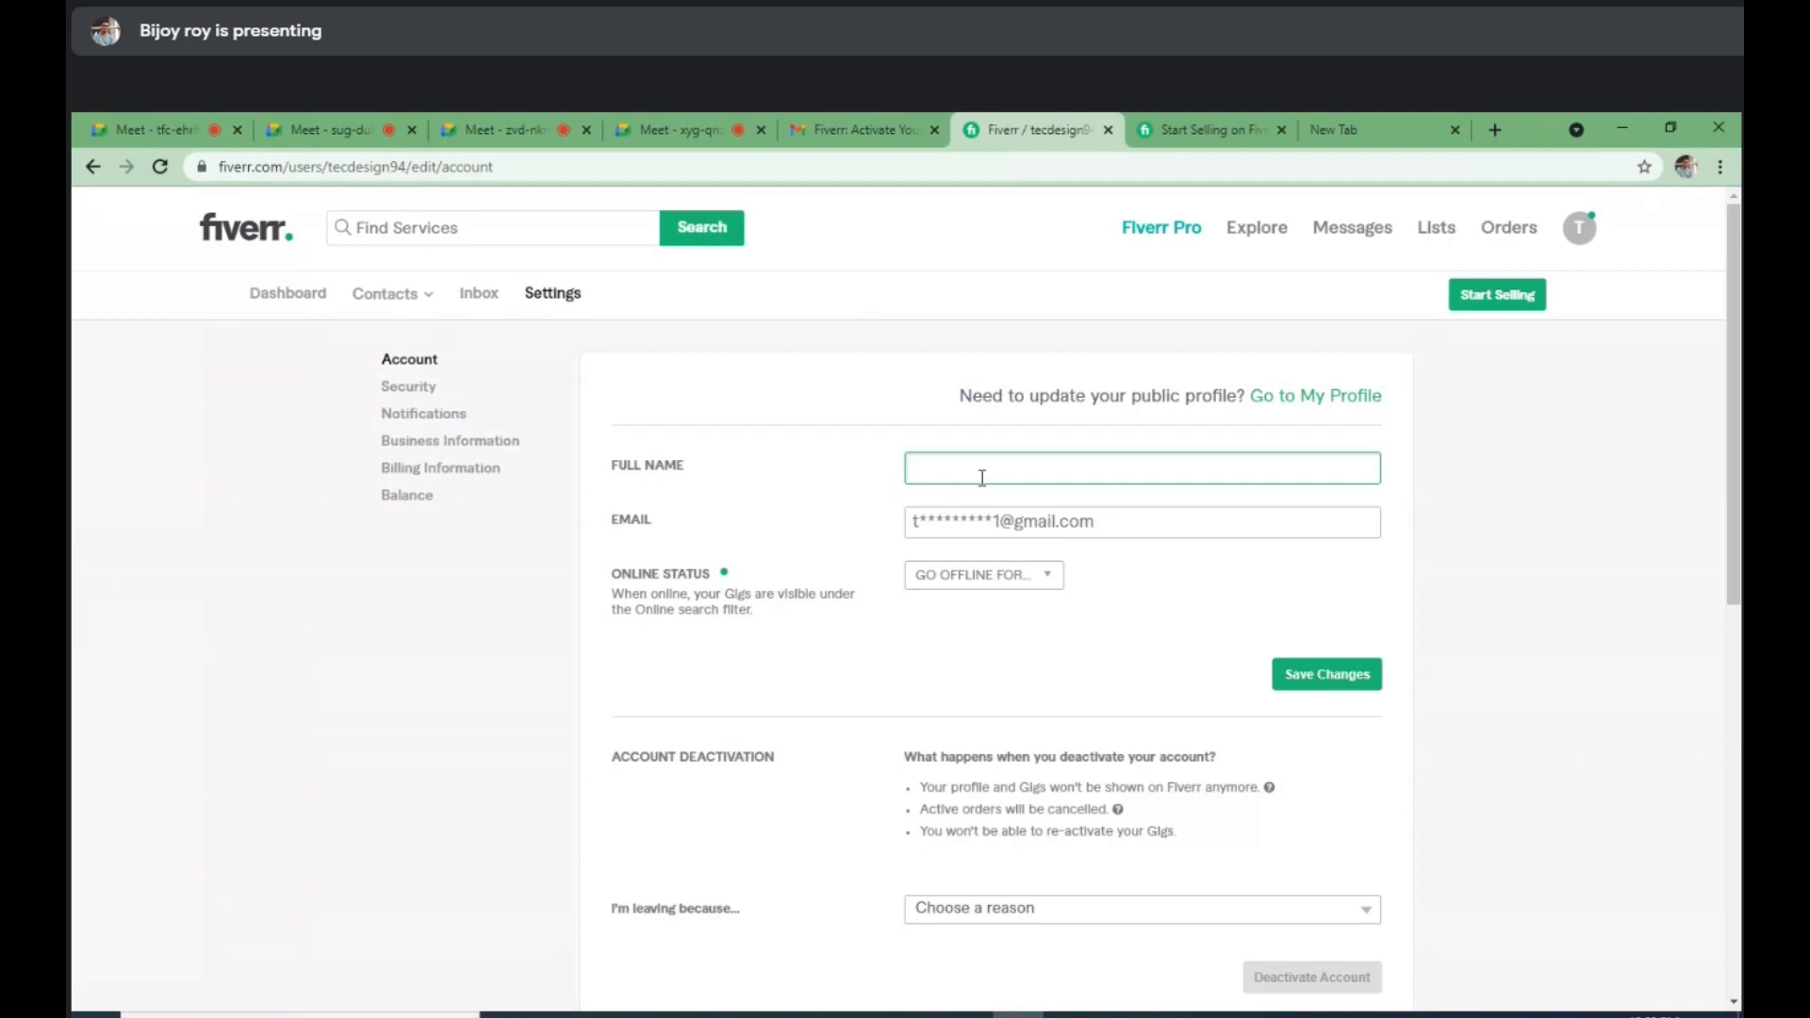
{"action": "scroll", "coordinate": [1160, 468], "scroll_direction": "down", "scroll_amount": 4}
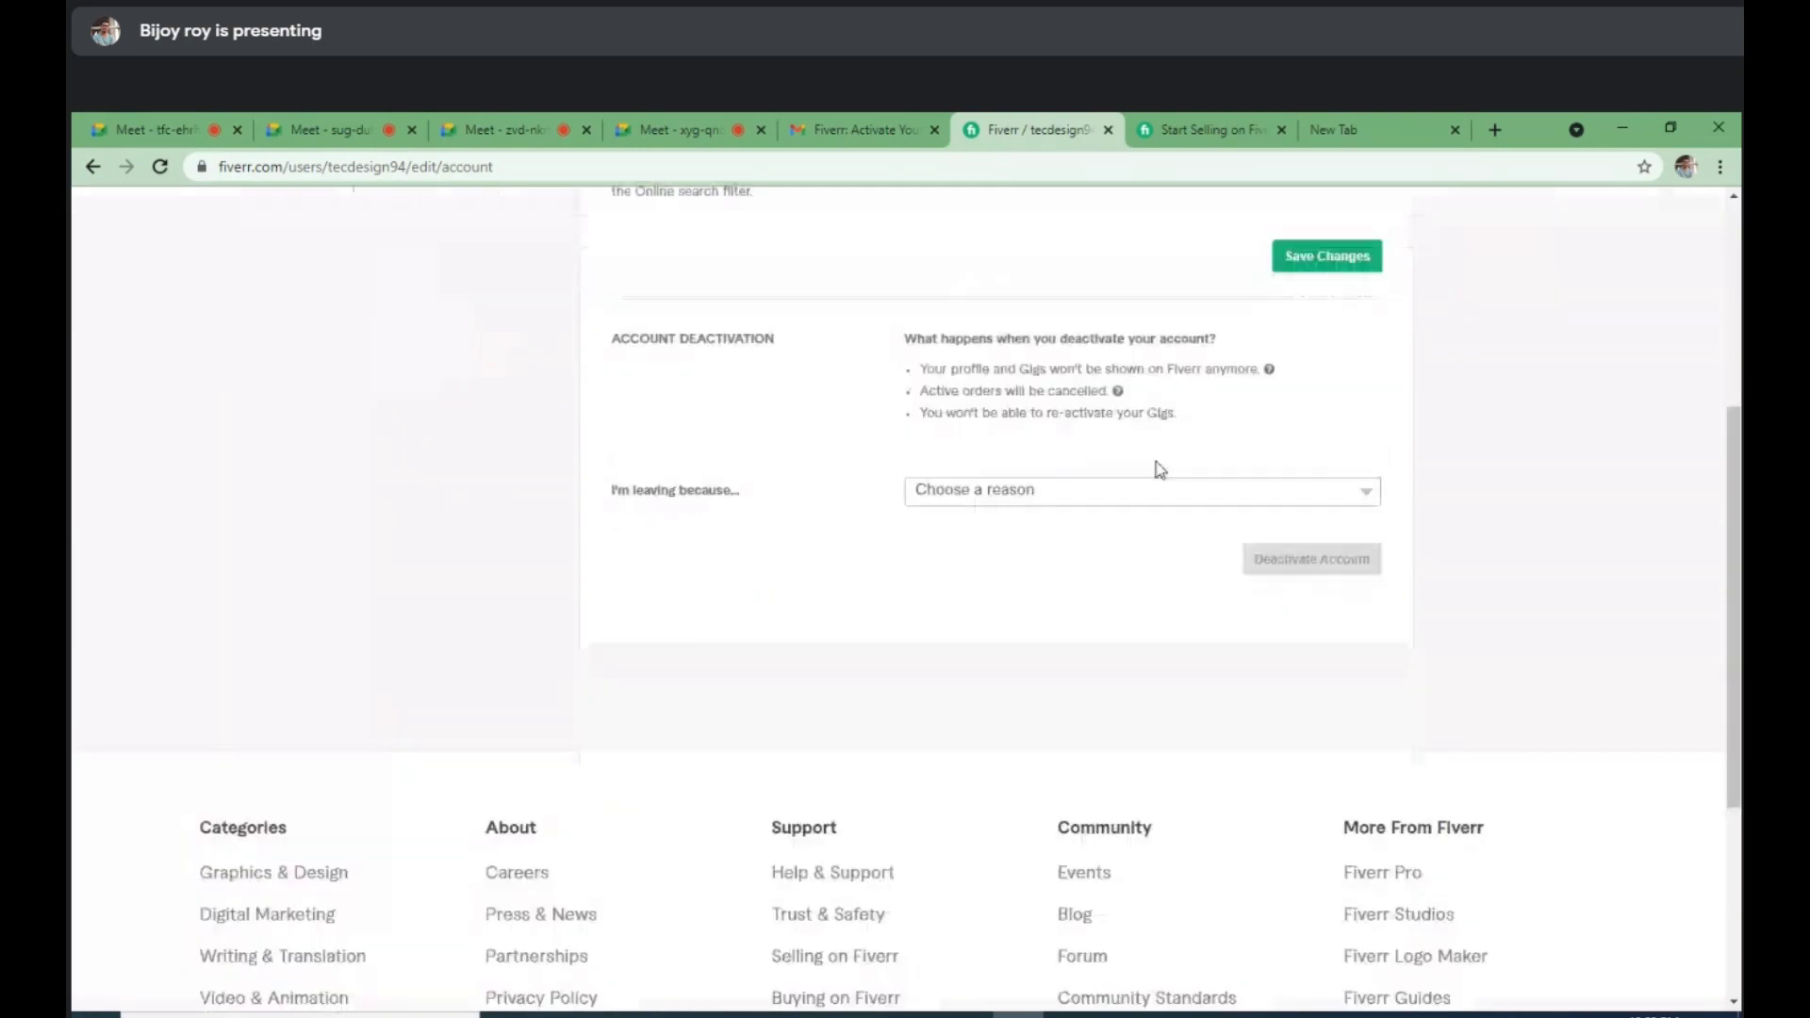
{"action": "scroll", "coordinate": [802, 613], "scroll_direction": "up", "scroll_amount": 2}
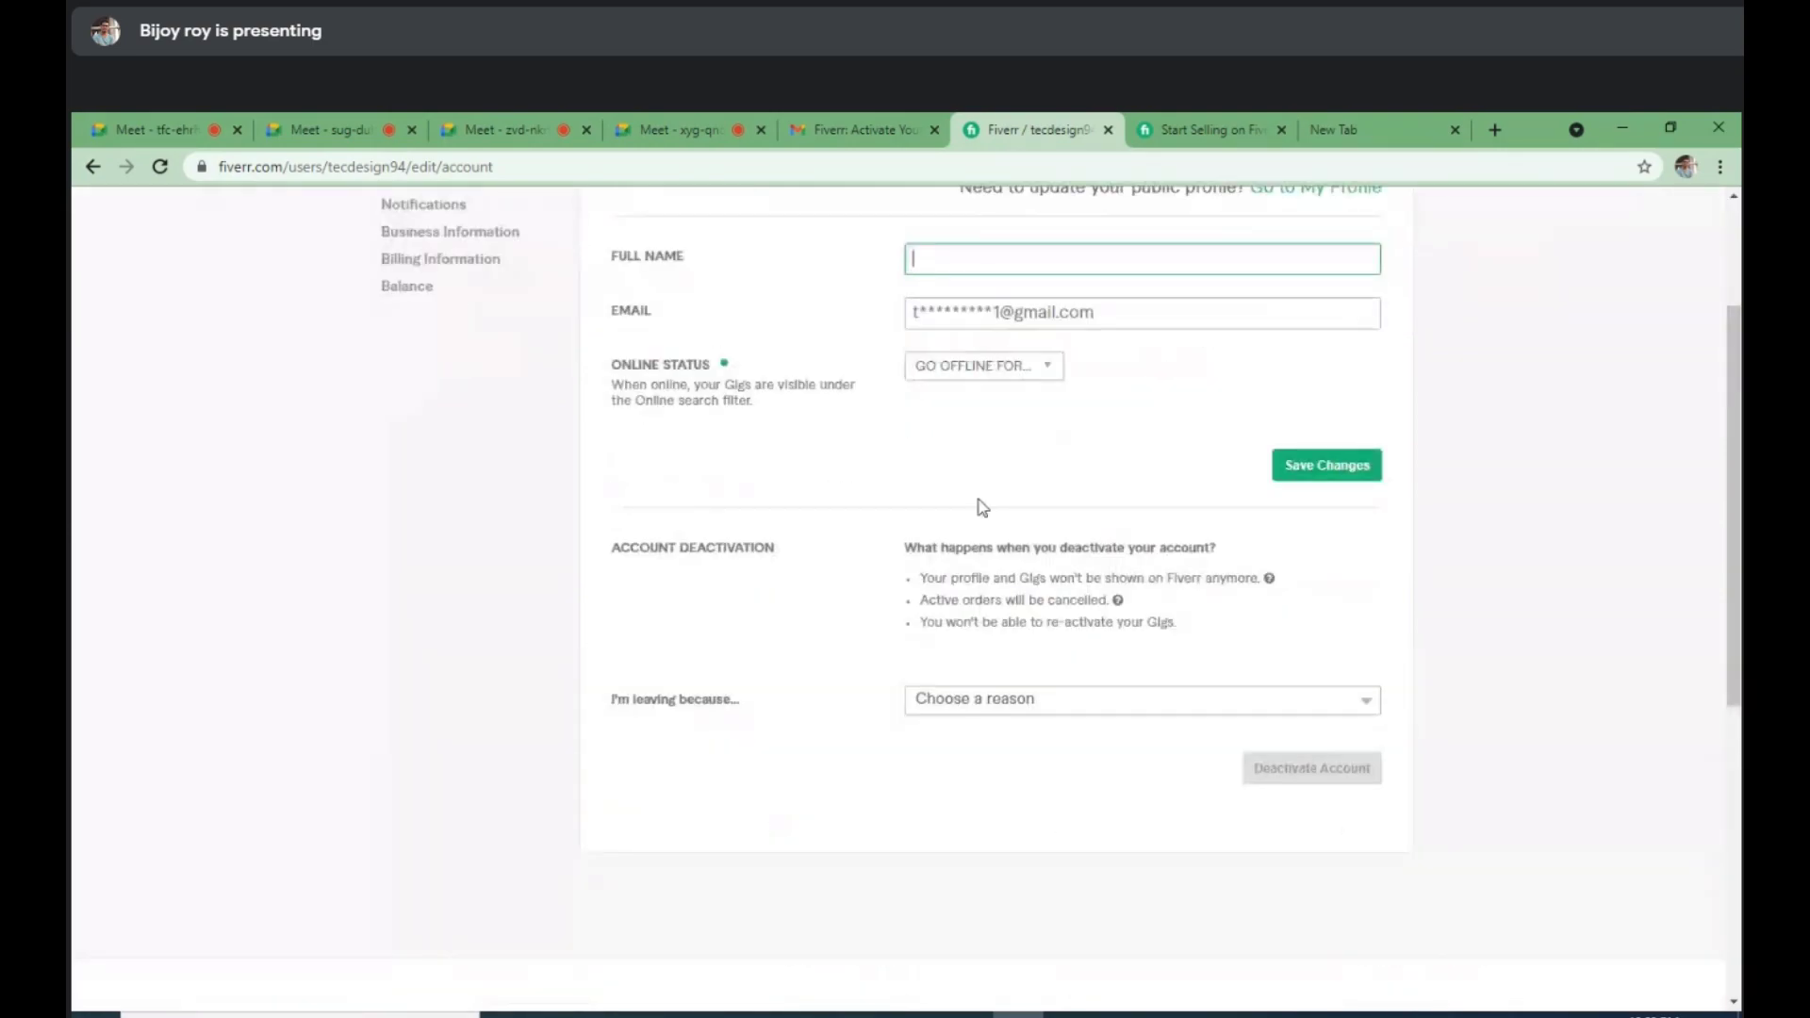
{"action": "left_click", "coordinate": [1377, 702]}
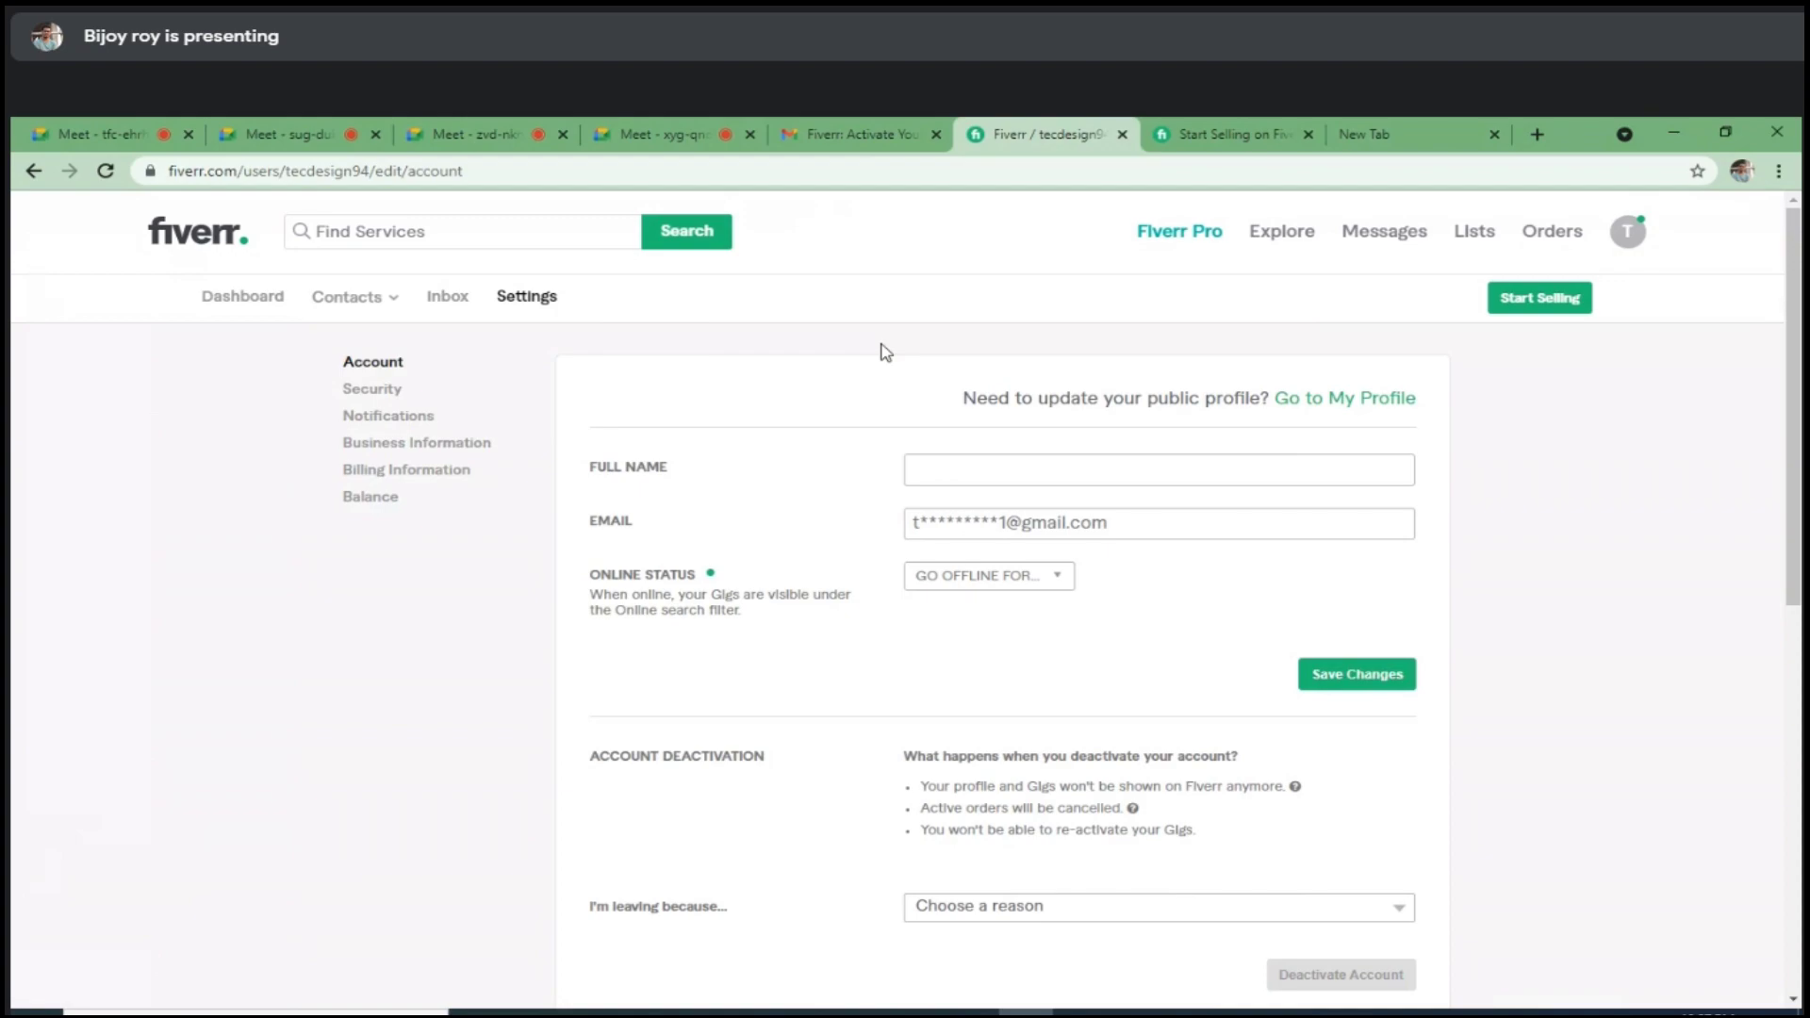
Step: Go to the Security settings and start phone number verification
{"action": "left_click", "coordinate": [376, 397]}
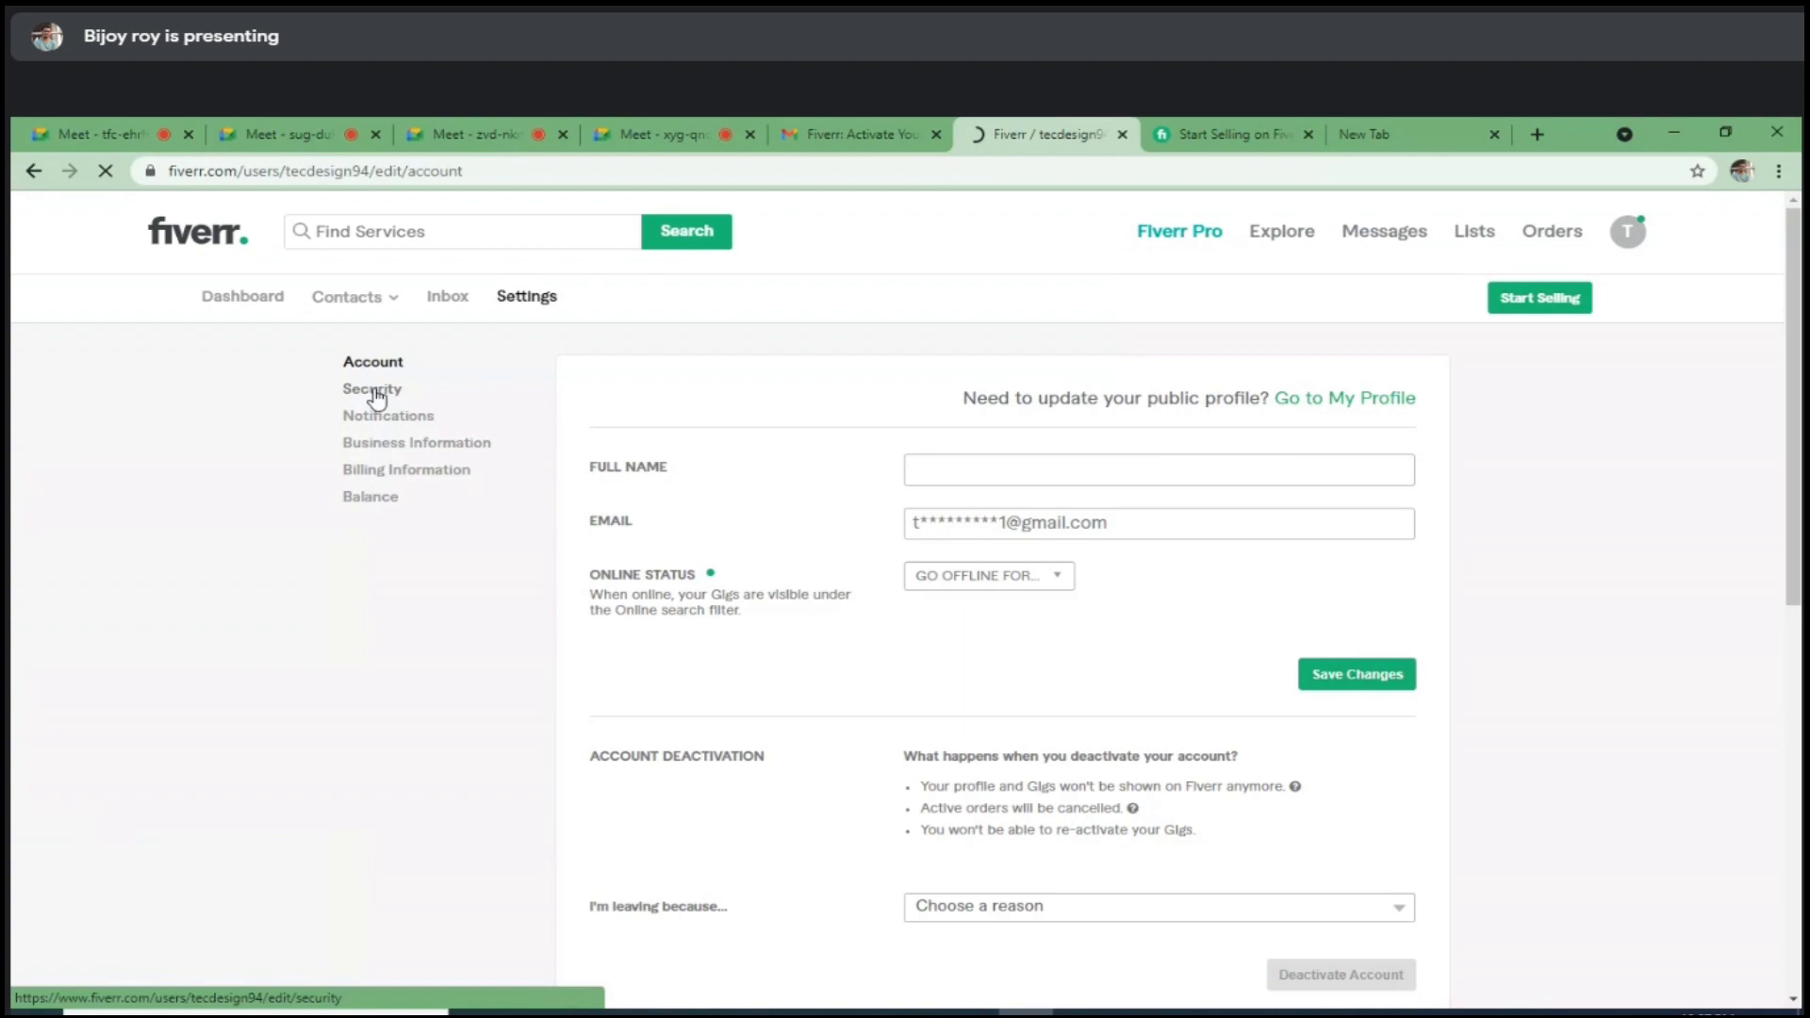
{"action": "left_click", "coordinate": [374, 390]}
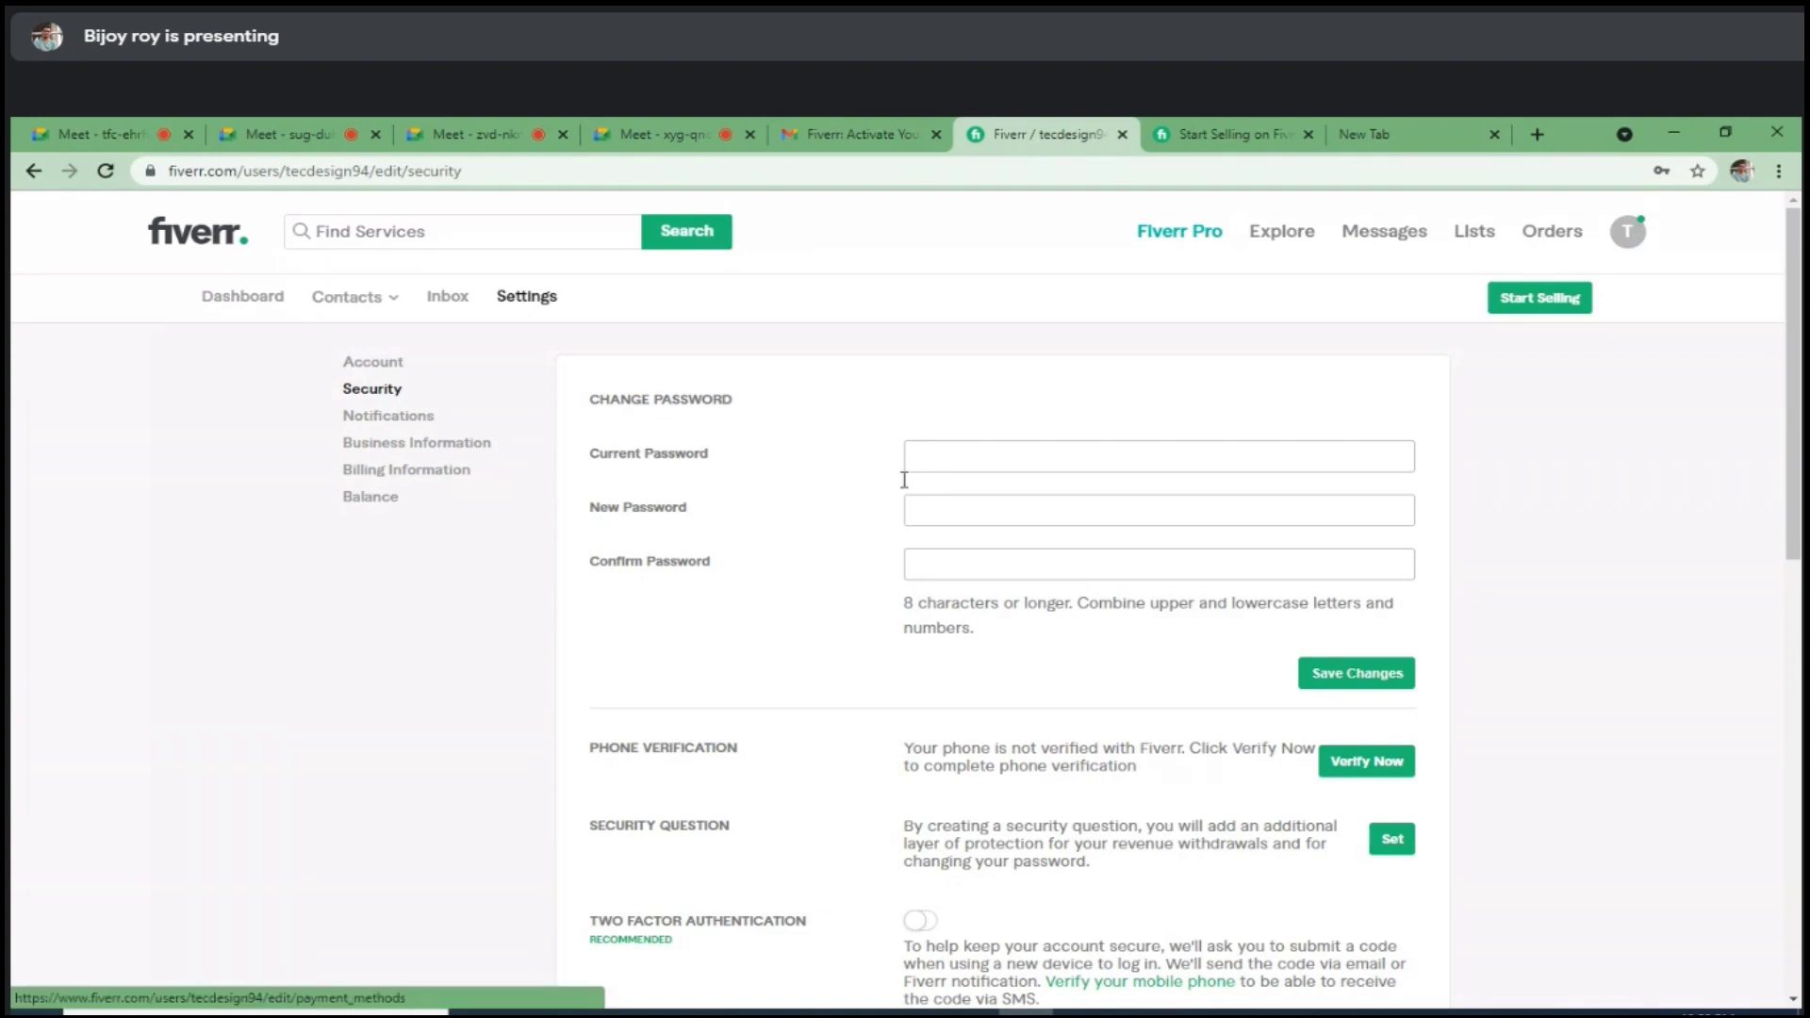
{"action": "scroll", "coordinate": [1037, 660], "scroll_direction": "down", "scroll_amount": 1}
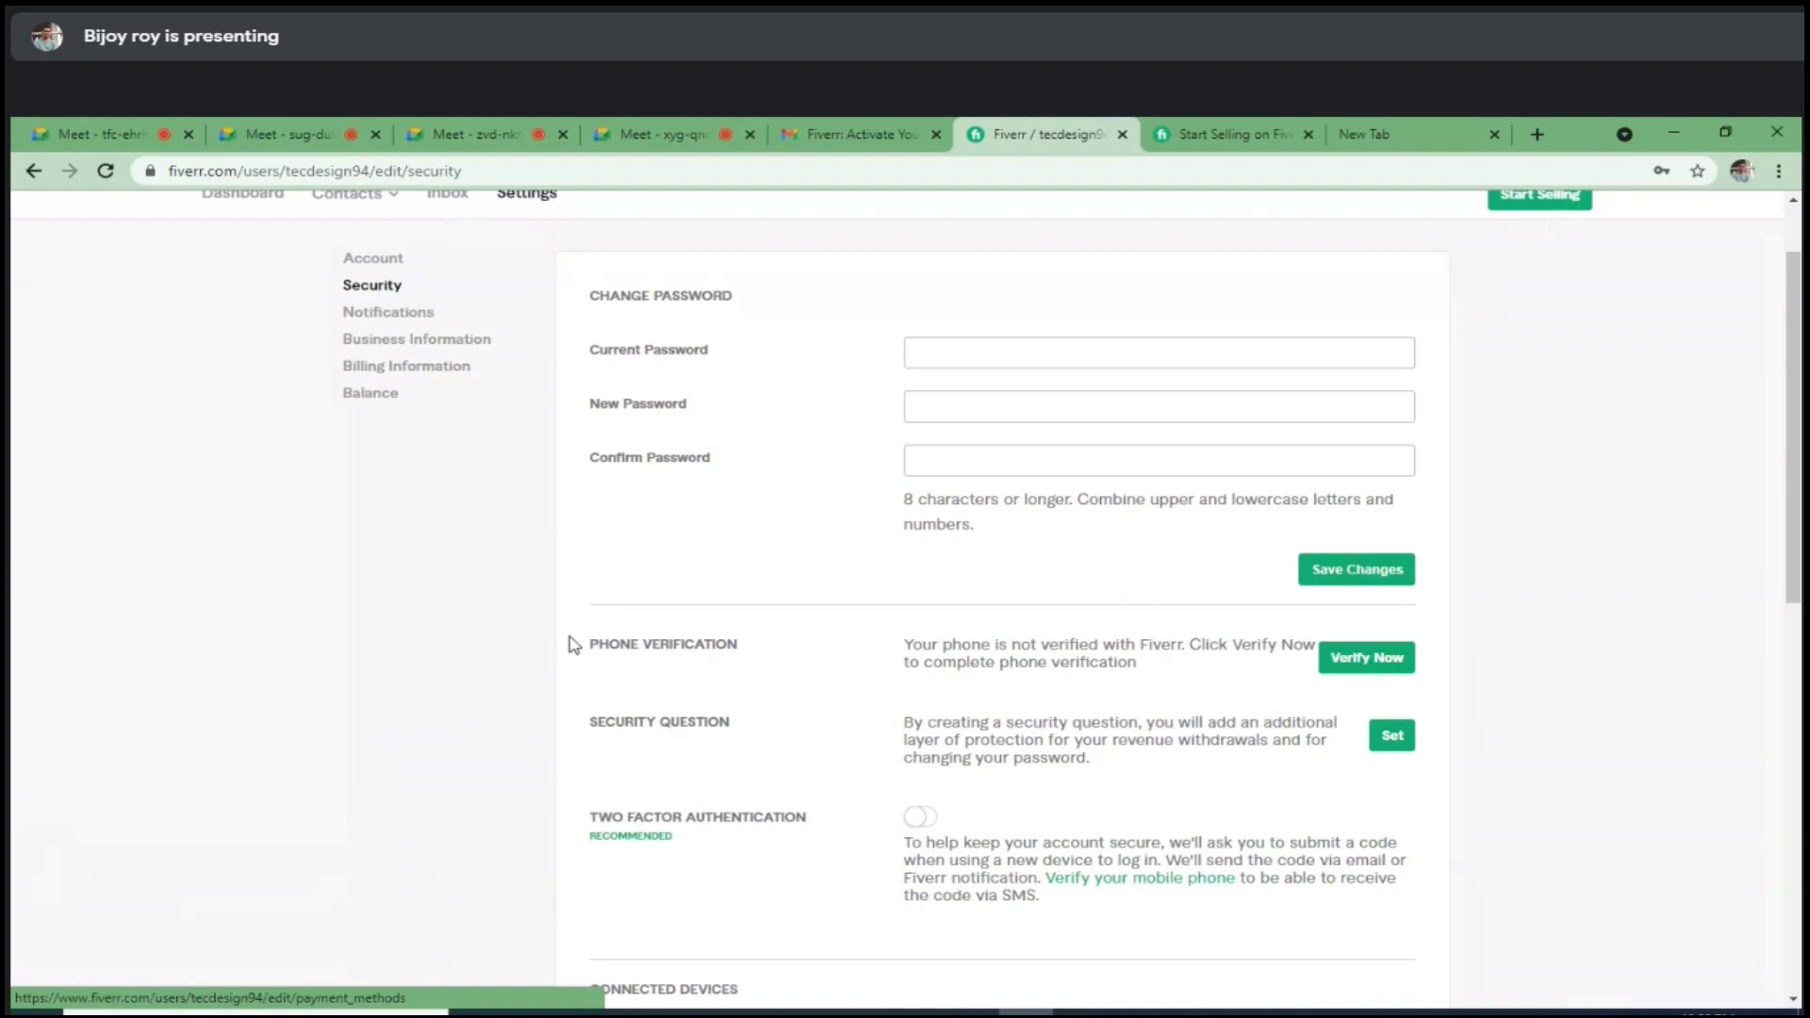
{"action": "left_click", "coordinate": [1359, 651]}
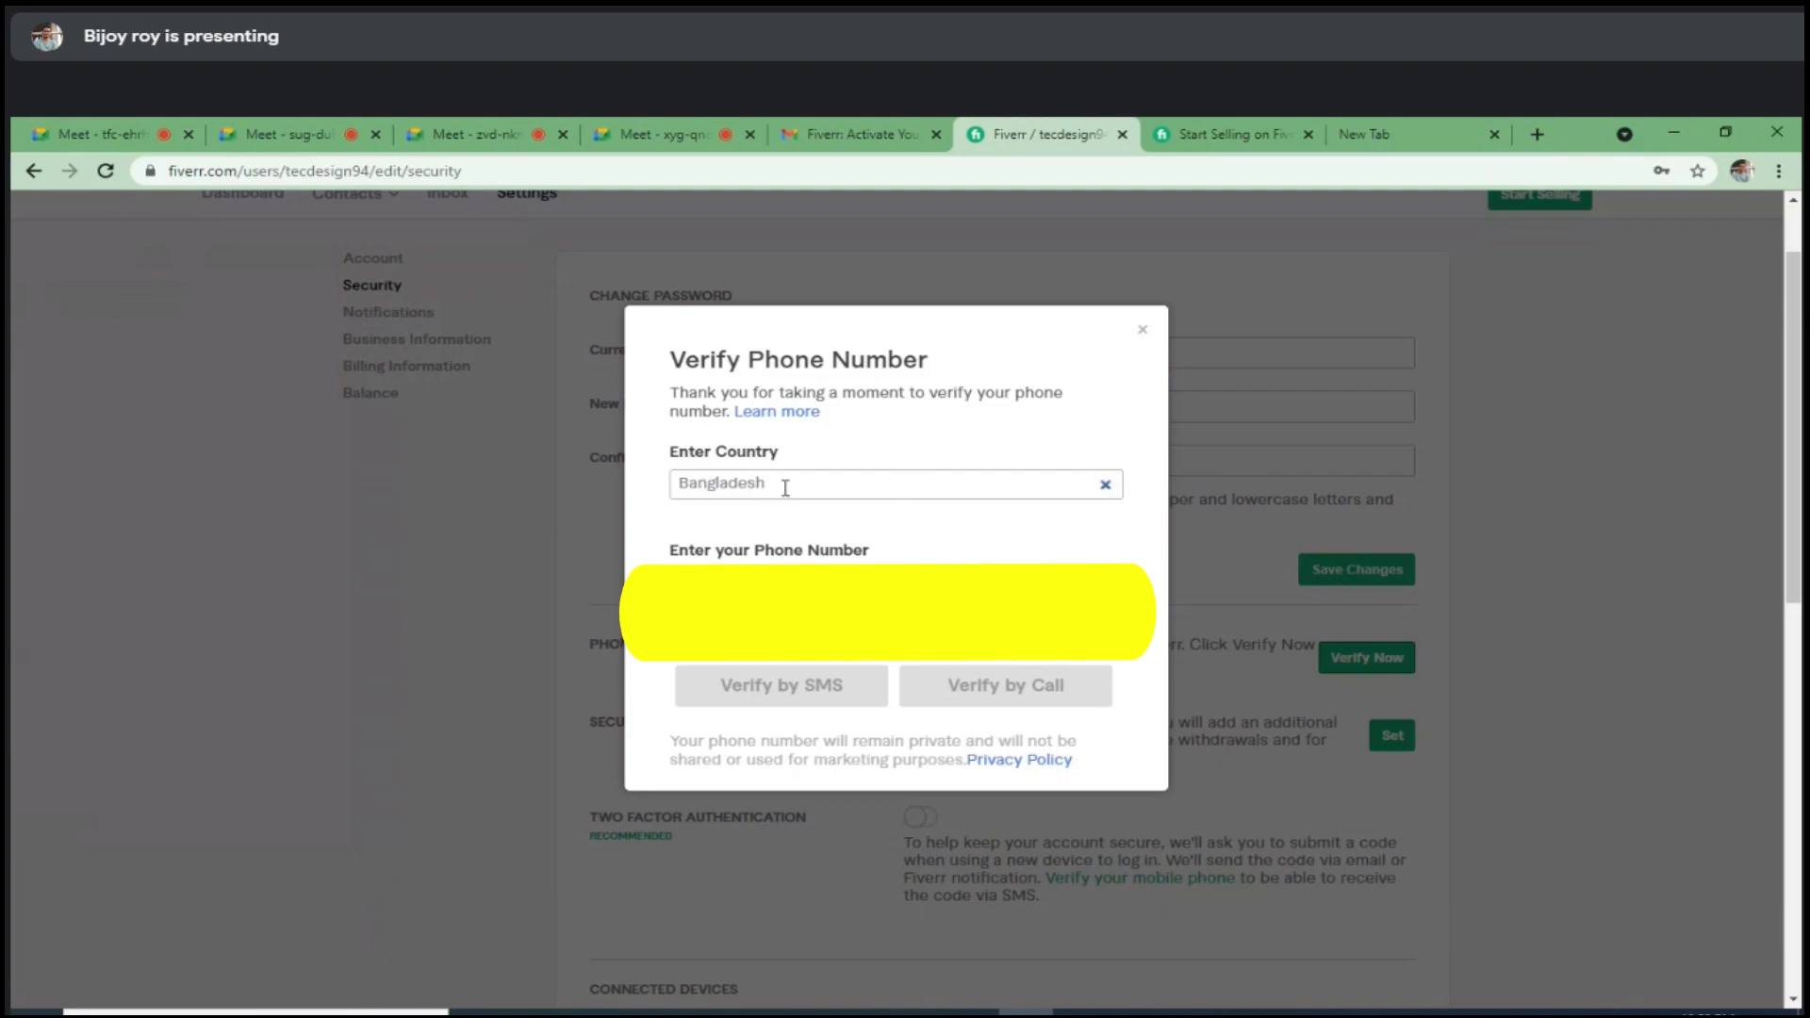
Step: Try to verify a phone number by SMS with the country set to Bangladesh
{"action": "left_click", "coordinate": [886, 623]}
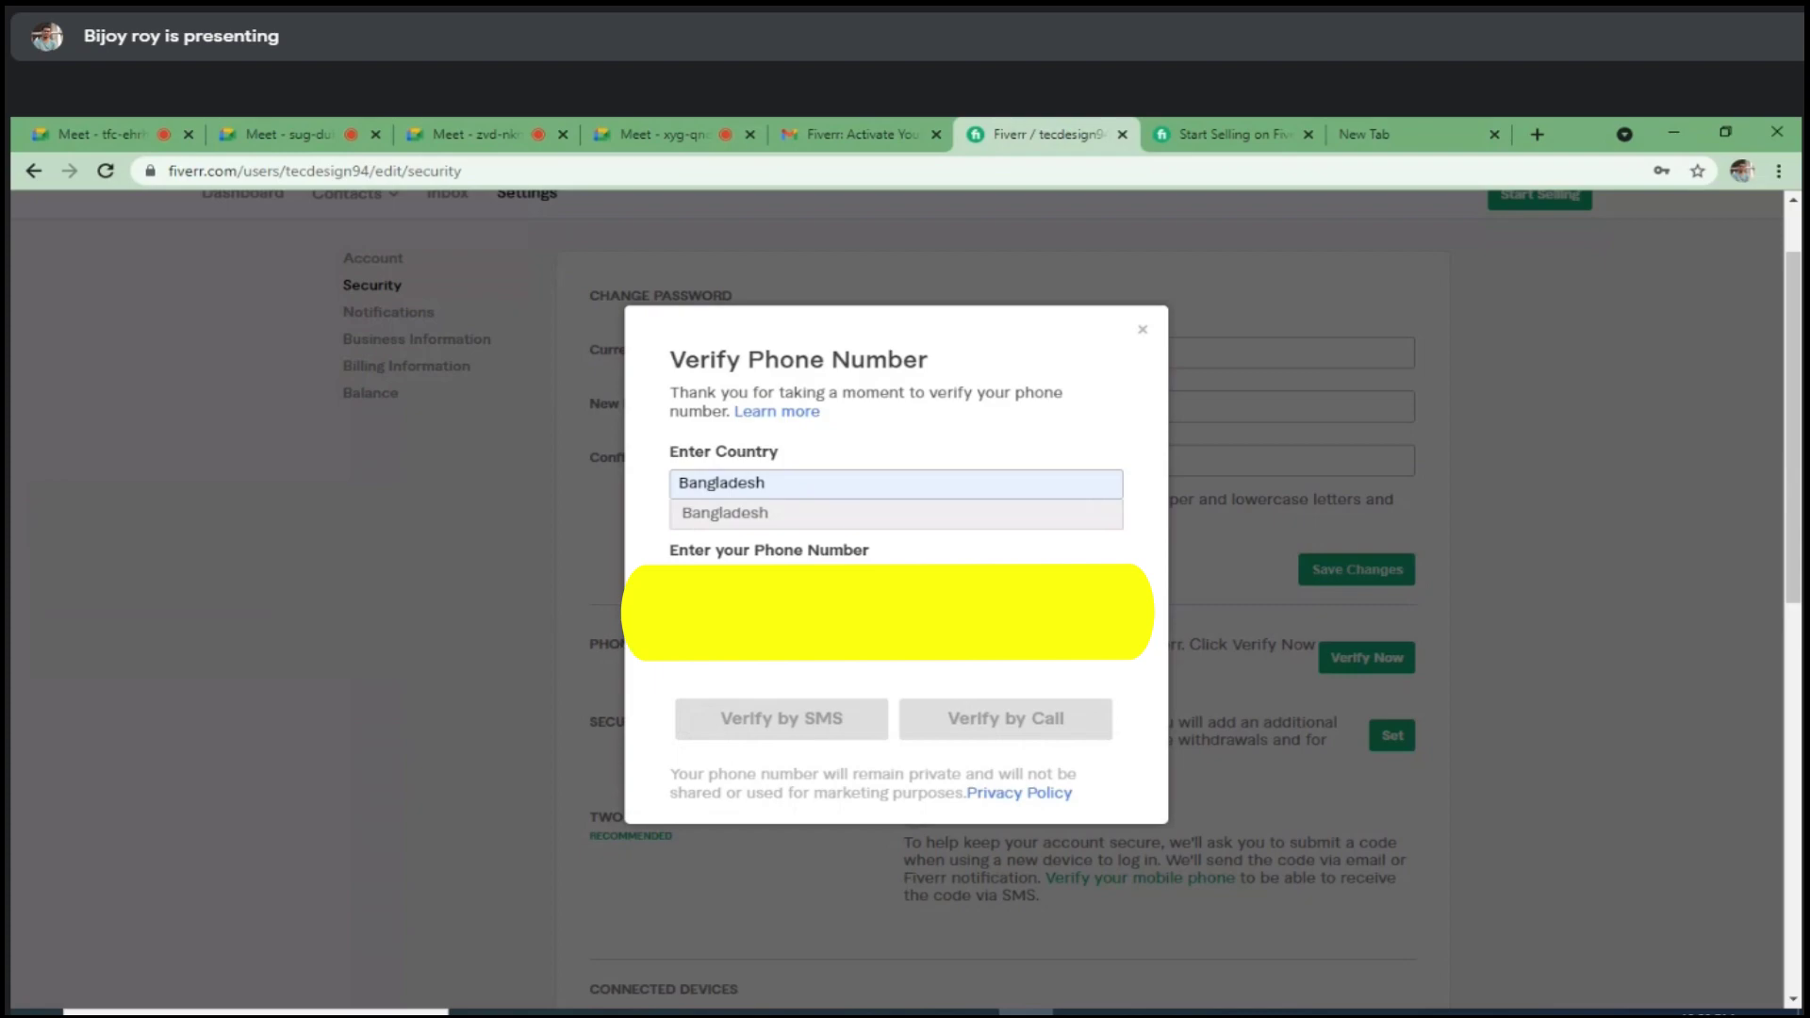
{"action": "key", "text": "Tab"}
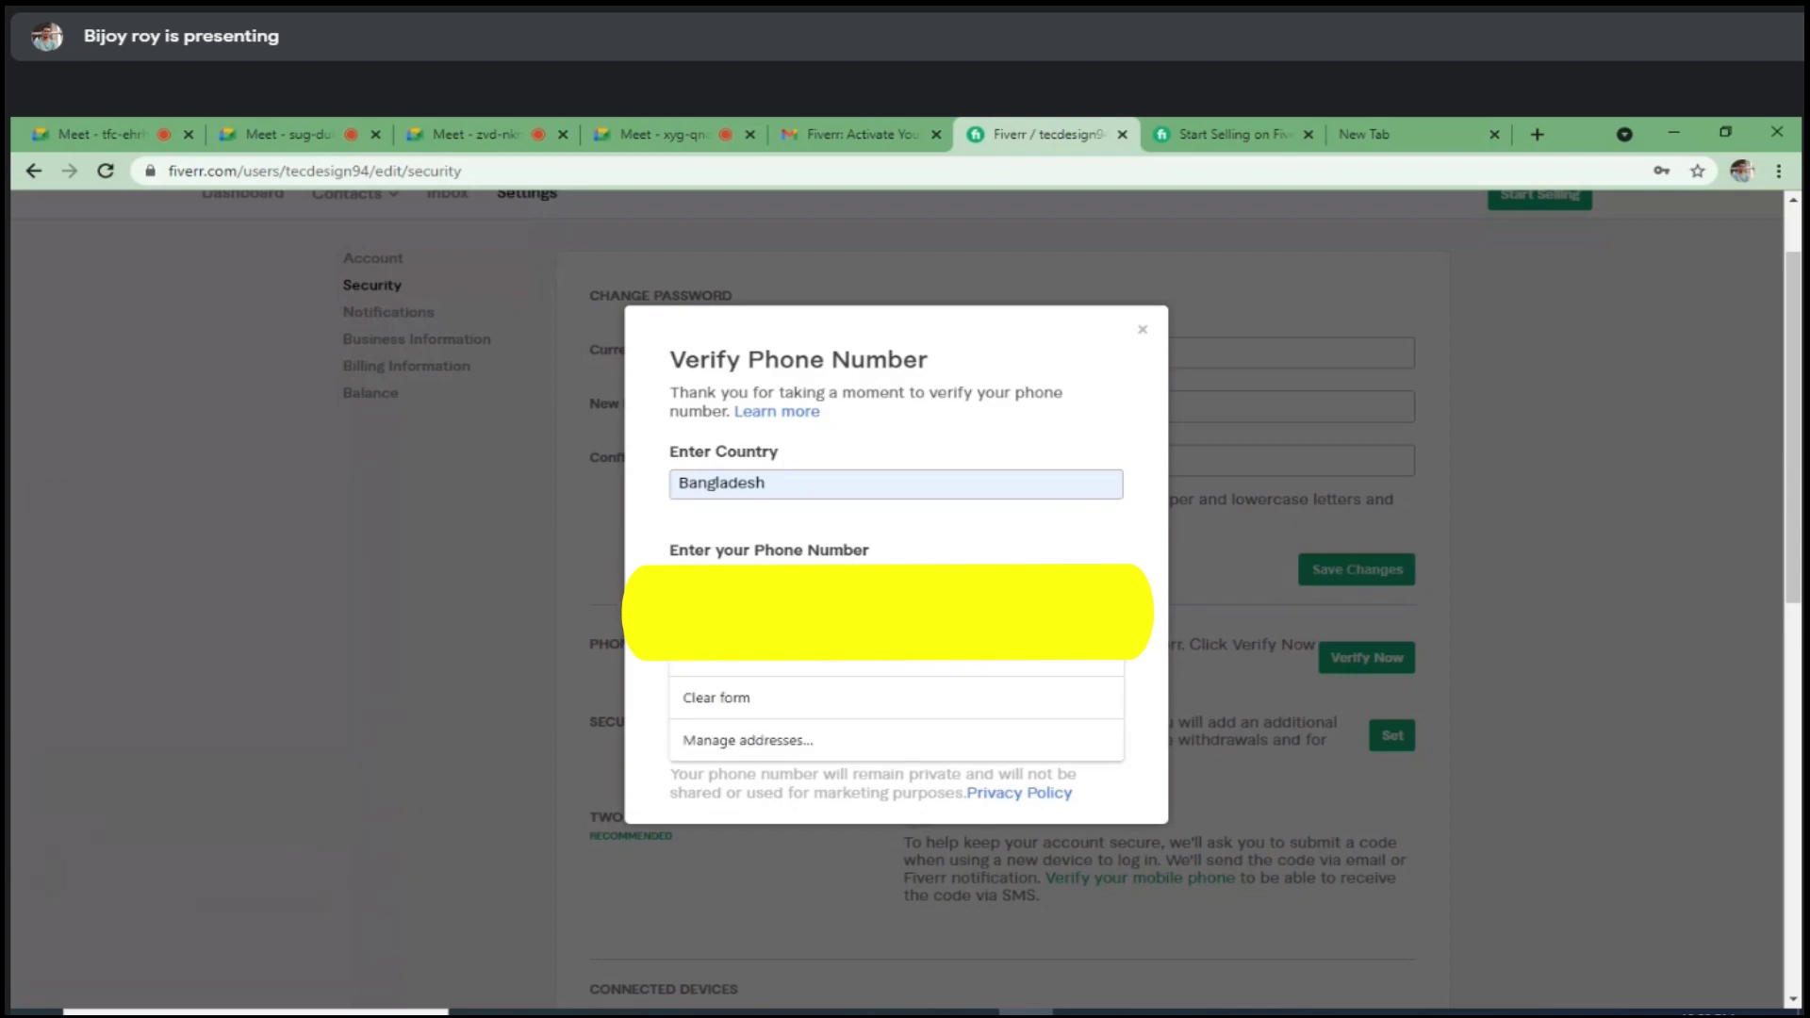
{"action": "key", "text": "Escape"}
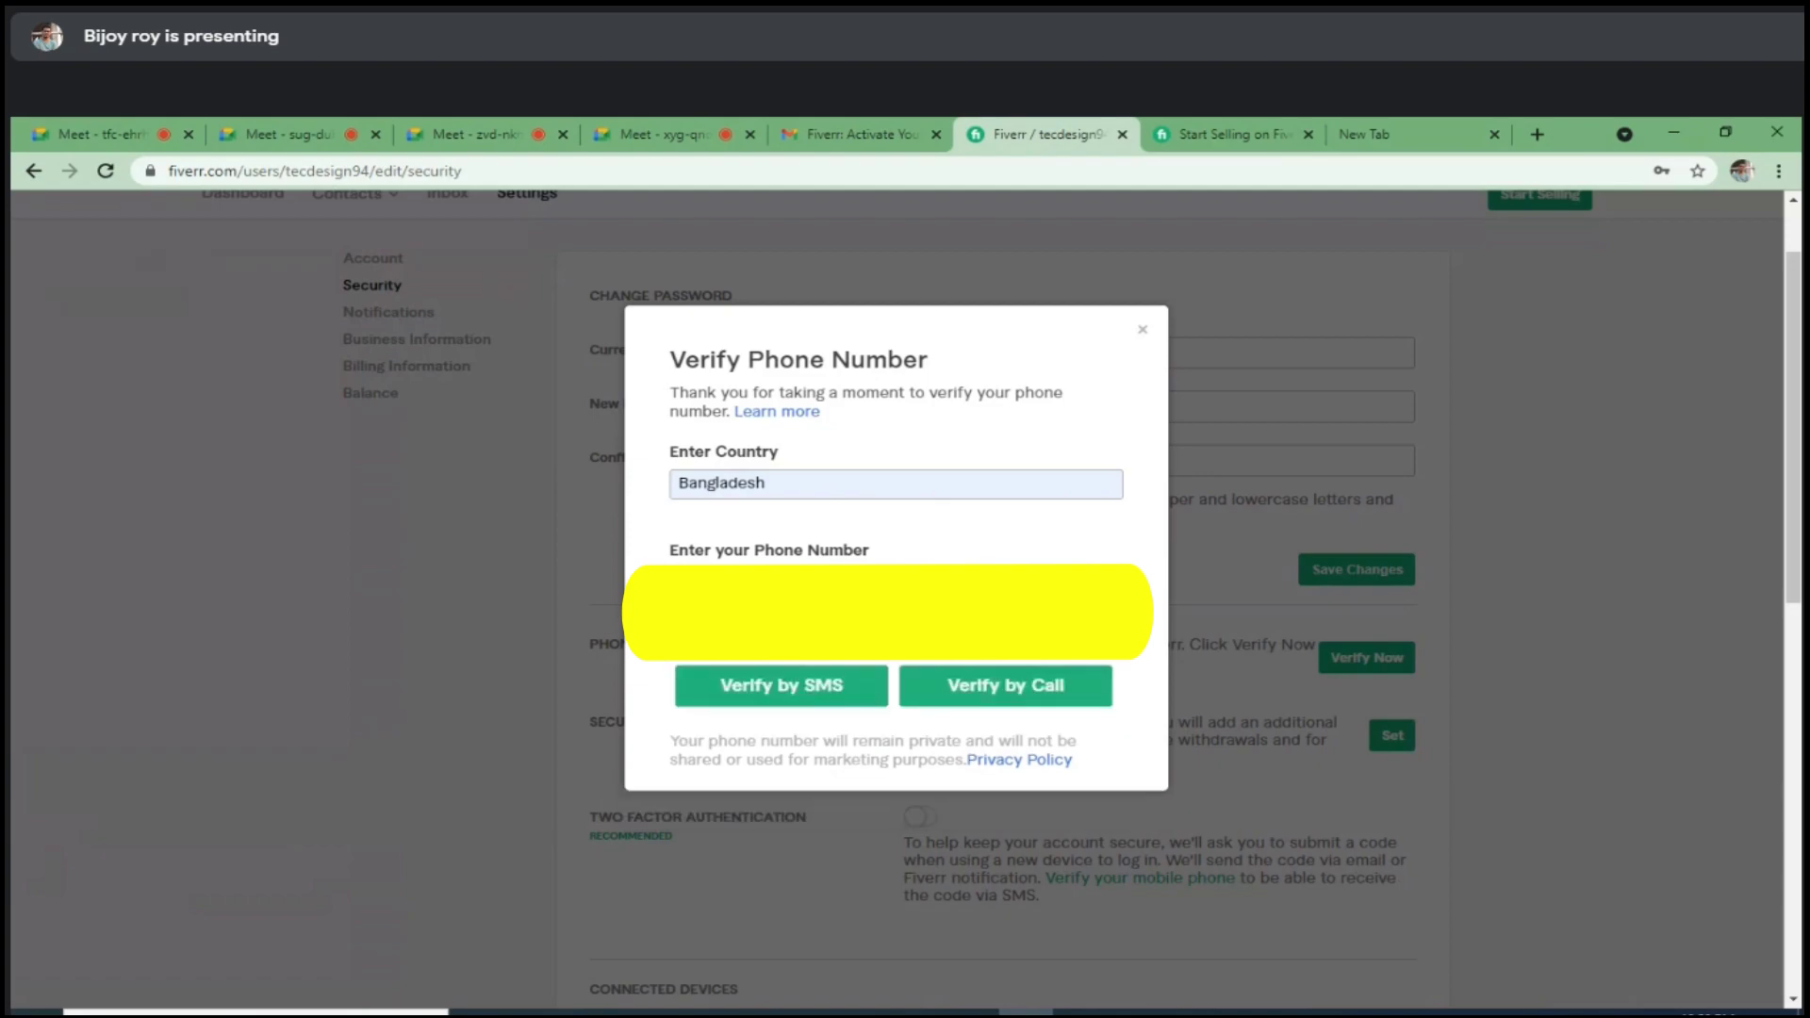
{"action": "left_click", "coordinate": [805, 691]}
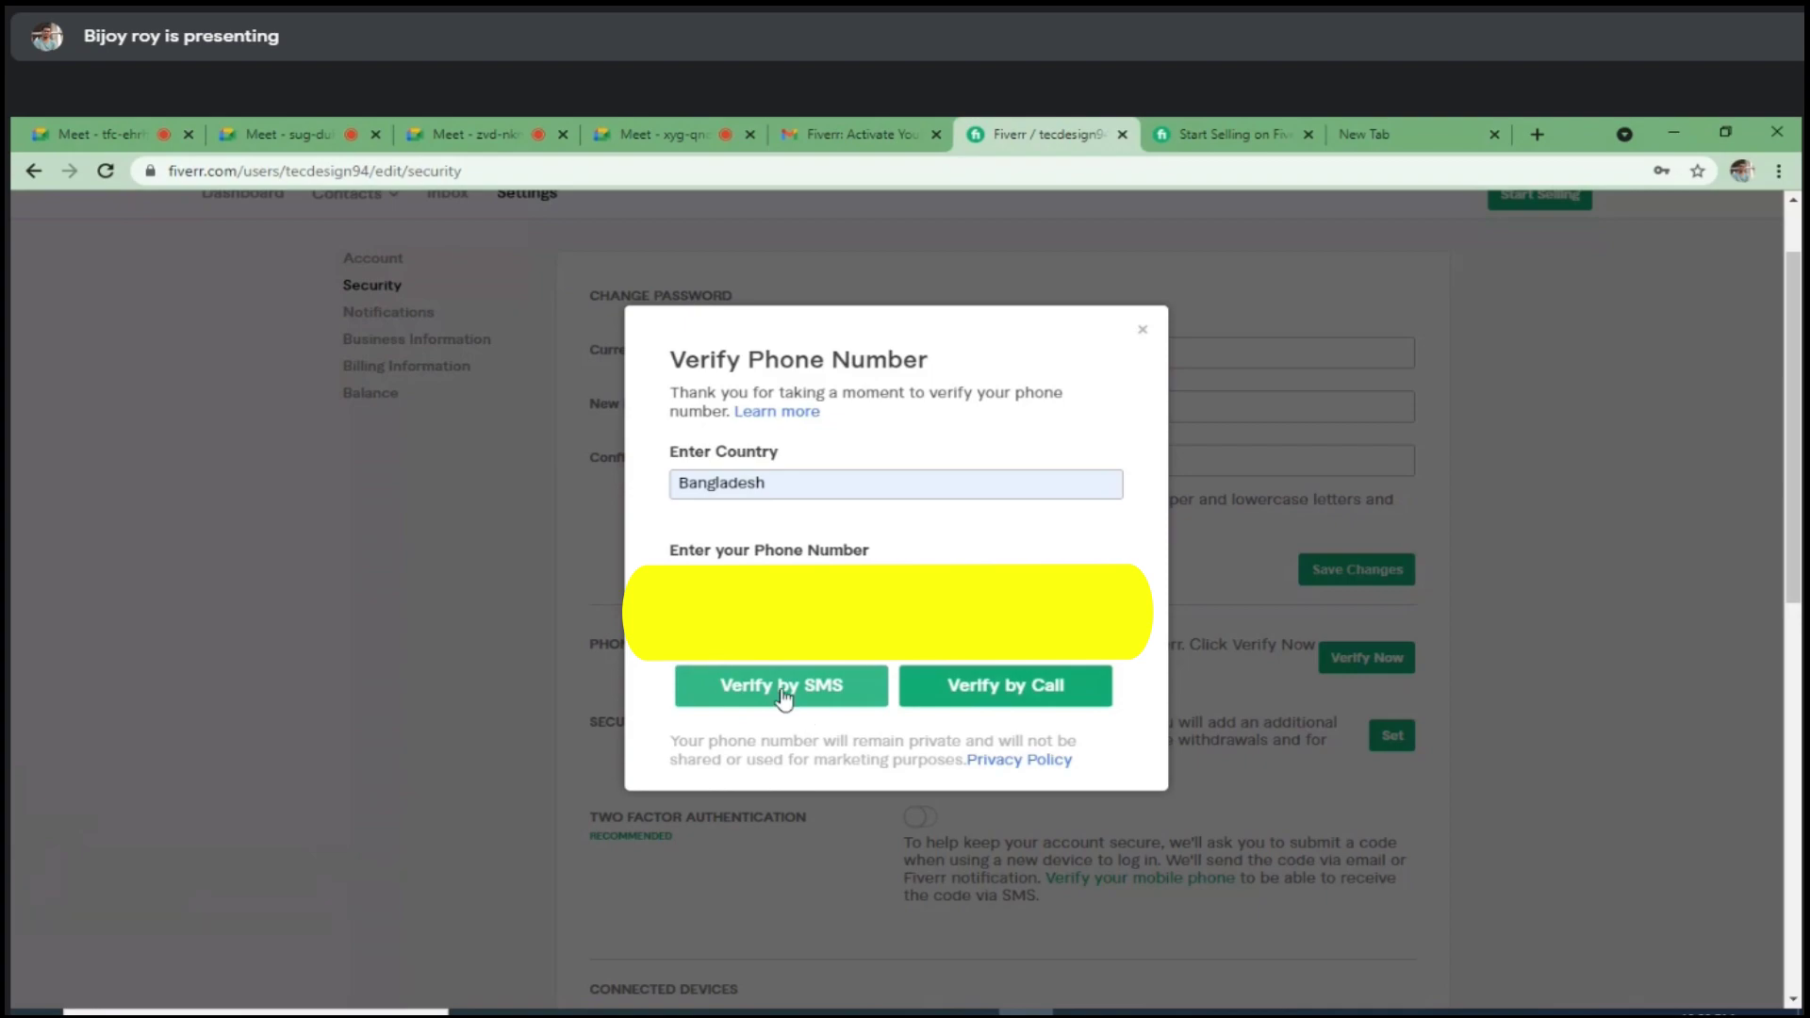
{"action": "left_click", "coordinate": [781, 693]}
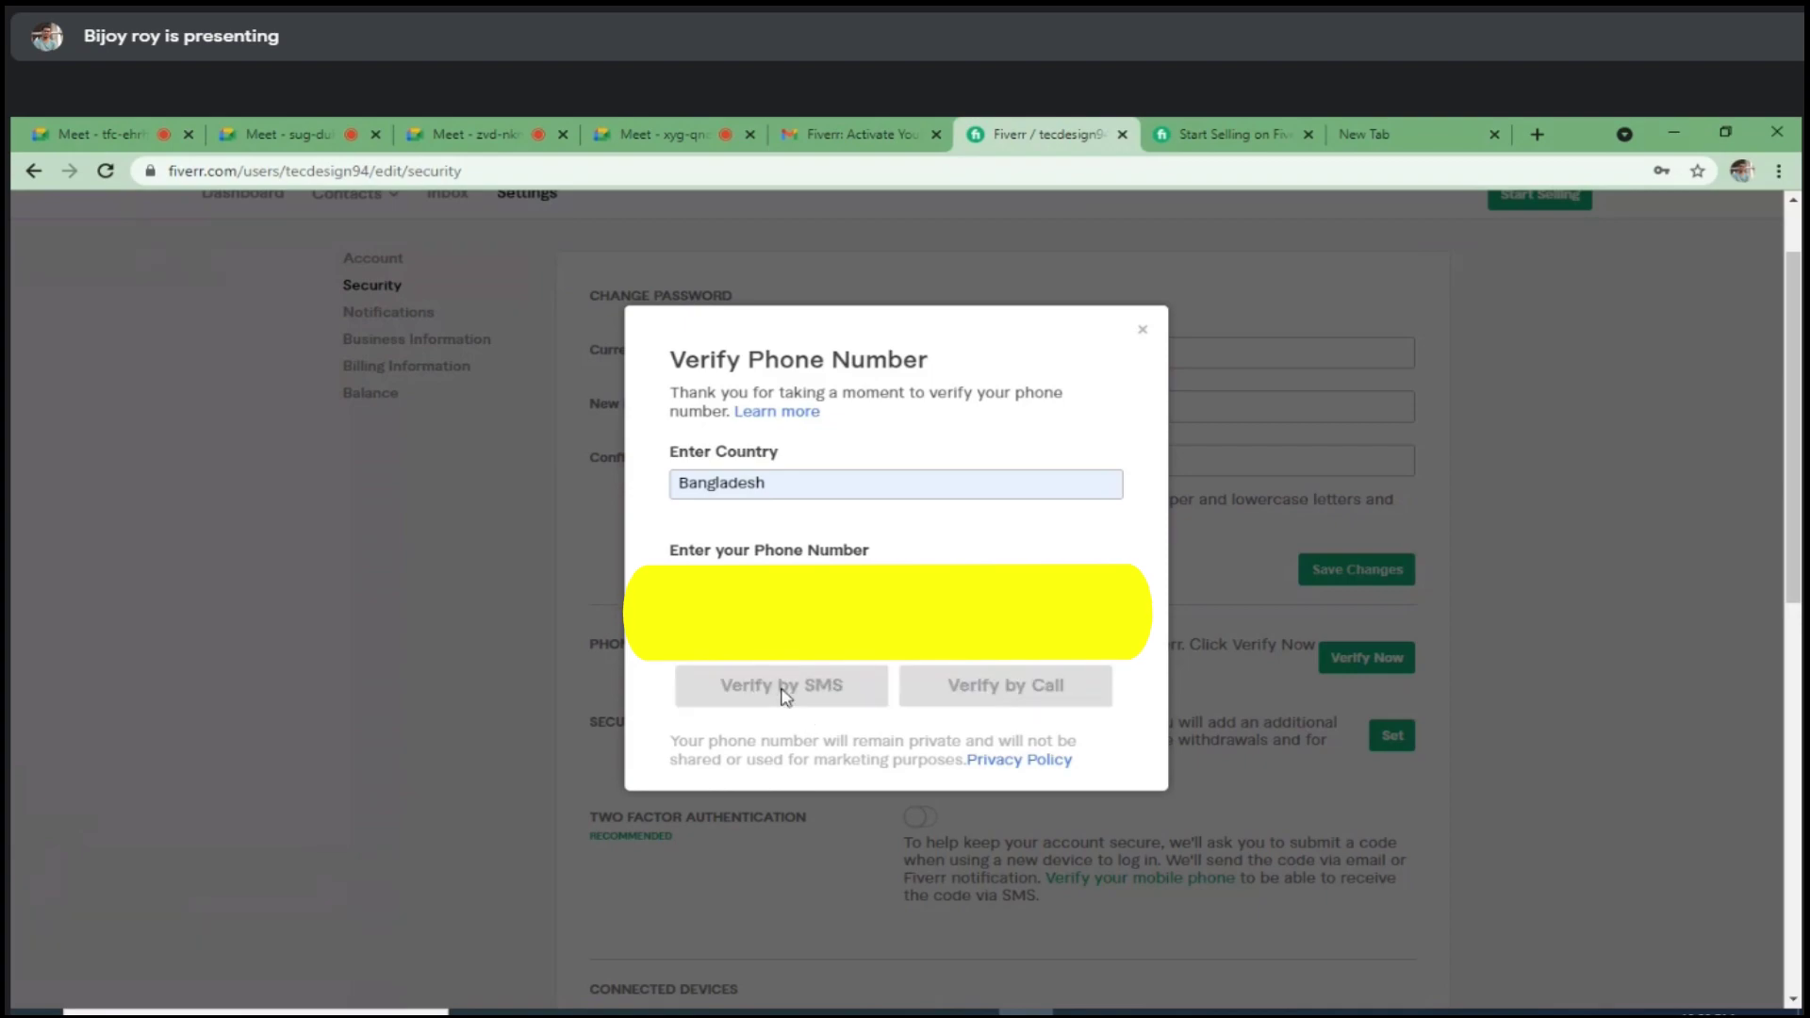
Step: Try SMS verification with a different phone number for Bangladesh, and close the verification code form without submitting a code
{"action": "left_click", "coordinate": [764, 582]}
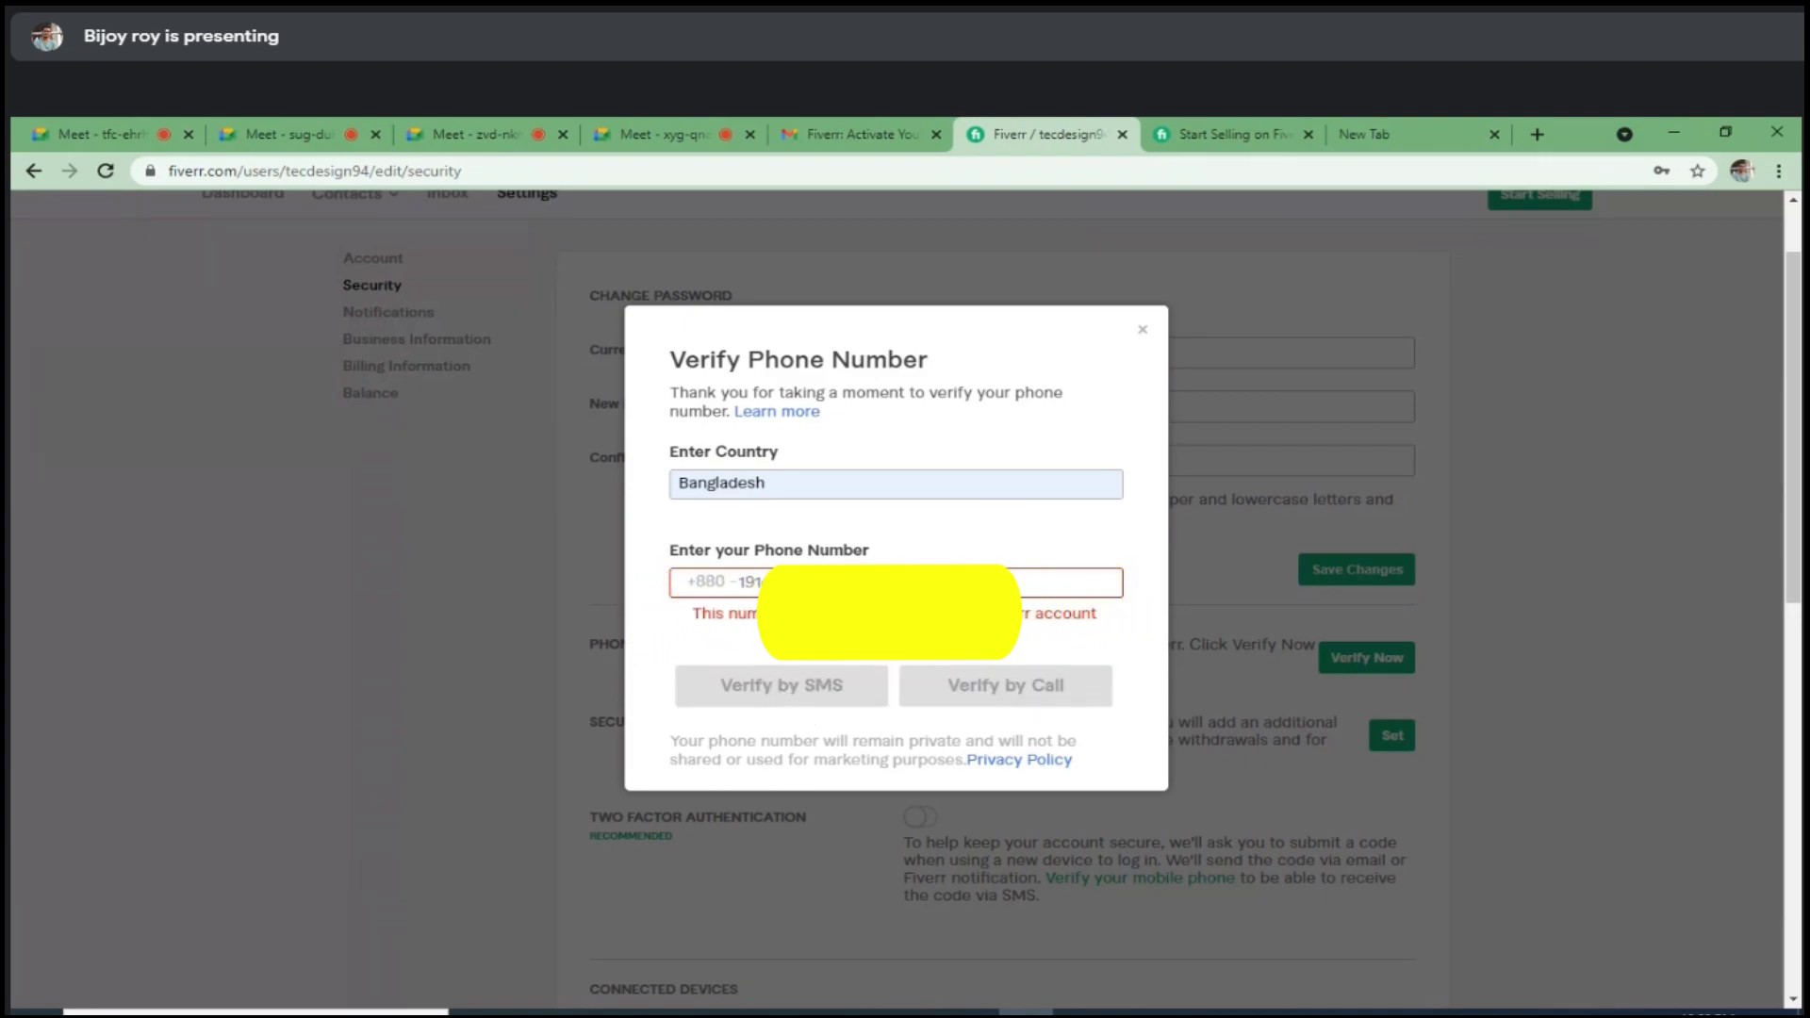
{"action": "type", "text": "191"}
{"action": "key", "text": "BackSpace"}
{"action": "key", "text": "BackSpace"}
{"action": "key", "text": "BackSpace"}
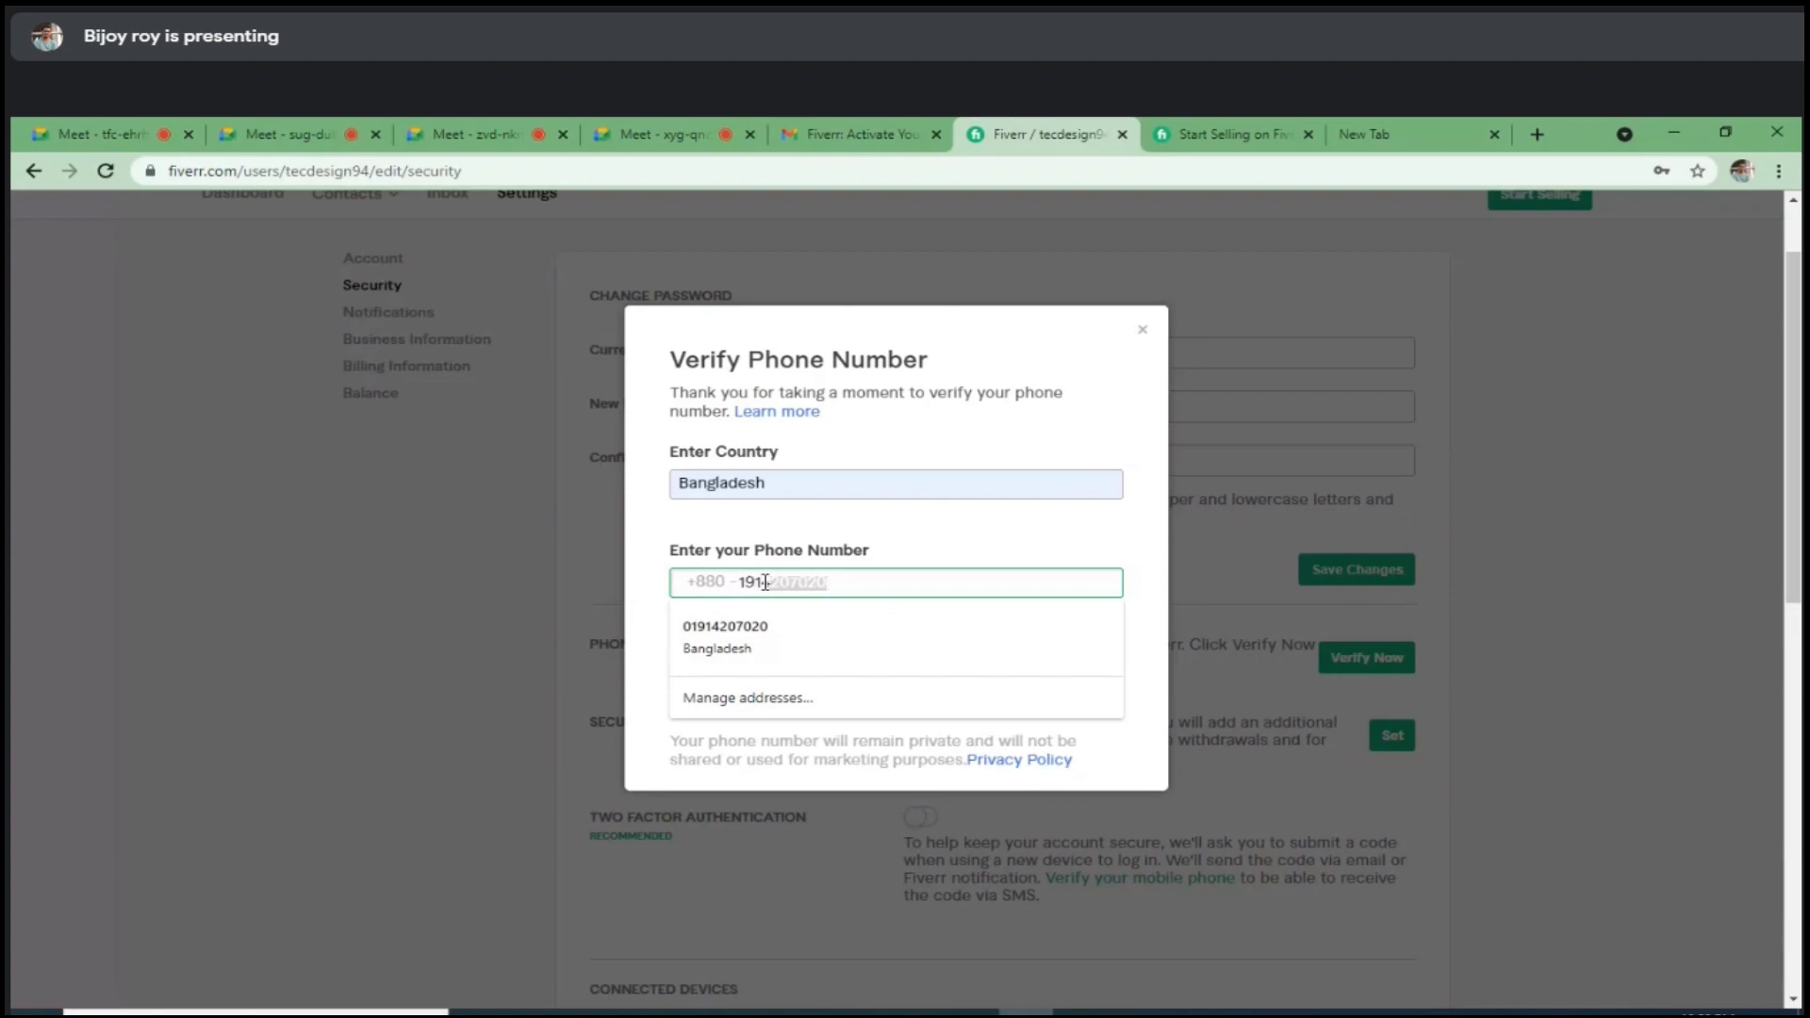
{"action": "key", "text": "Escape"}
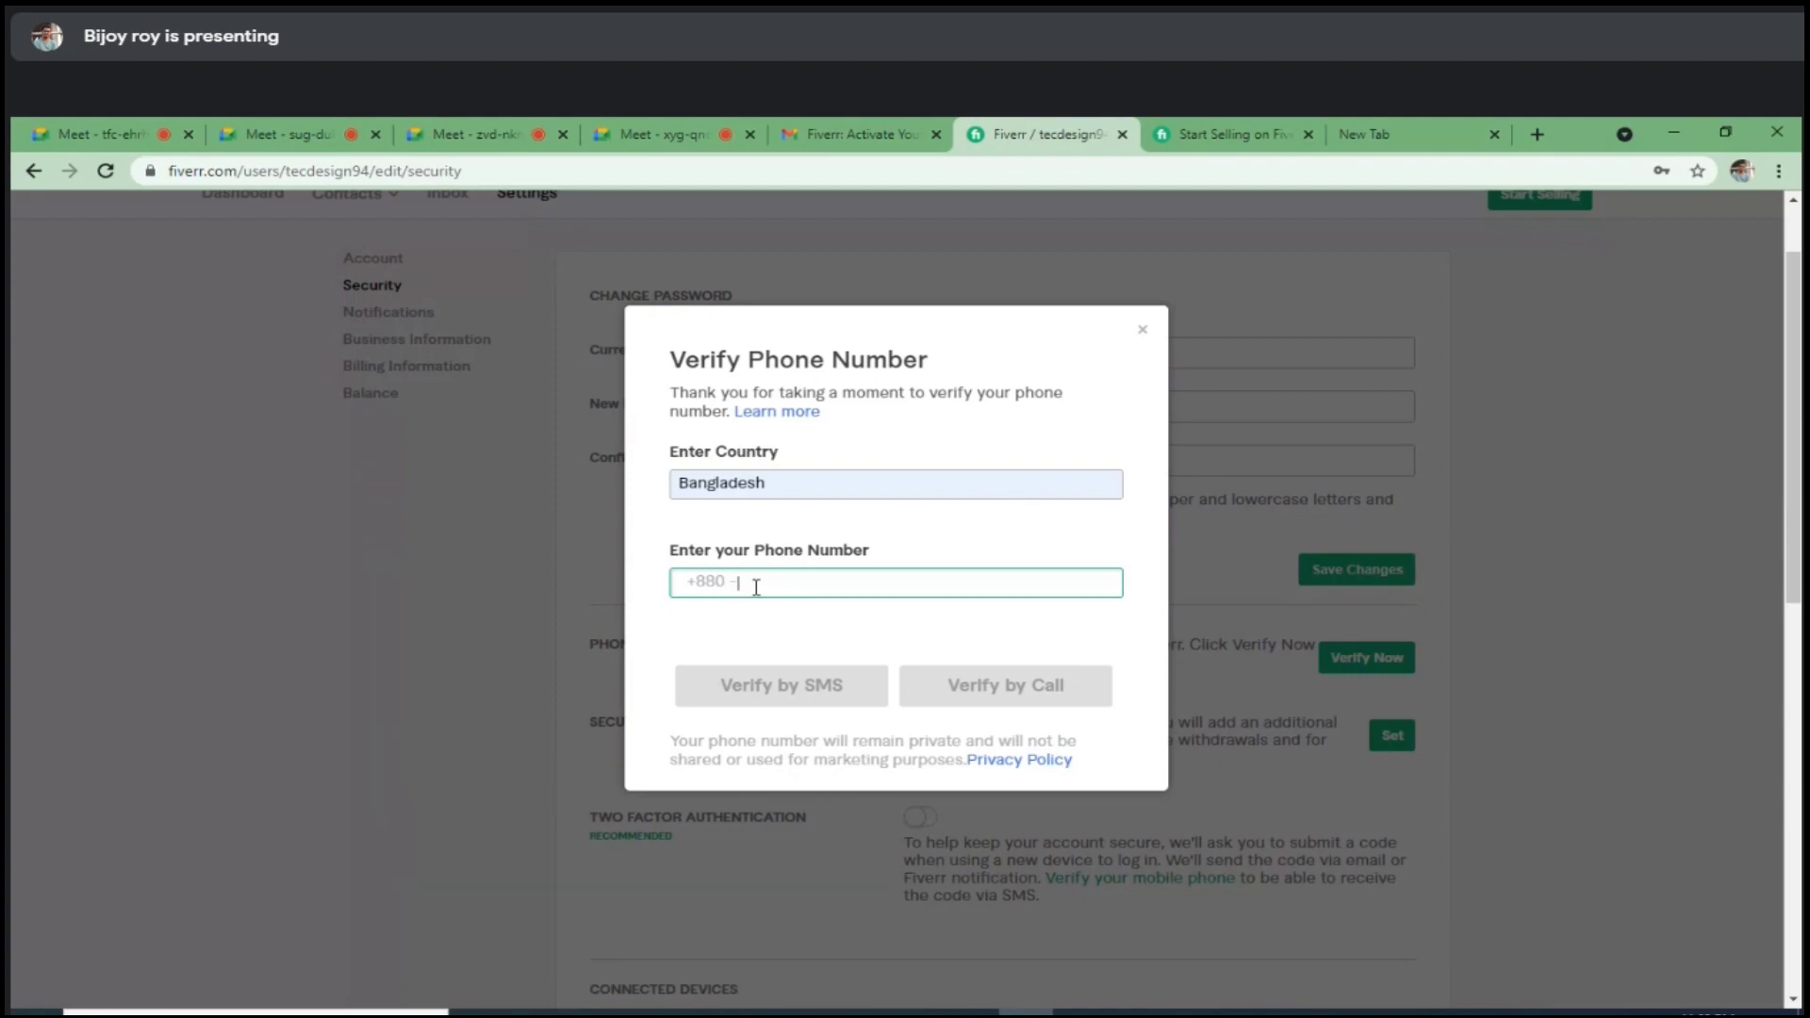
{"action": "left_click", "coordinate": [817, 685]}
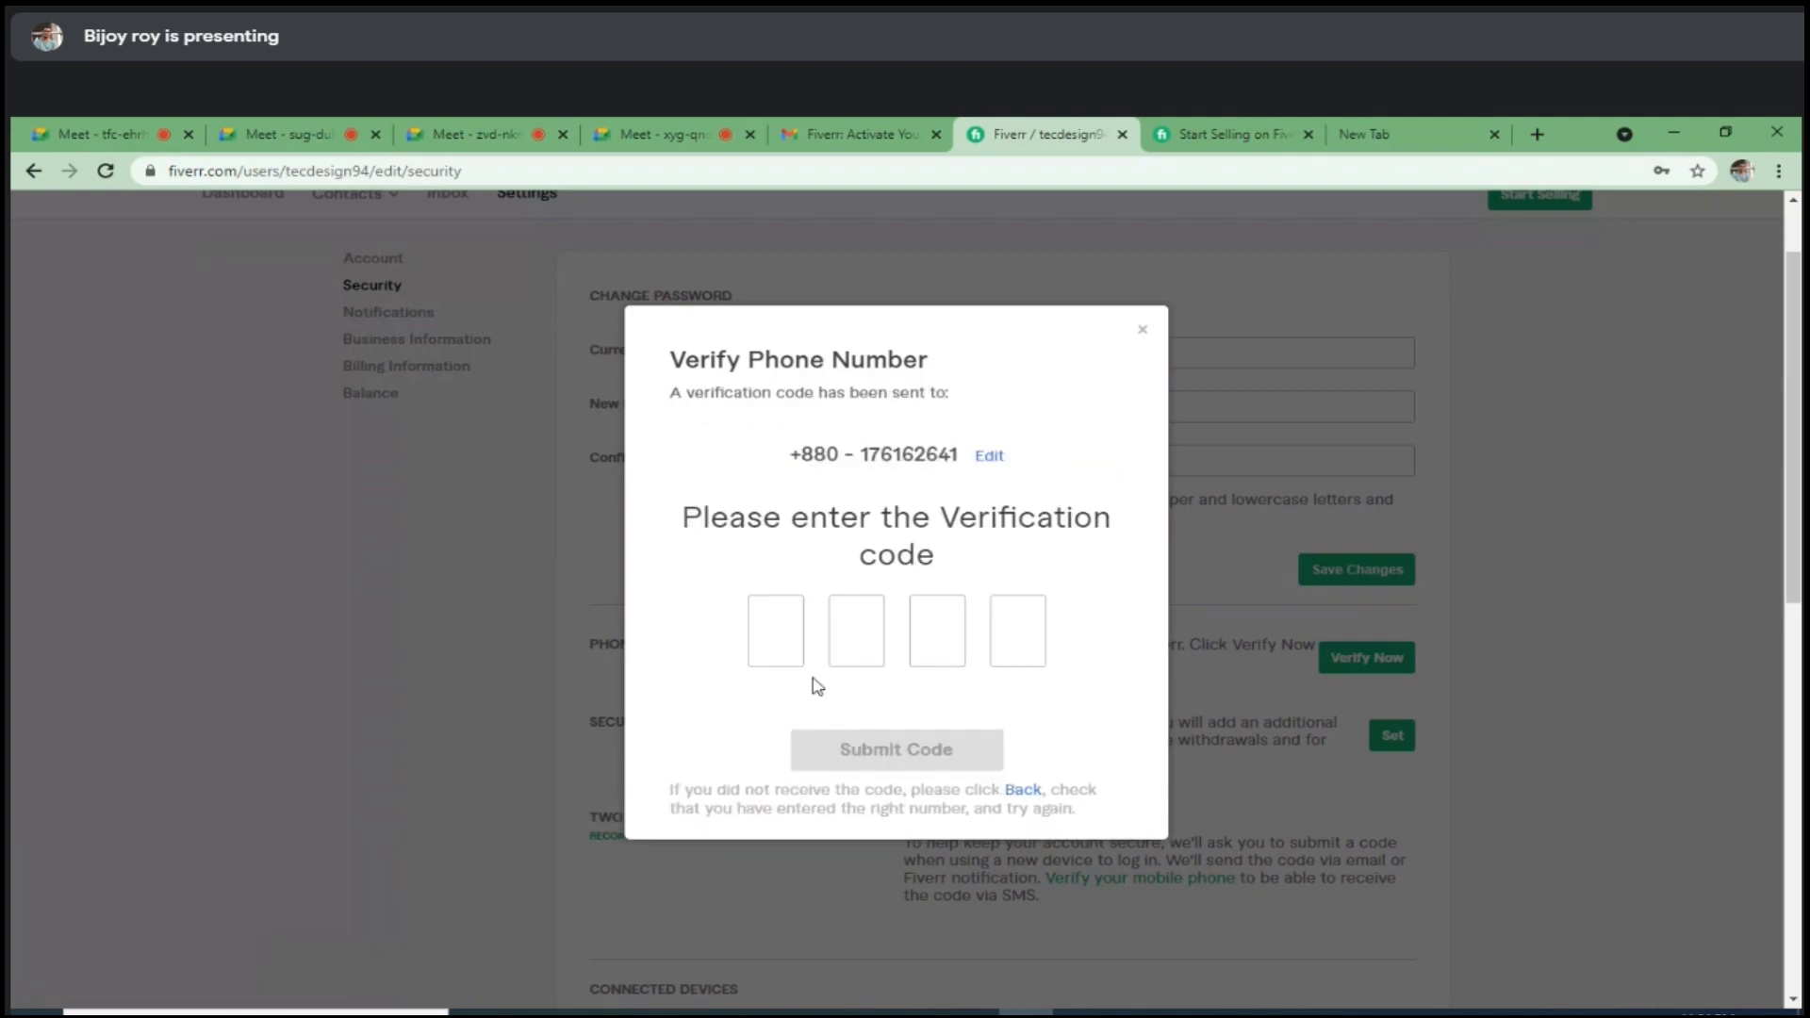
{"action": "left_click", "coordinate": [777, 628]}
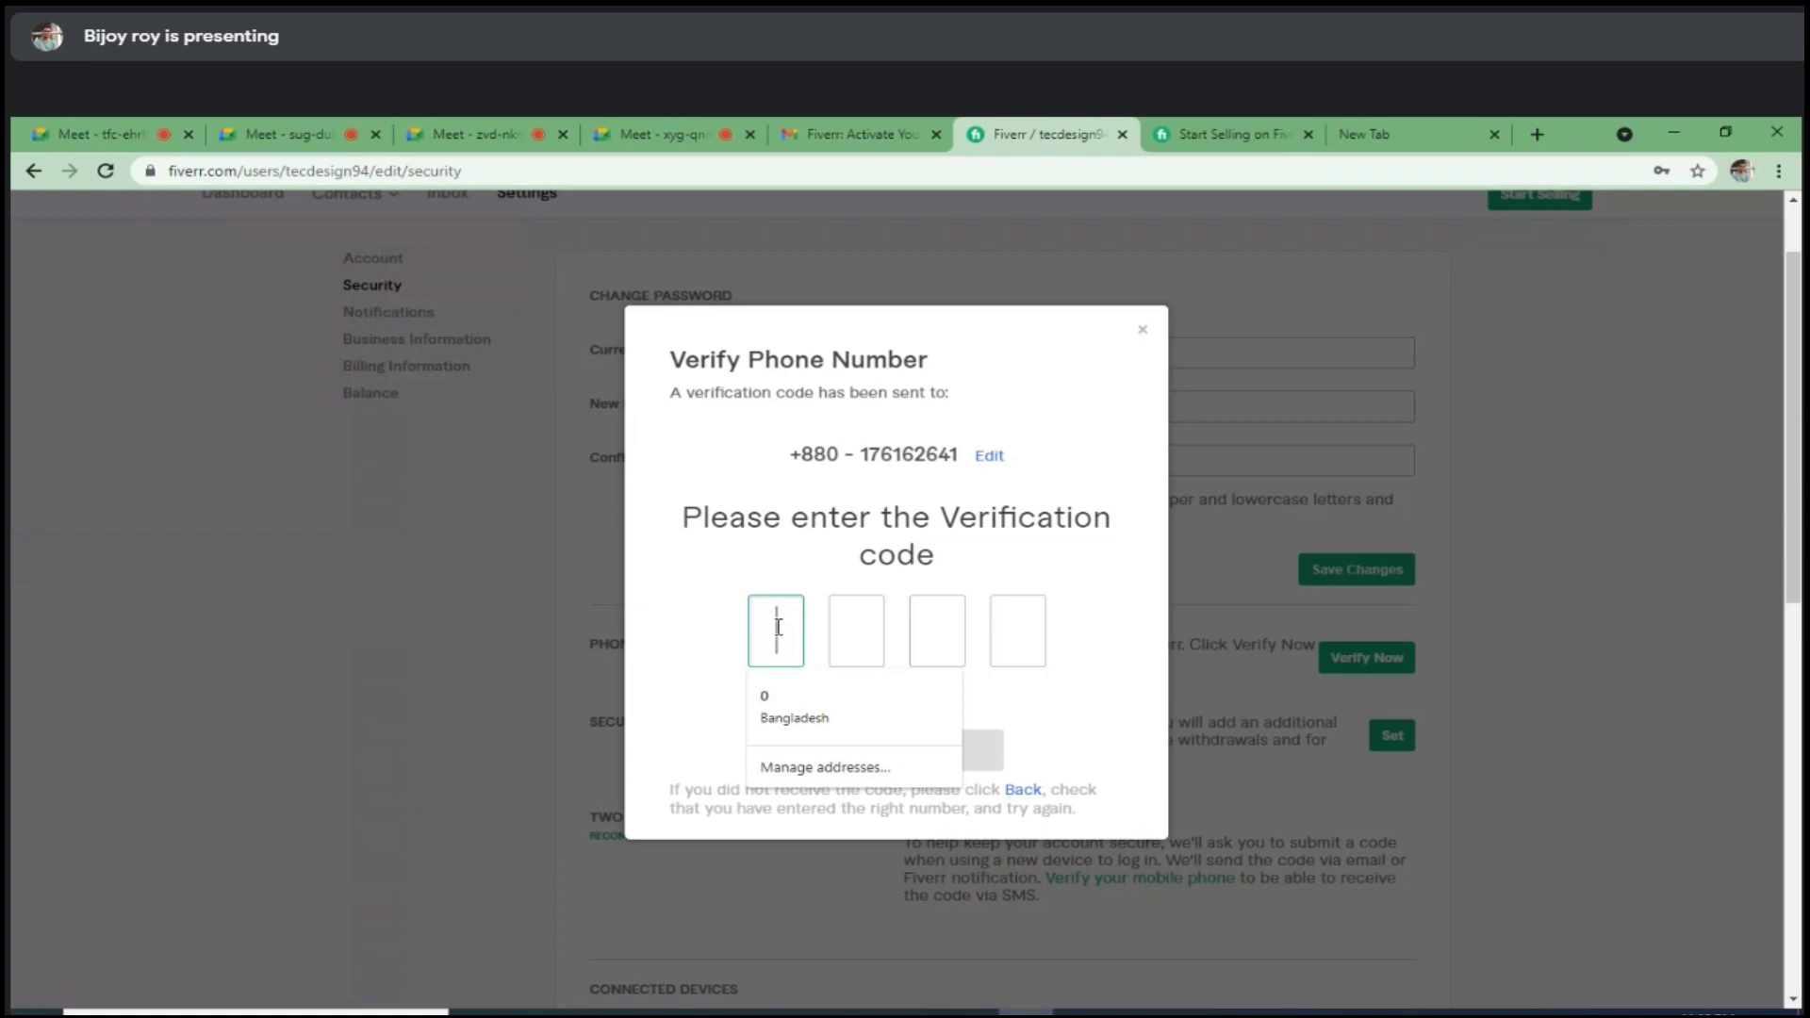
{"action": "left_click", "coordinate": [1144, 334]}
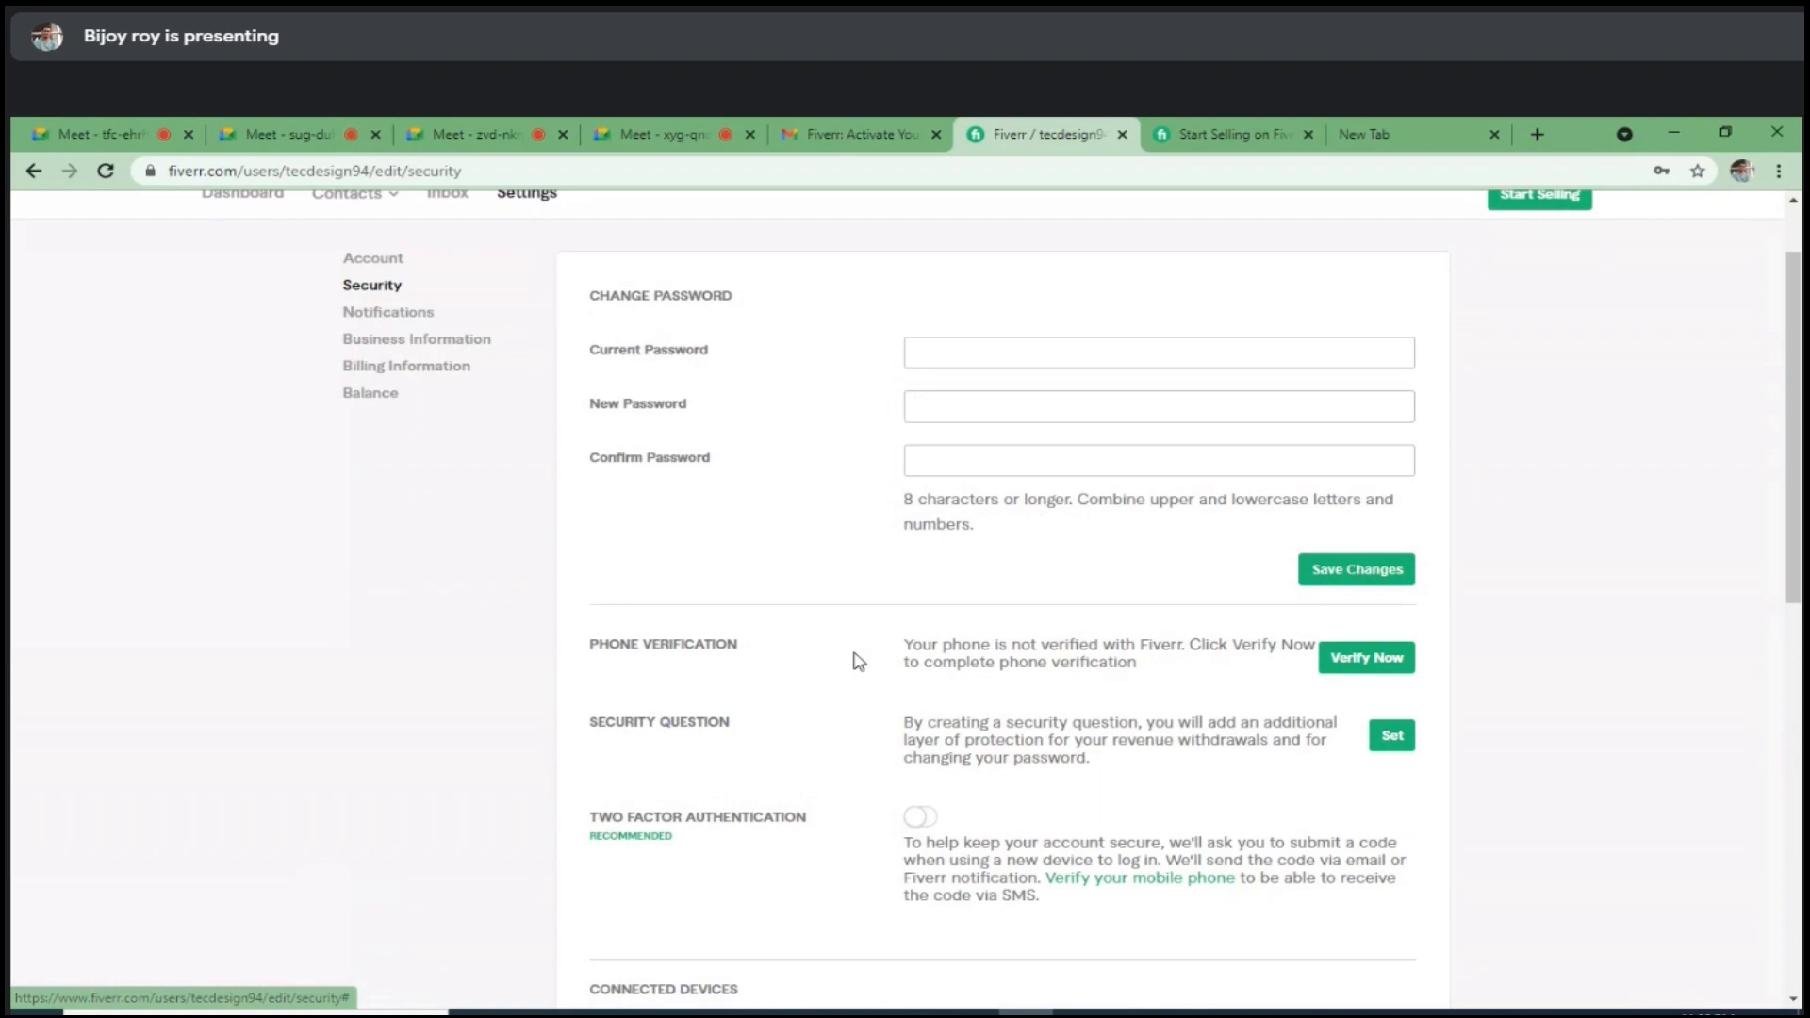
Step: Restart phone verification from the Security settings and try to verify the phone number again
{"action": "scroll", "coordinate": [858, 660], "scroll_direction": "up", "scroll_amount": 2}
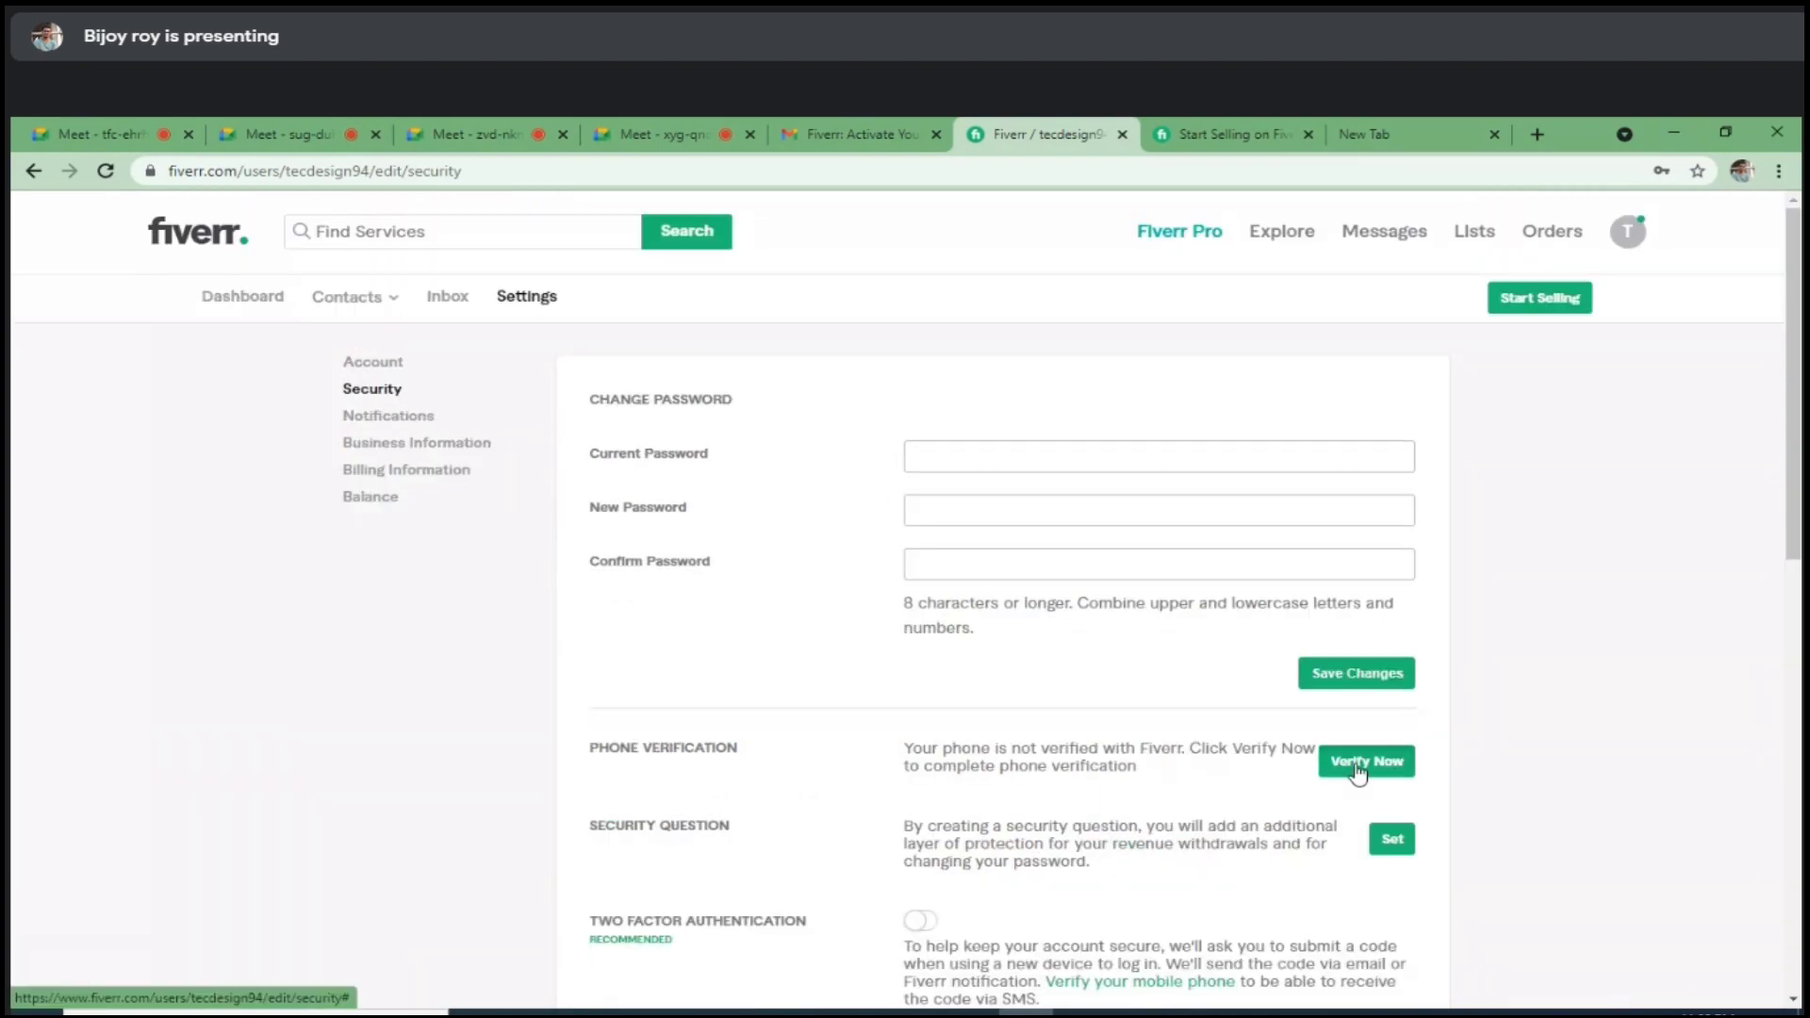
{"action": "left_click", "coordinate": [1358, 769]}
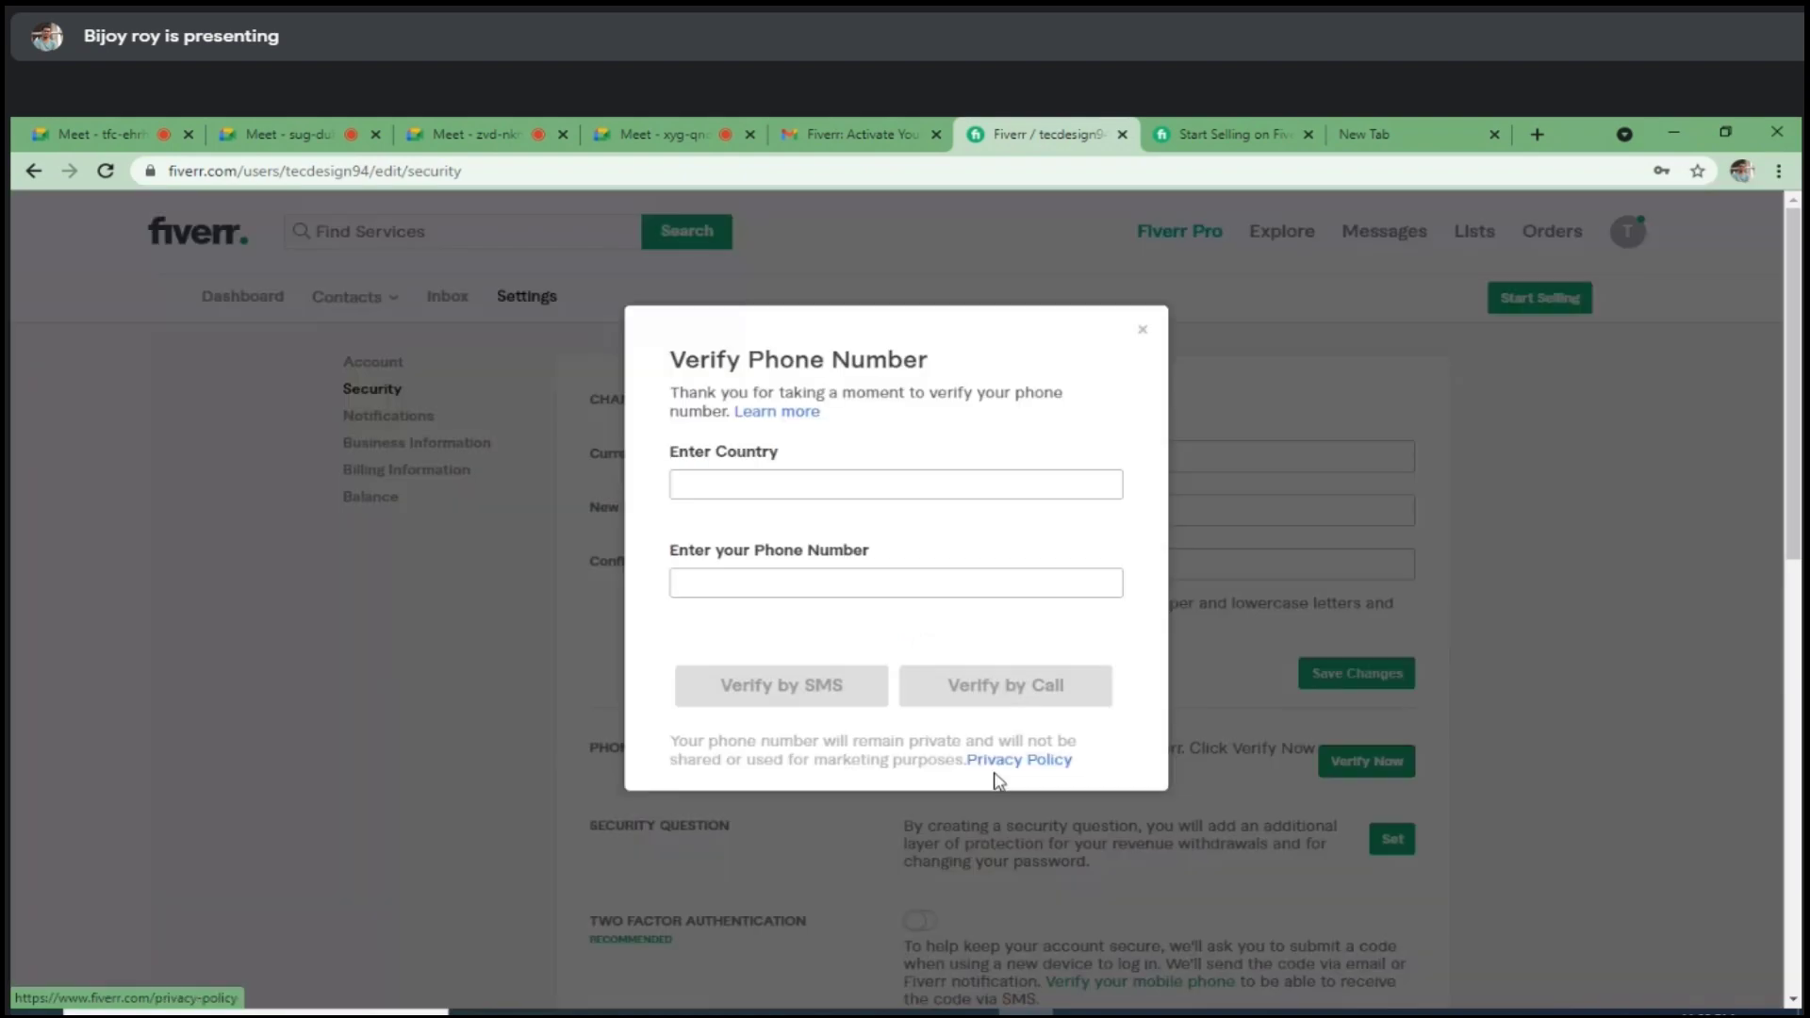
{"action": "left_click", "coordinate": [765, 585]}
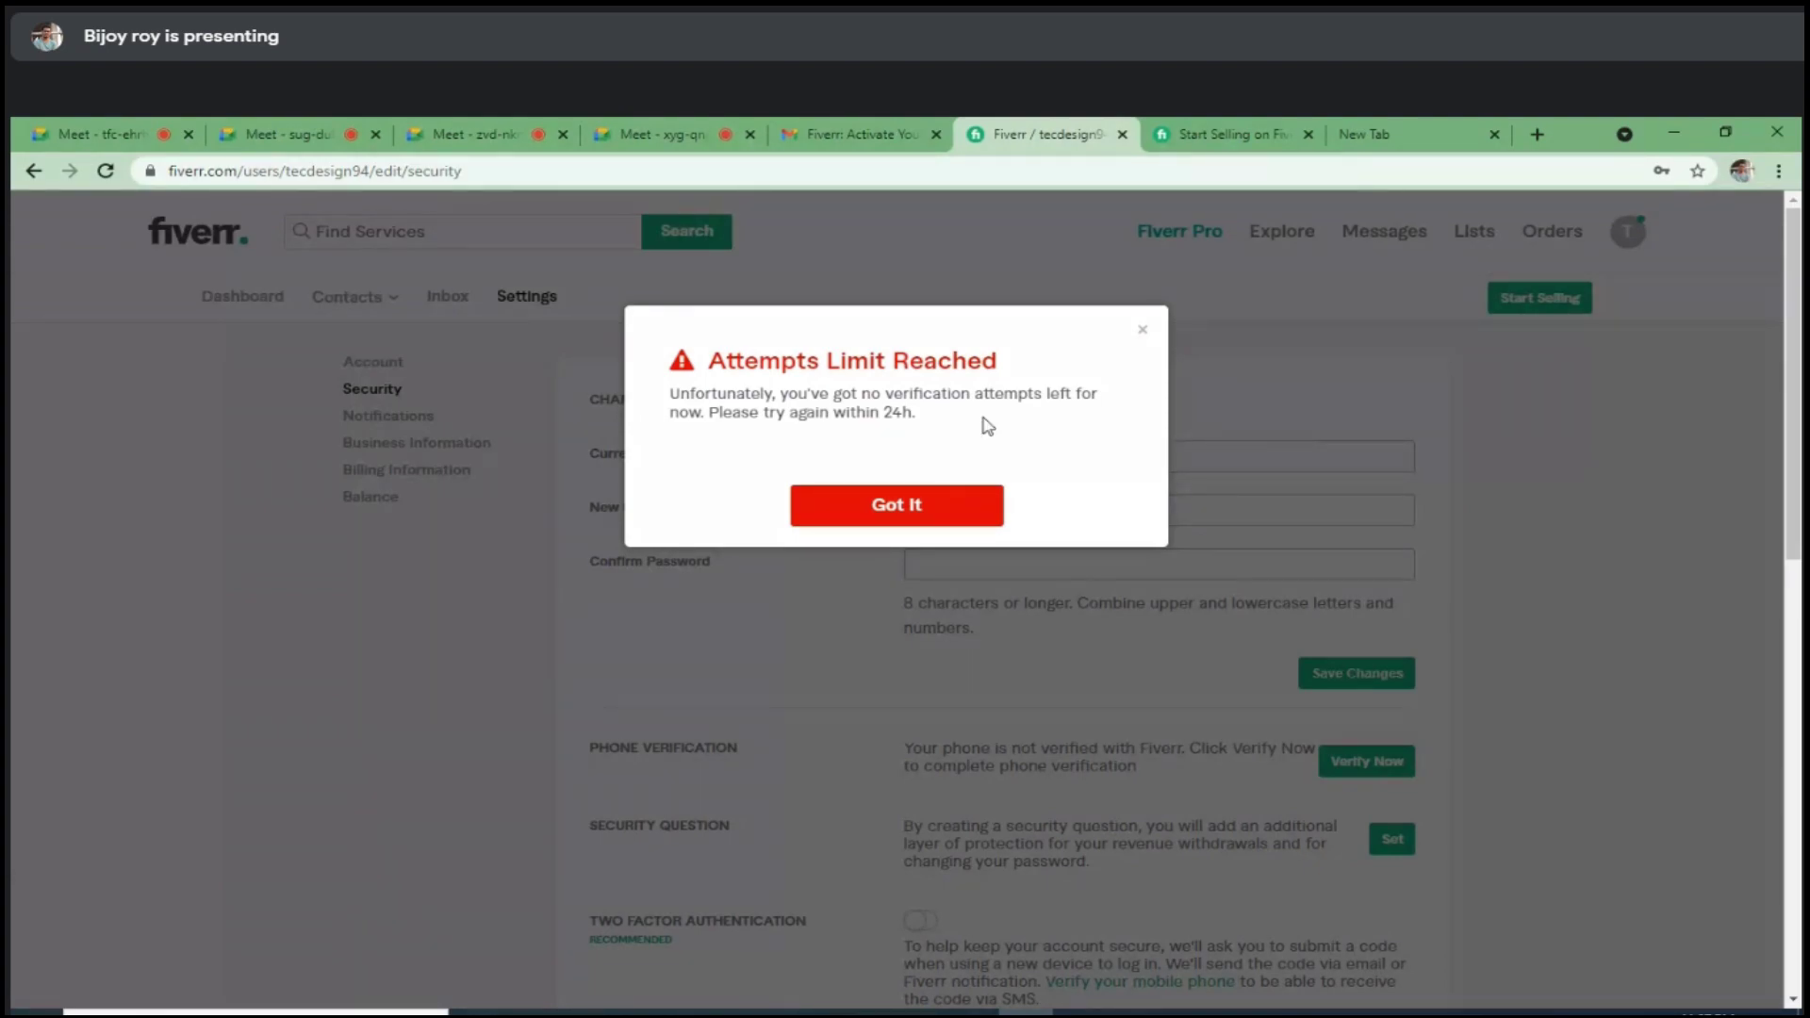
Step: Copy the attempts-limit message text and search Google for "google translate" from the blank tab
{"action": "left_click_drag", "start_coordinate": [876, 423], "coordinate": [671, 392]}
{"action": "right_click", "coordinate": [712, 404]}
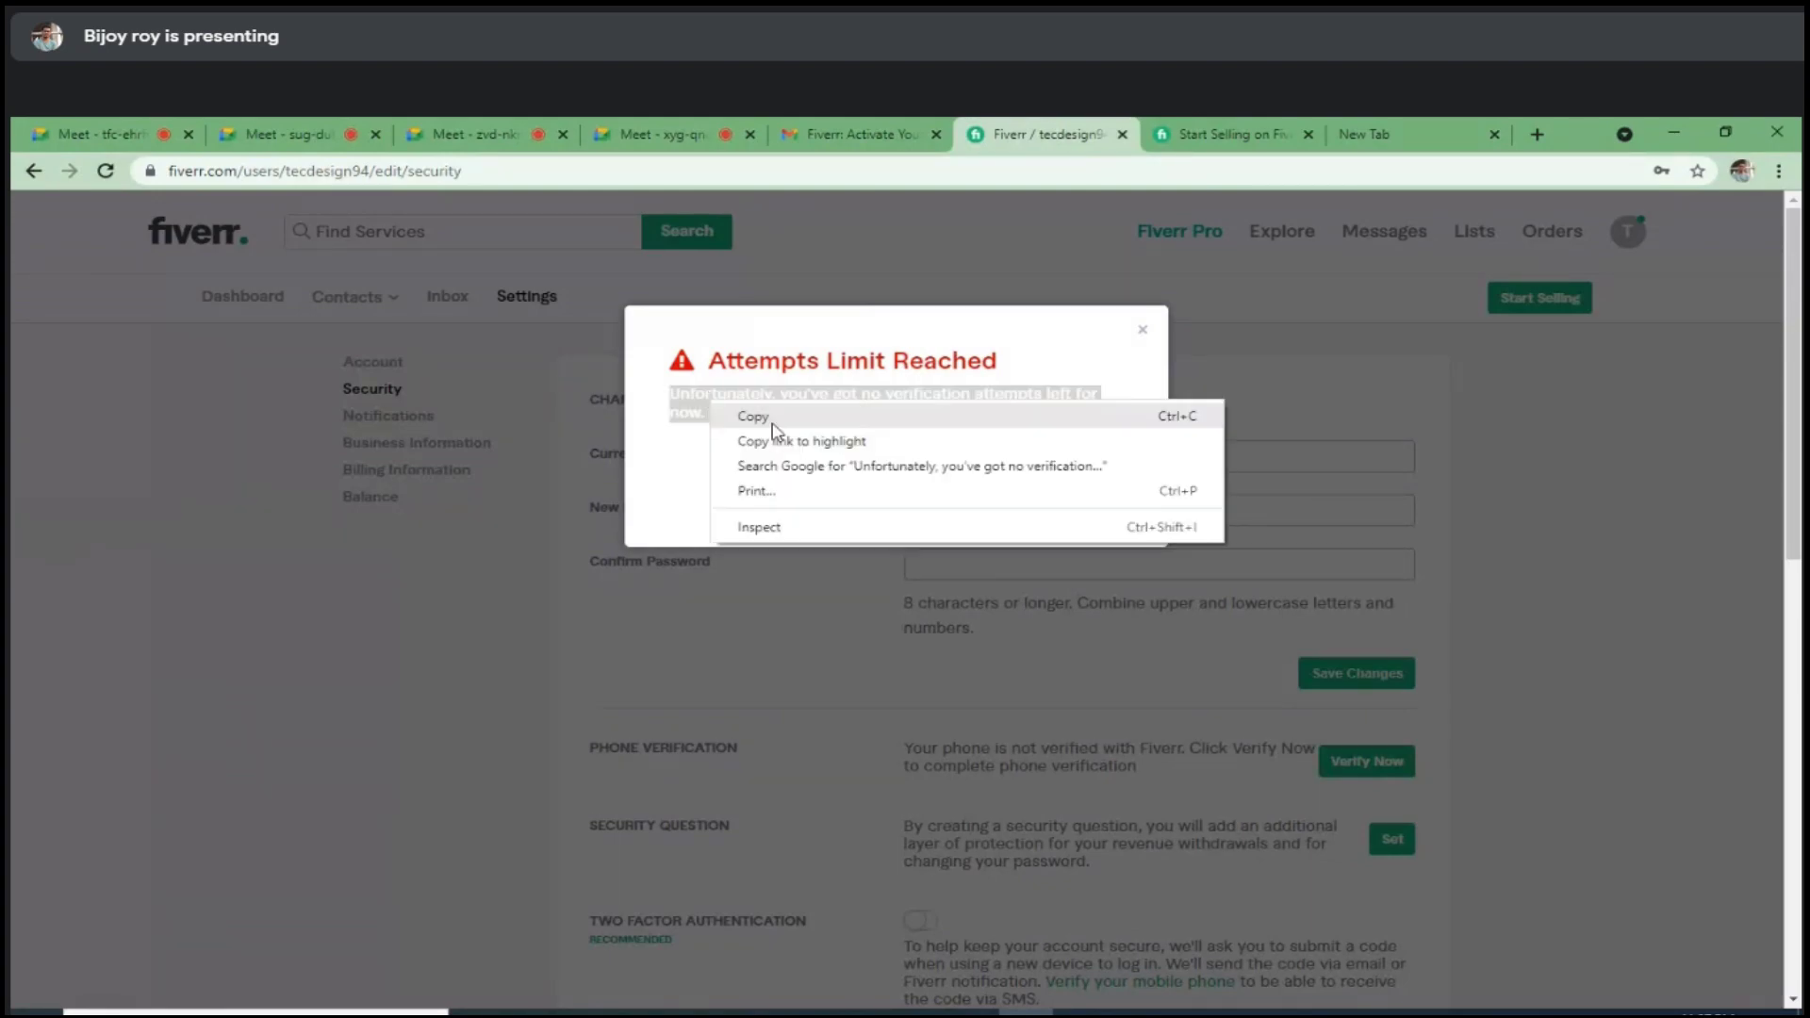
{"action": "left_click", "coordinate": [769, 420]}
{"action": "left_click", "coordinate": [1386, 134]}
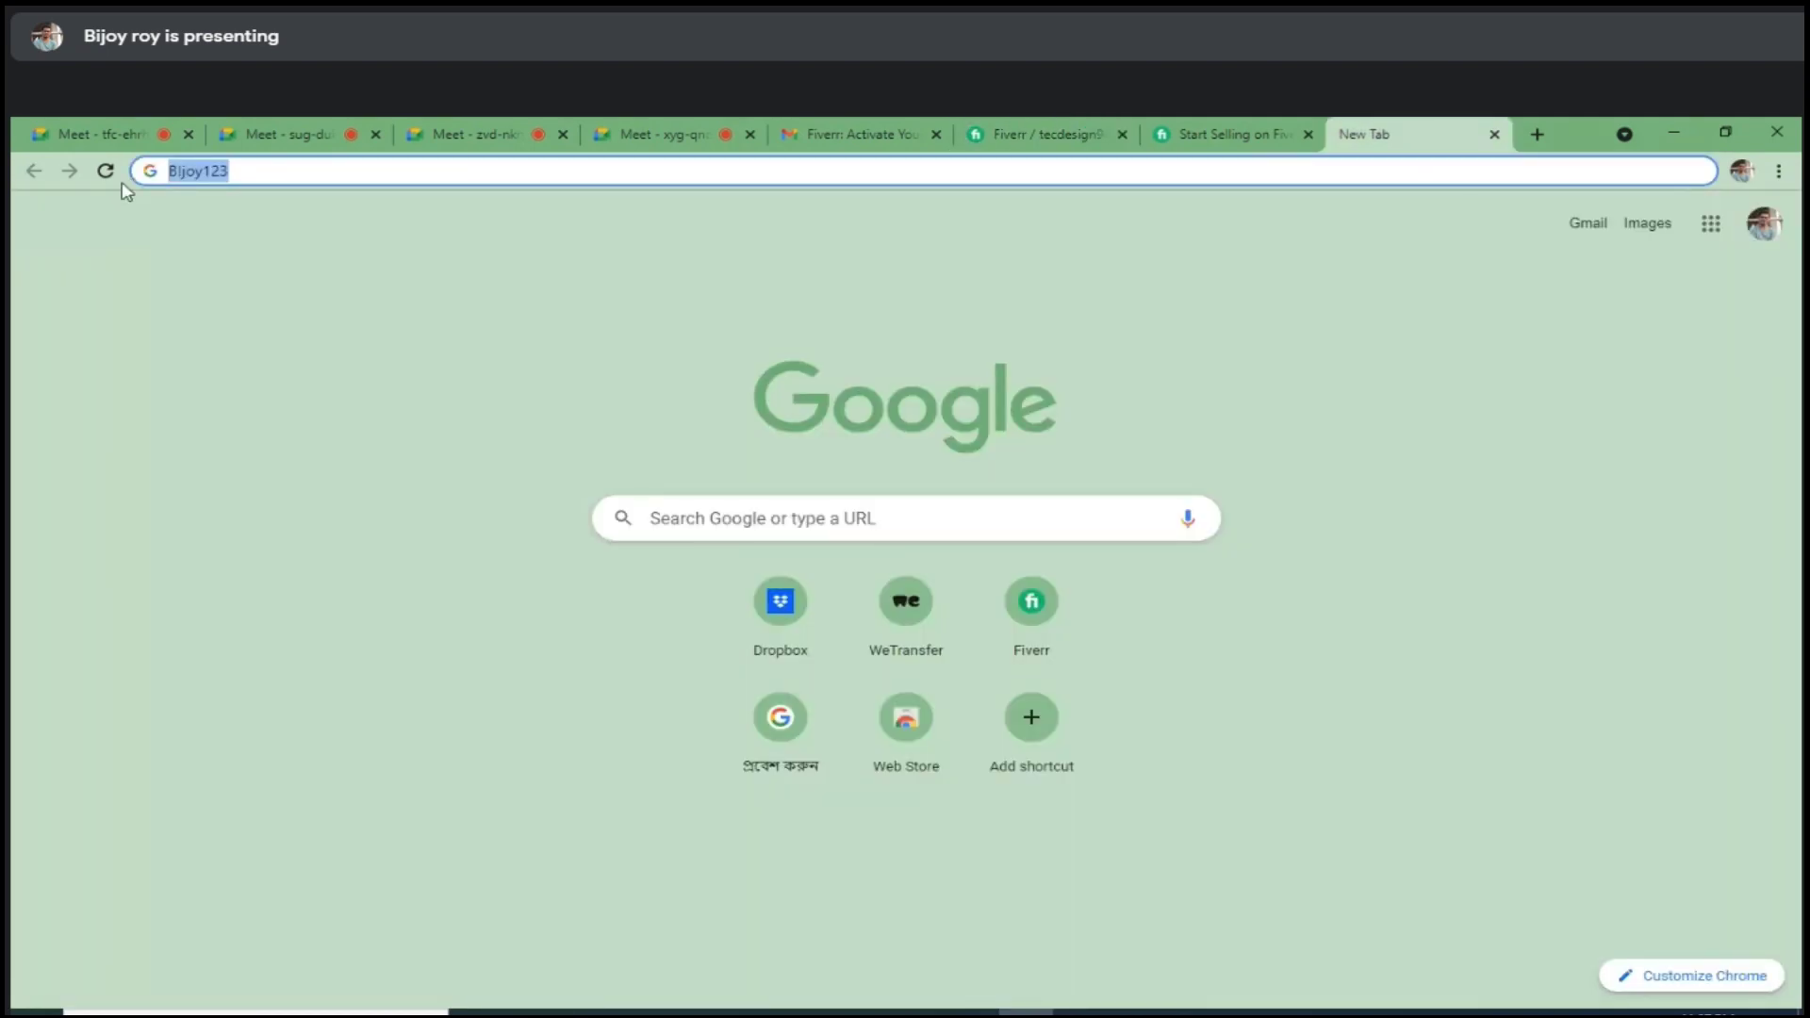
{"action": "type", "text": "g"}
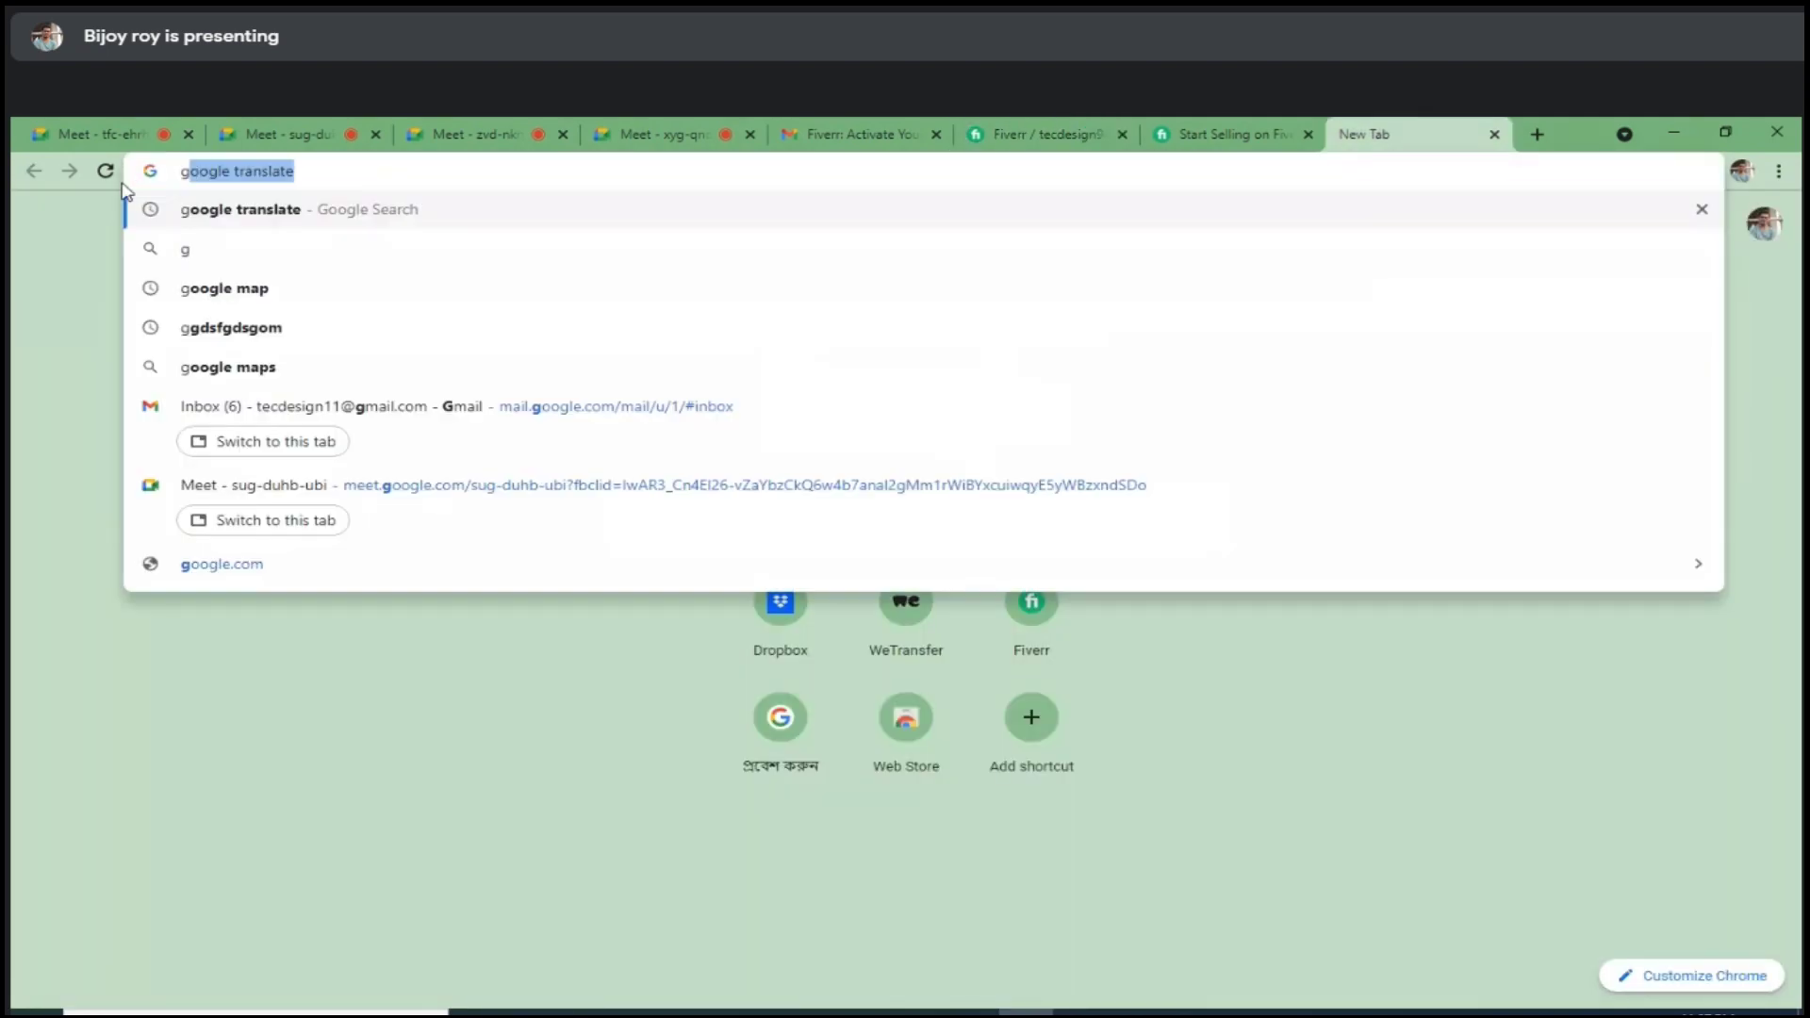
{"action": "left_click", "coordinate": [267, 212]}
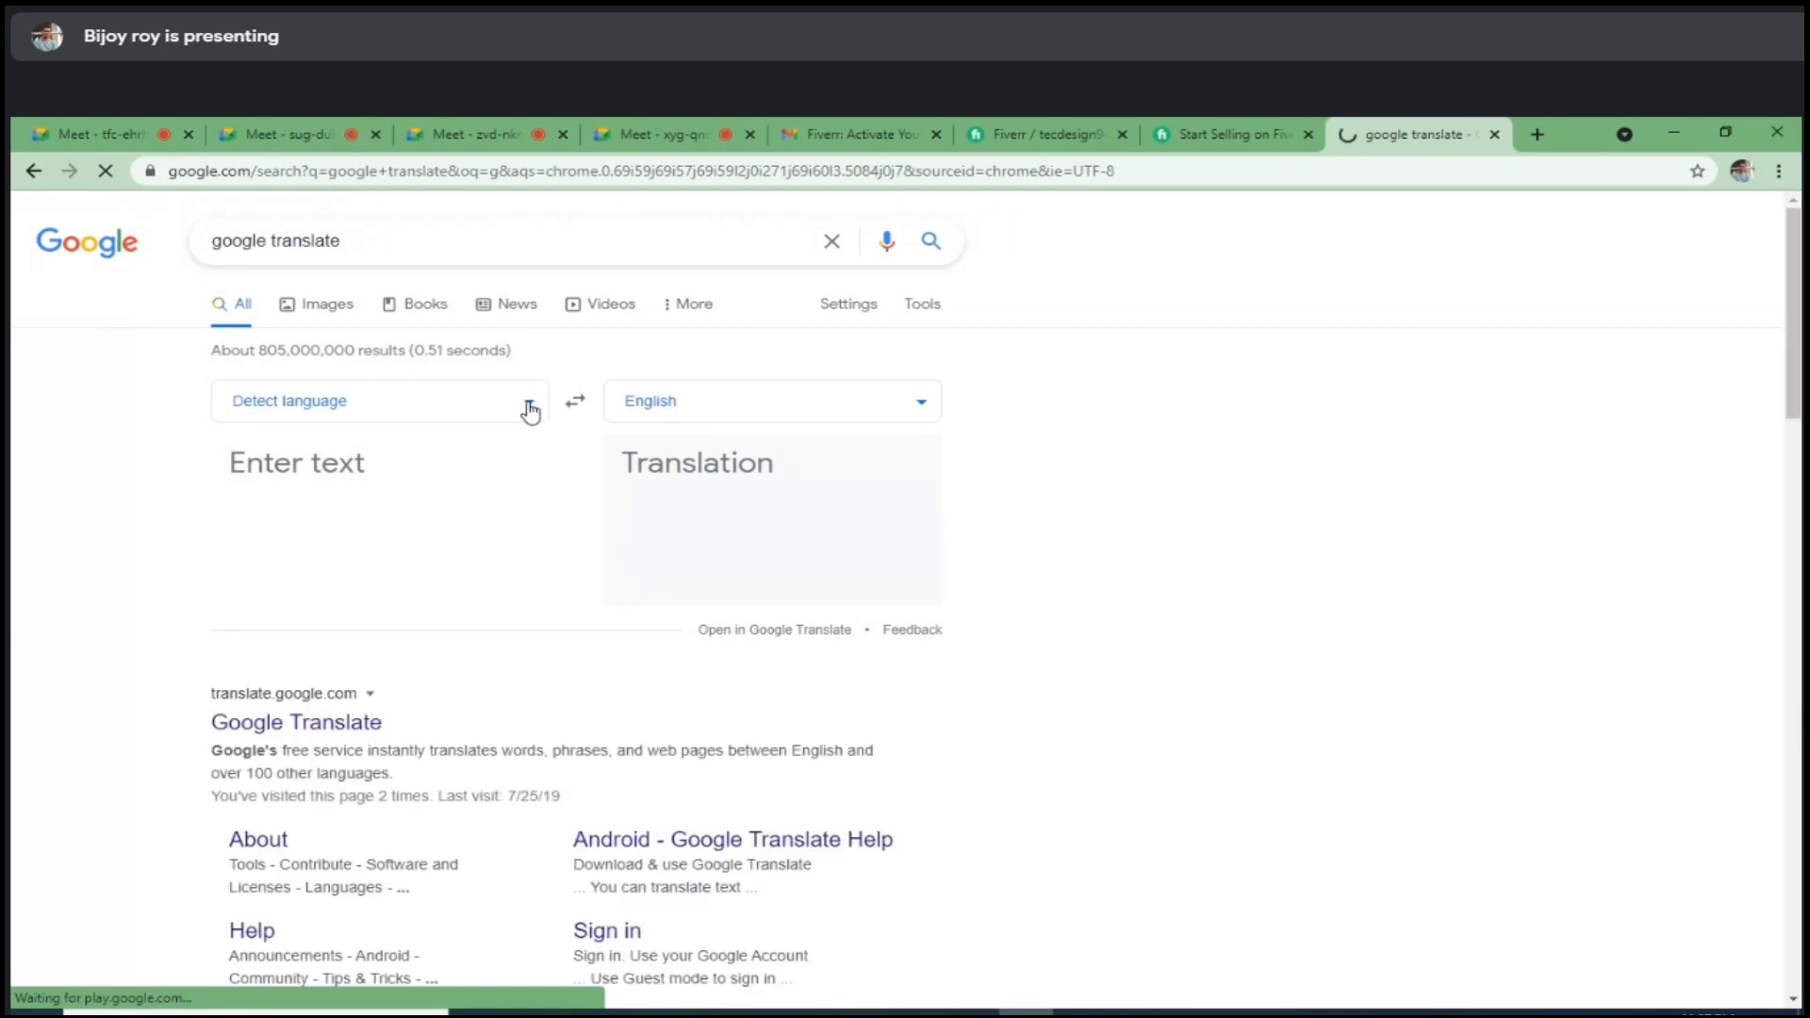
Step: Paste the copied message into the translator and translate it into Bangla
{"action": "right_click", "coordinate": [323, 469]}
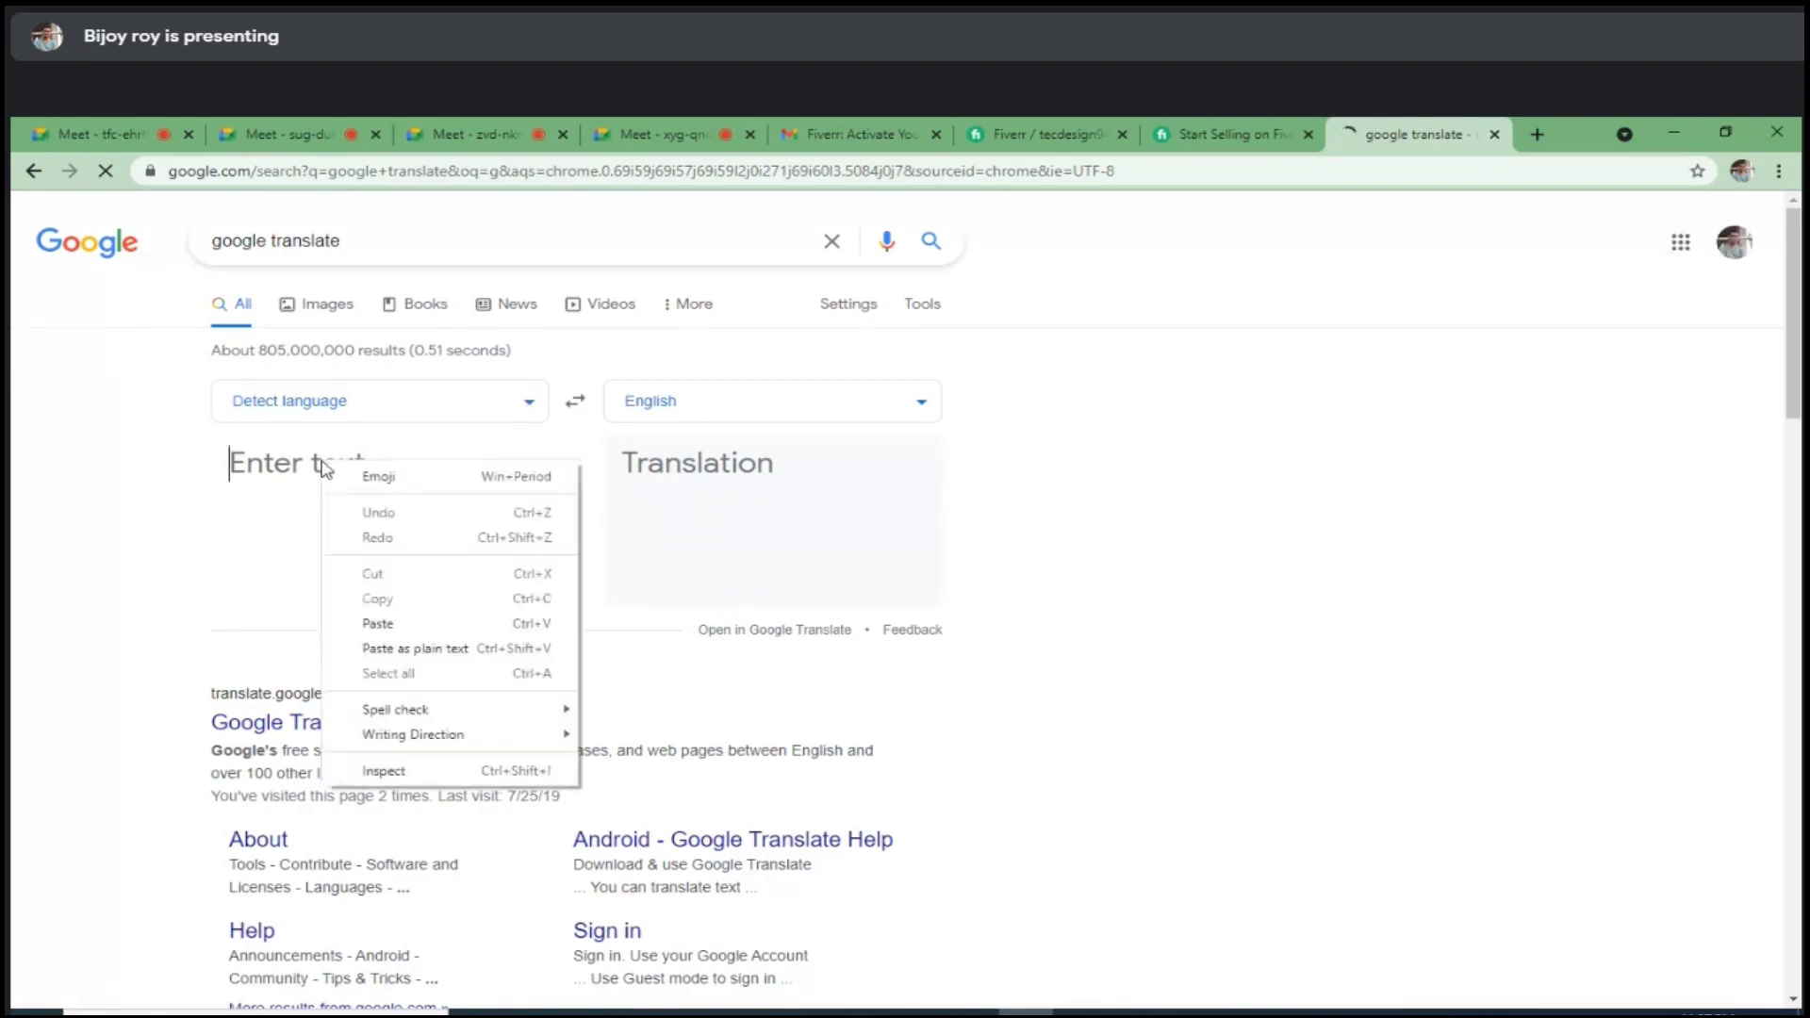
{"action": "left_click", "coordinate": [378, 618]}
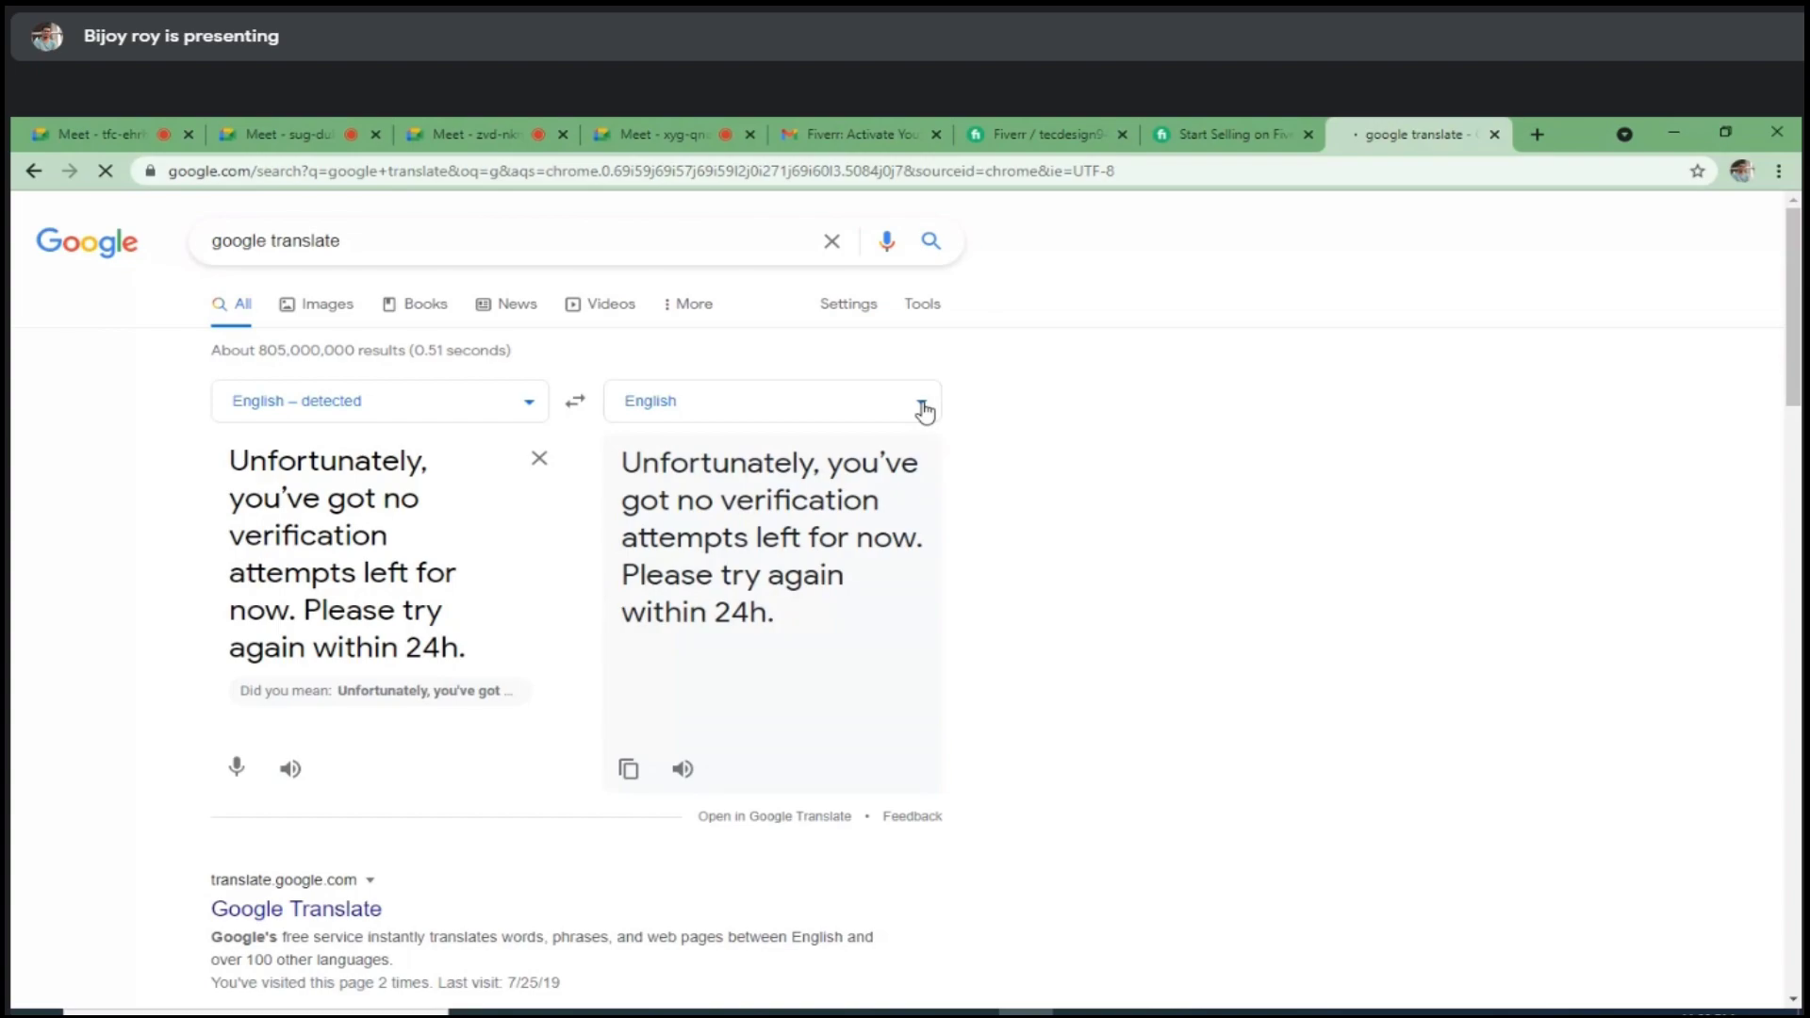
{"action": "left_click", "coordinate": [922, 407]}
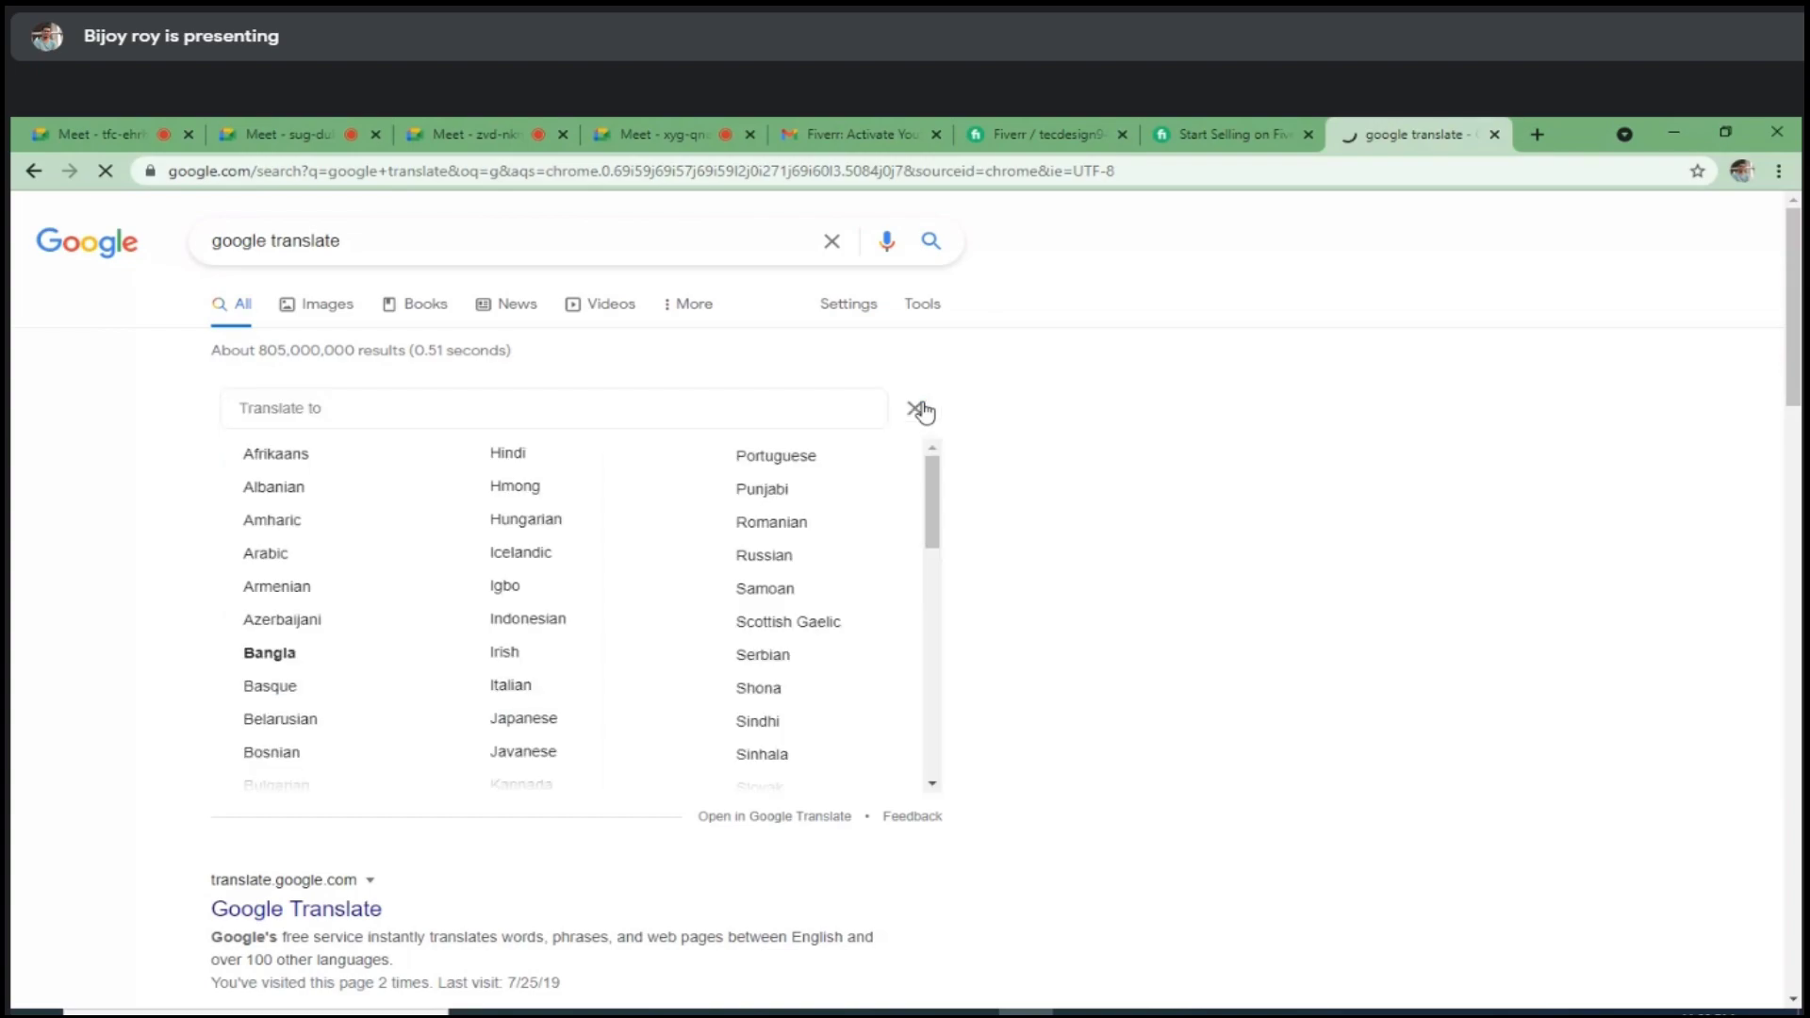
{"action": "left_click", "coordinate": [268, 654]}
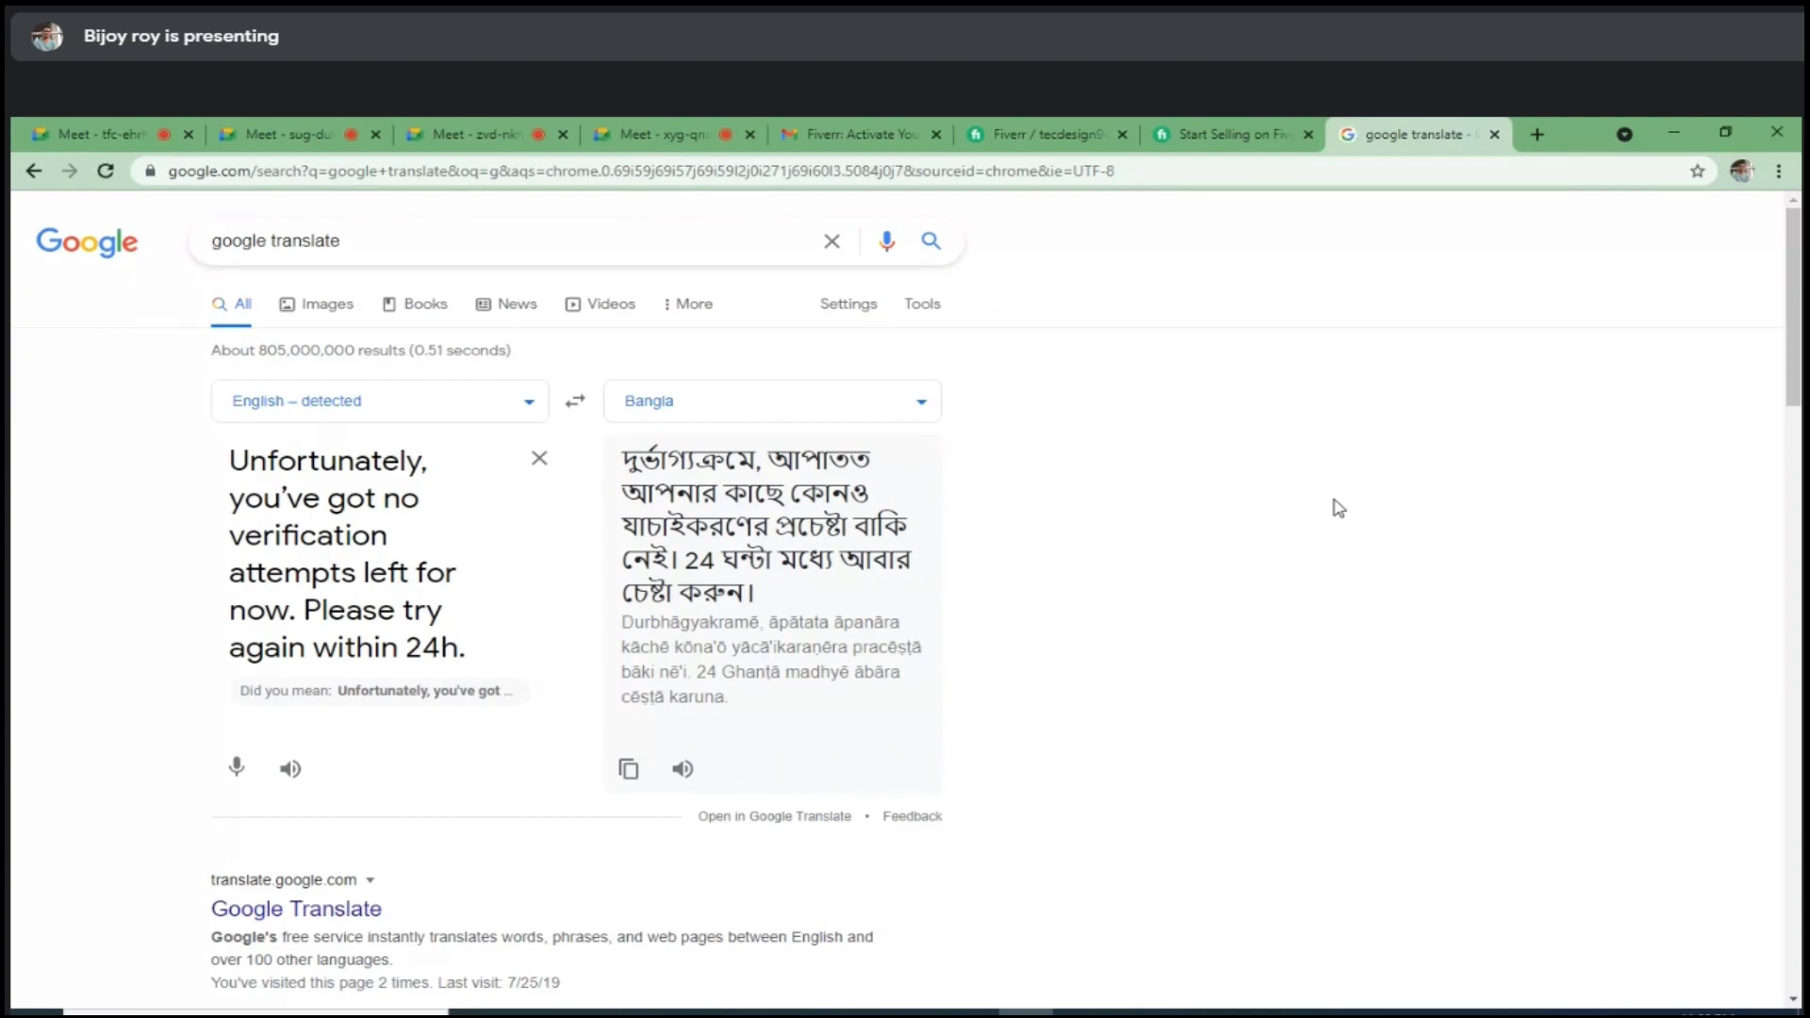
Step: Return to the Fiverr Security settings and dismiss the attempts-limit message
{"action": "left_click", "coordinate": [1225, 133]}
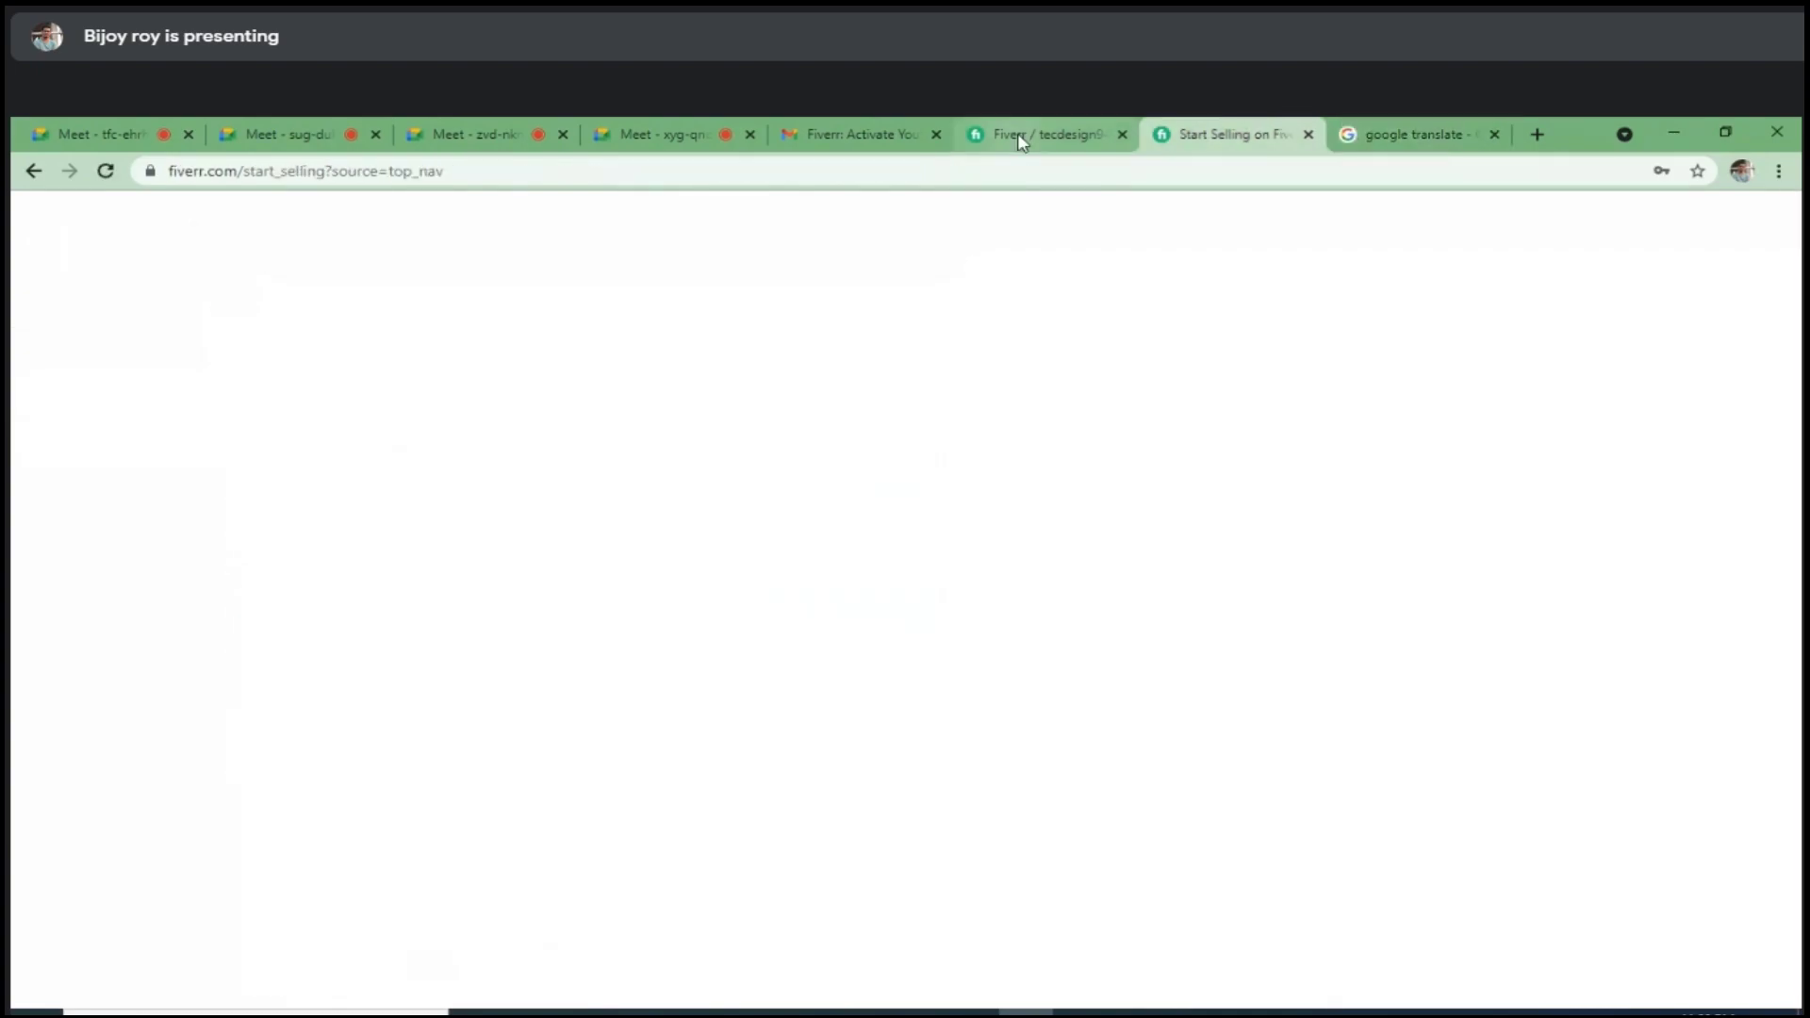
{"action": "left_click", "coordinate": [1018, 141]}
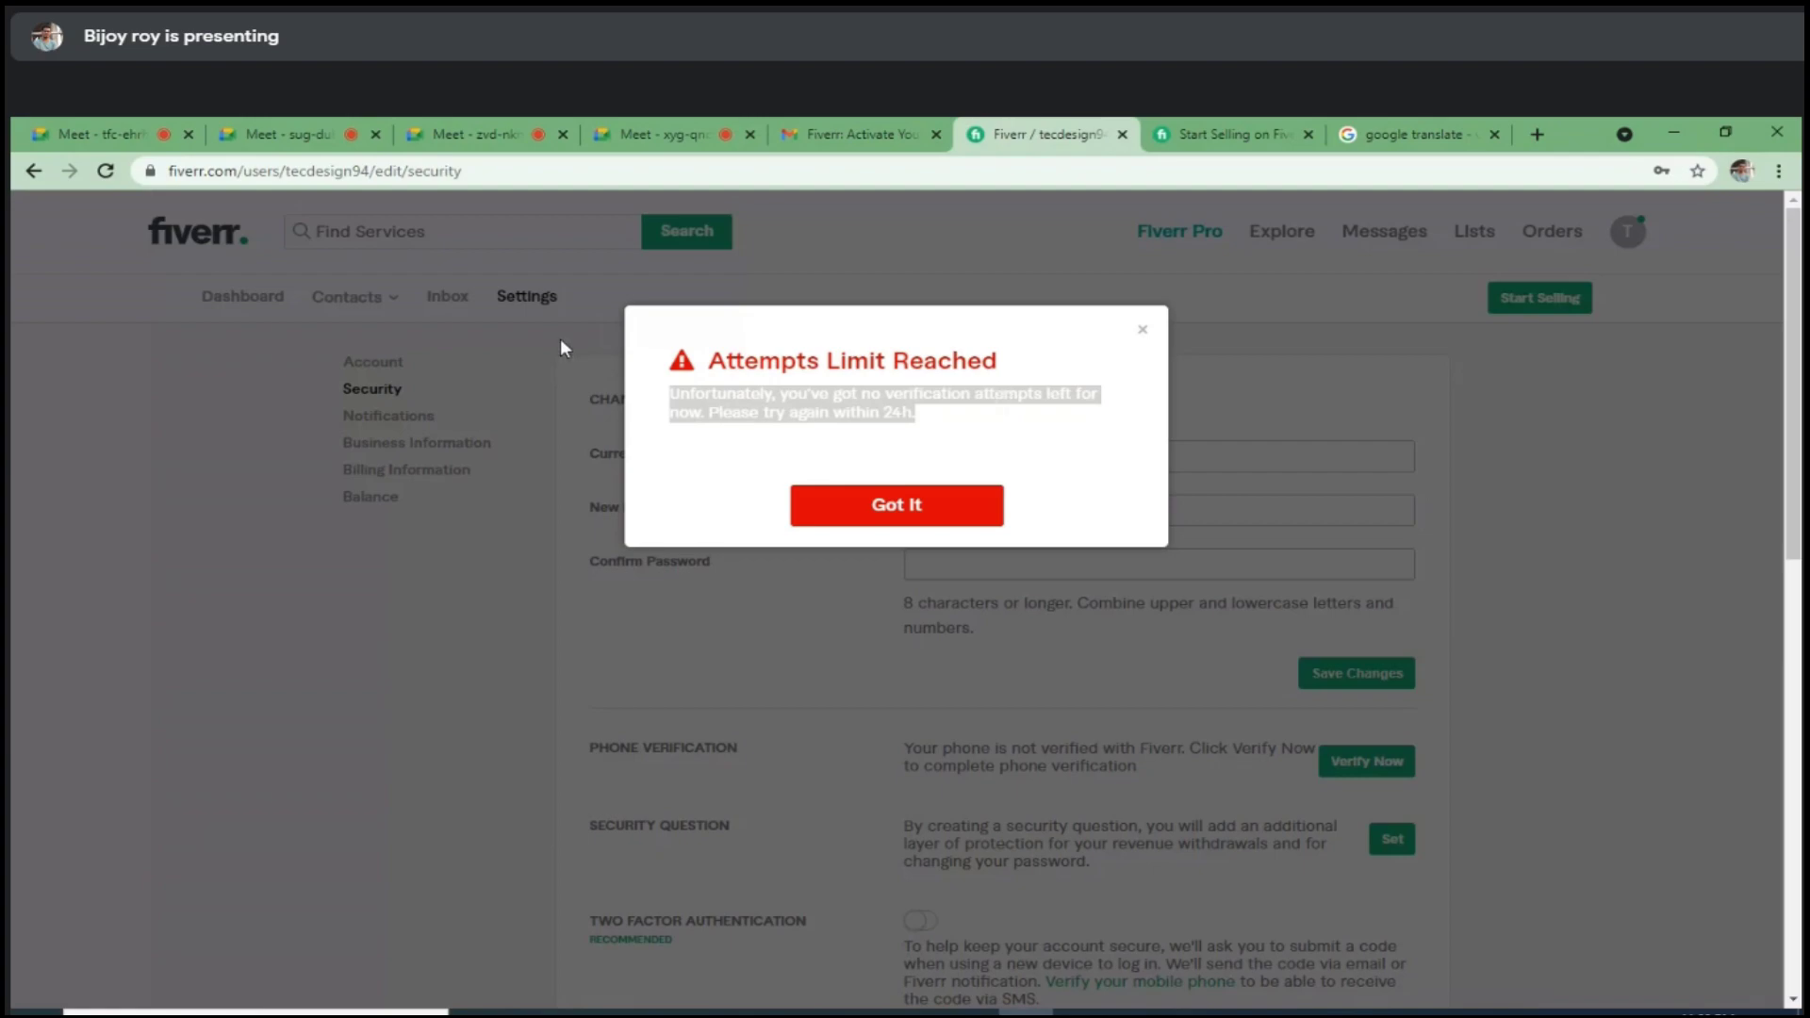
{"action": "left_click", "coordinate": [1143, 332]}
{"action": "scroll", "coordinate": [1367, 453], "scroll_direction": "down", "scroll_amount": 3}
{"action": "left_click", "coordinate": [1373, 449]}
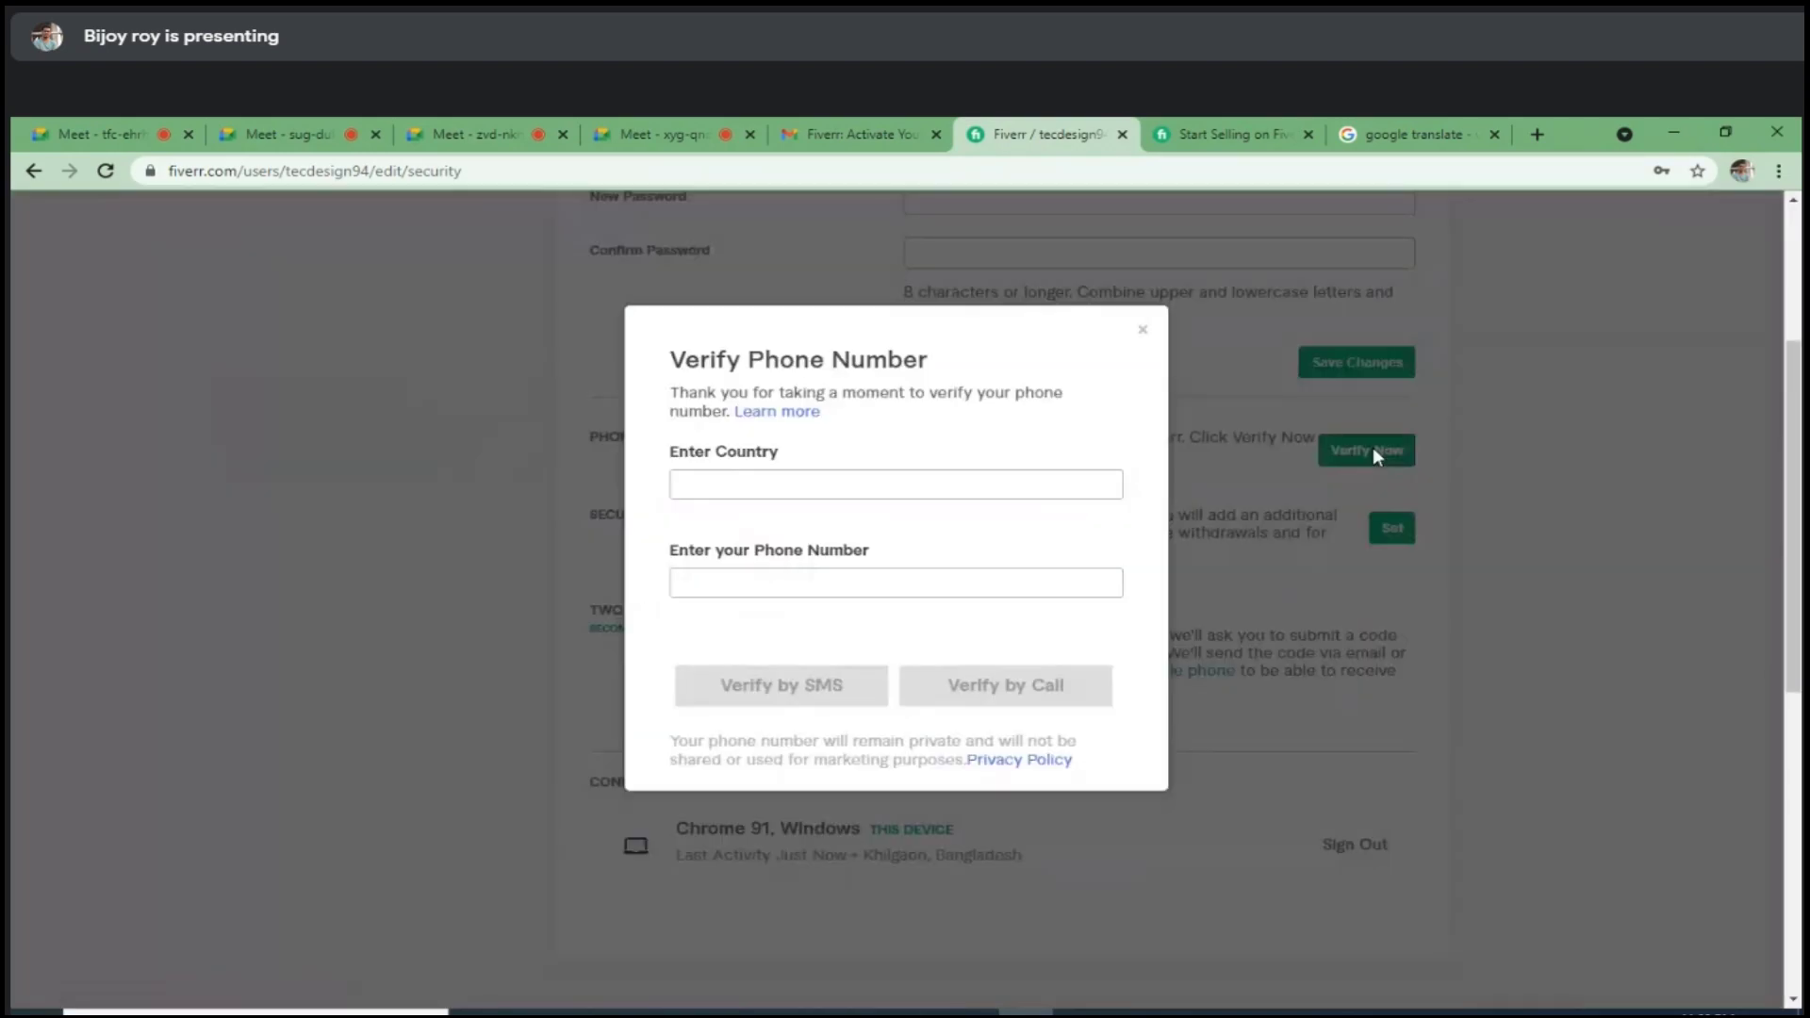
{"action": "left_click", "coordinate": [1144, 332]}
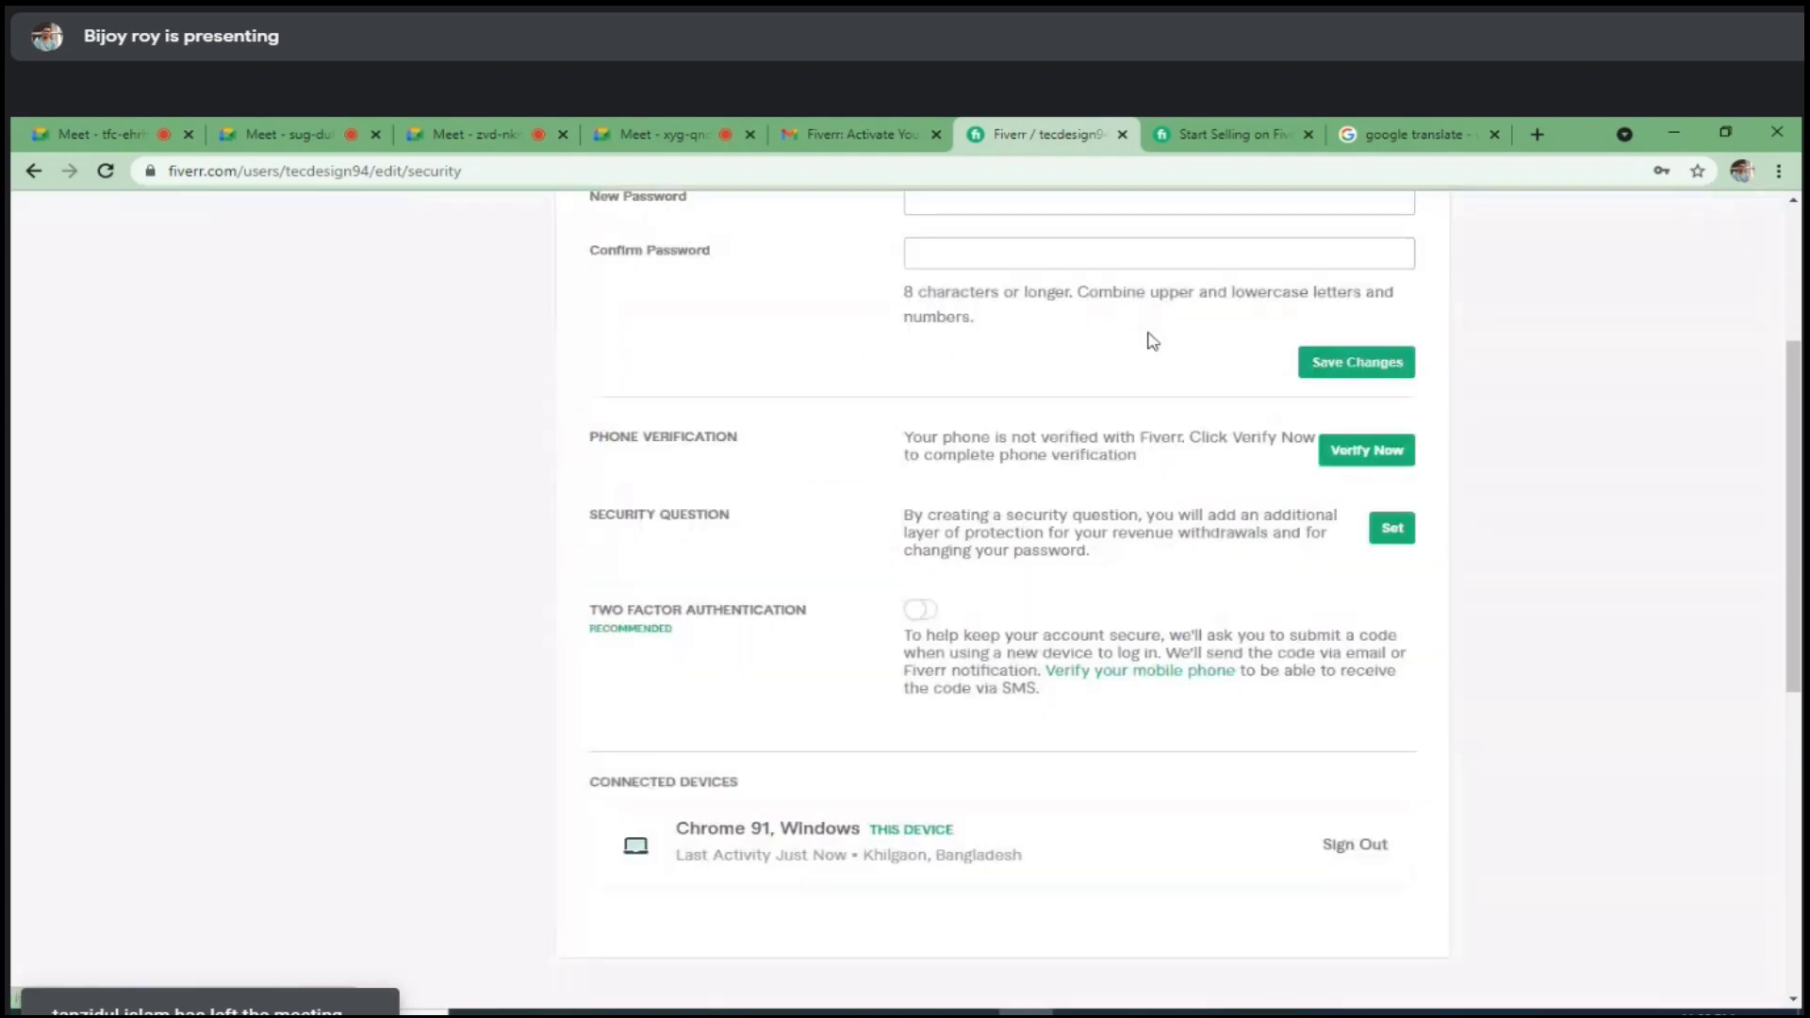
Step: Open the Notifications settings to review the email and real-time notification options
{"action": "scroll", "coordinate": [1152, 341], "scroll_direction": "up", "scroll_amount": 2}
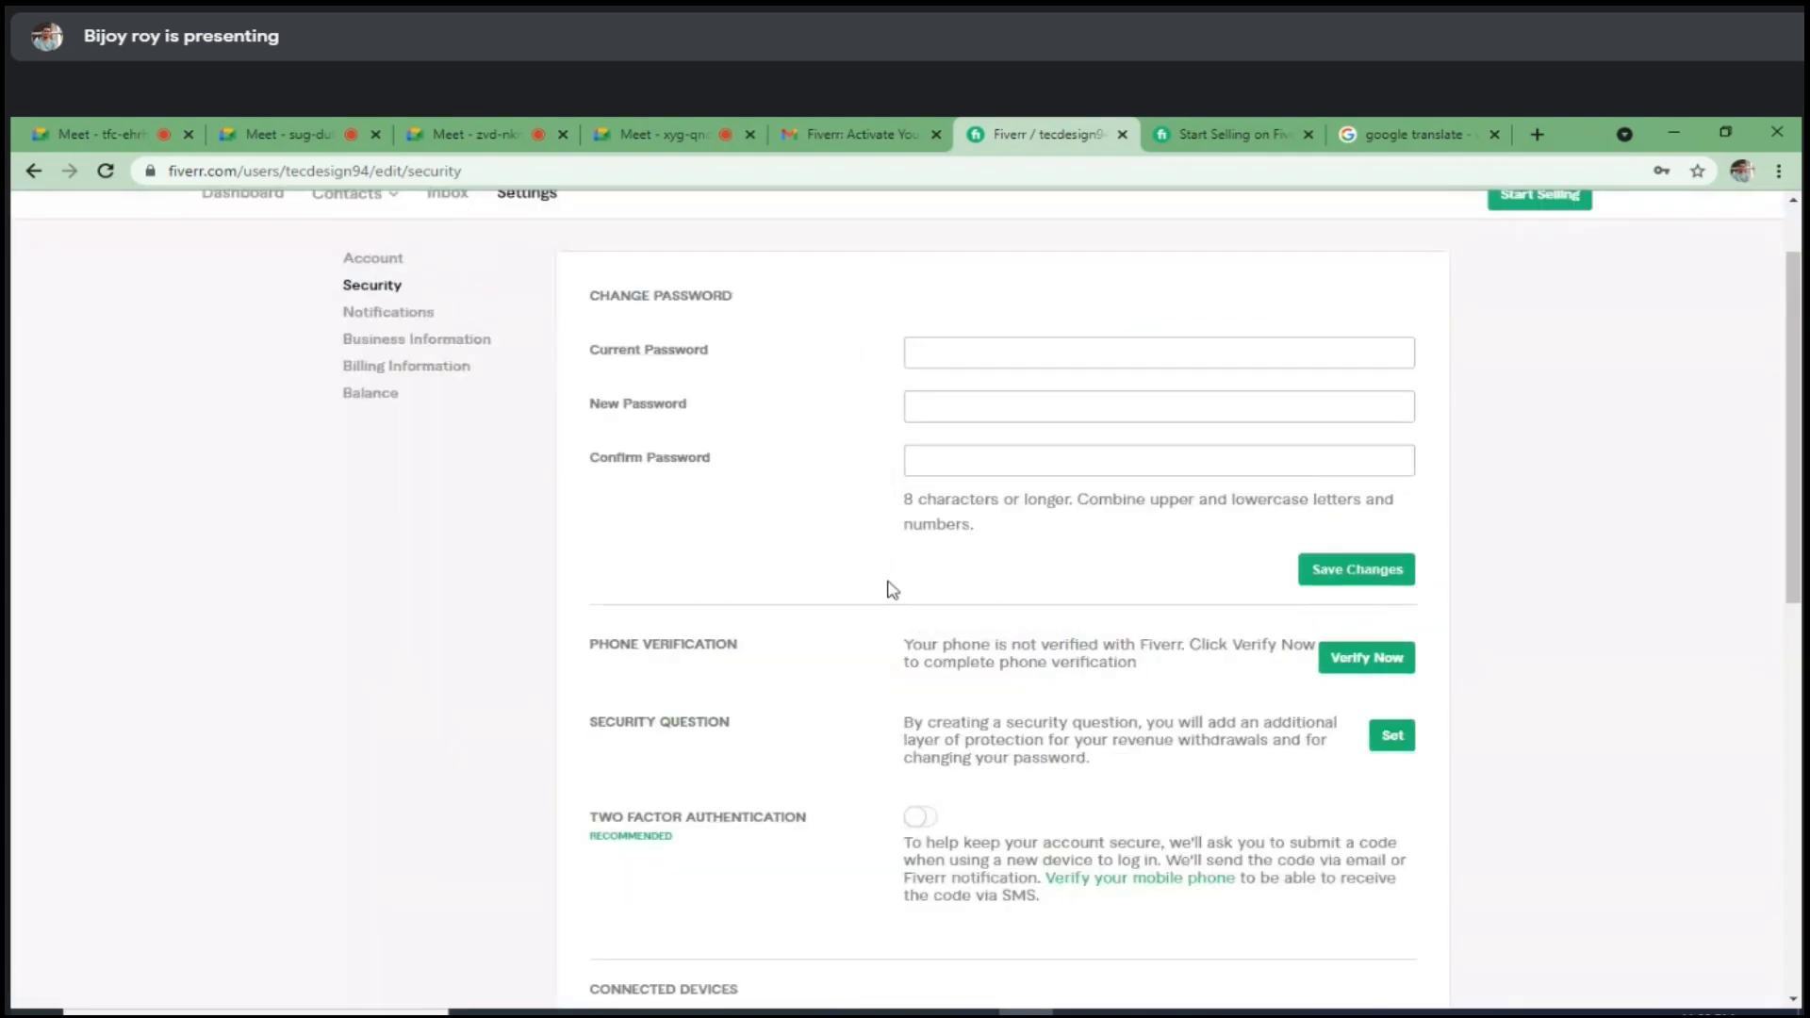
{"action": "scroll", "coordinate": [892, 591], "scroll_direction": "up", "scroll_amount": 1}
{"action": "scroll", "coordinate": [853, 530], "scroll_direction": "up", "scroll_amount": 1}
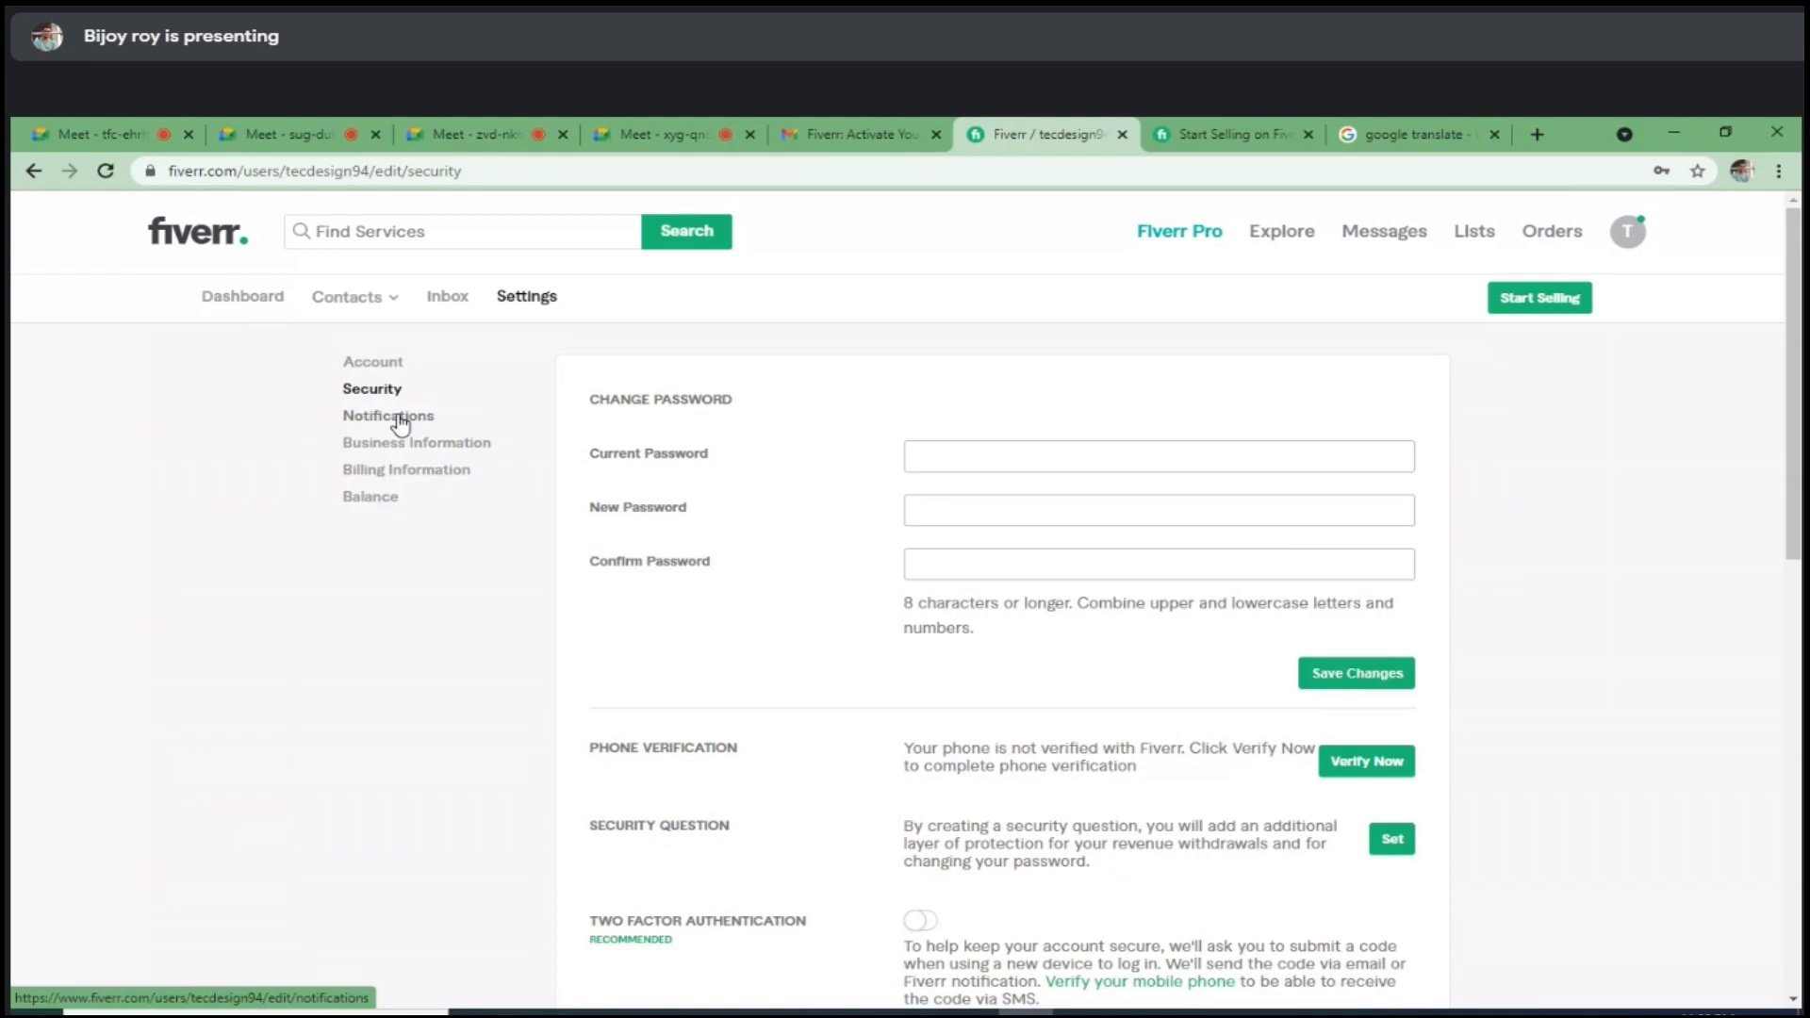
{"action": "left_click", "coordinate": [400, 424]}
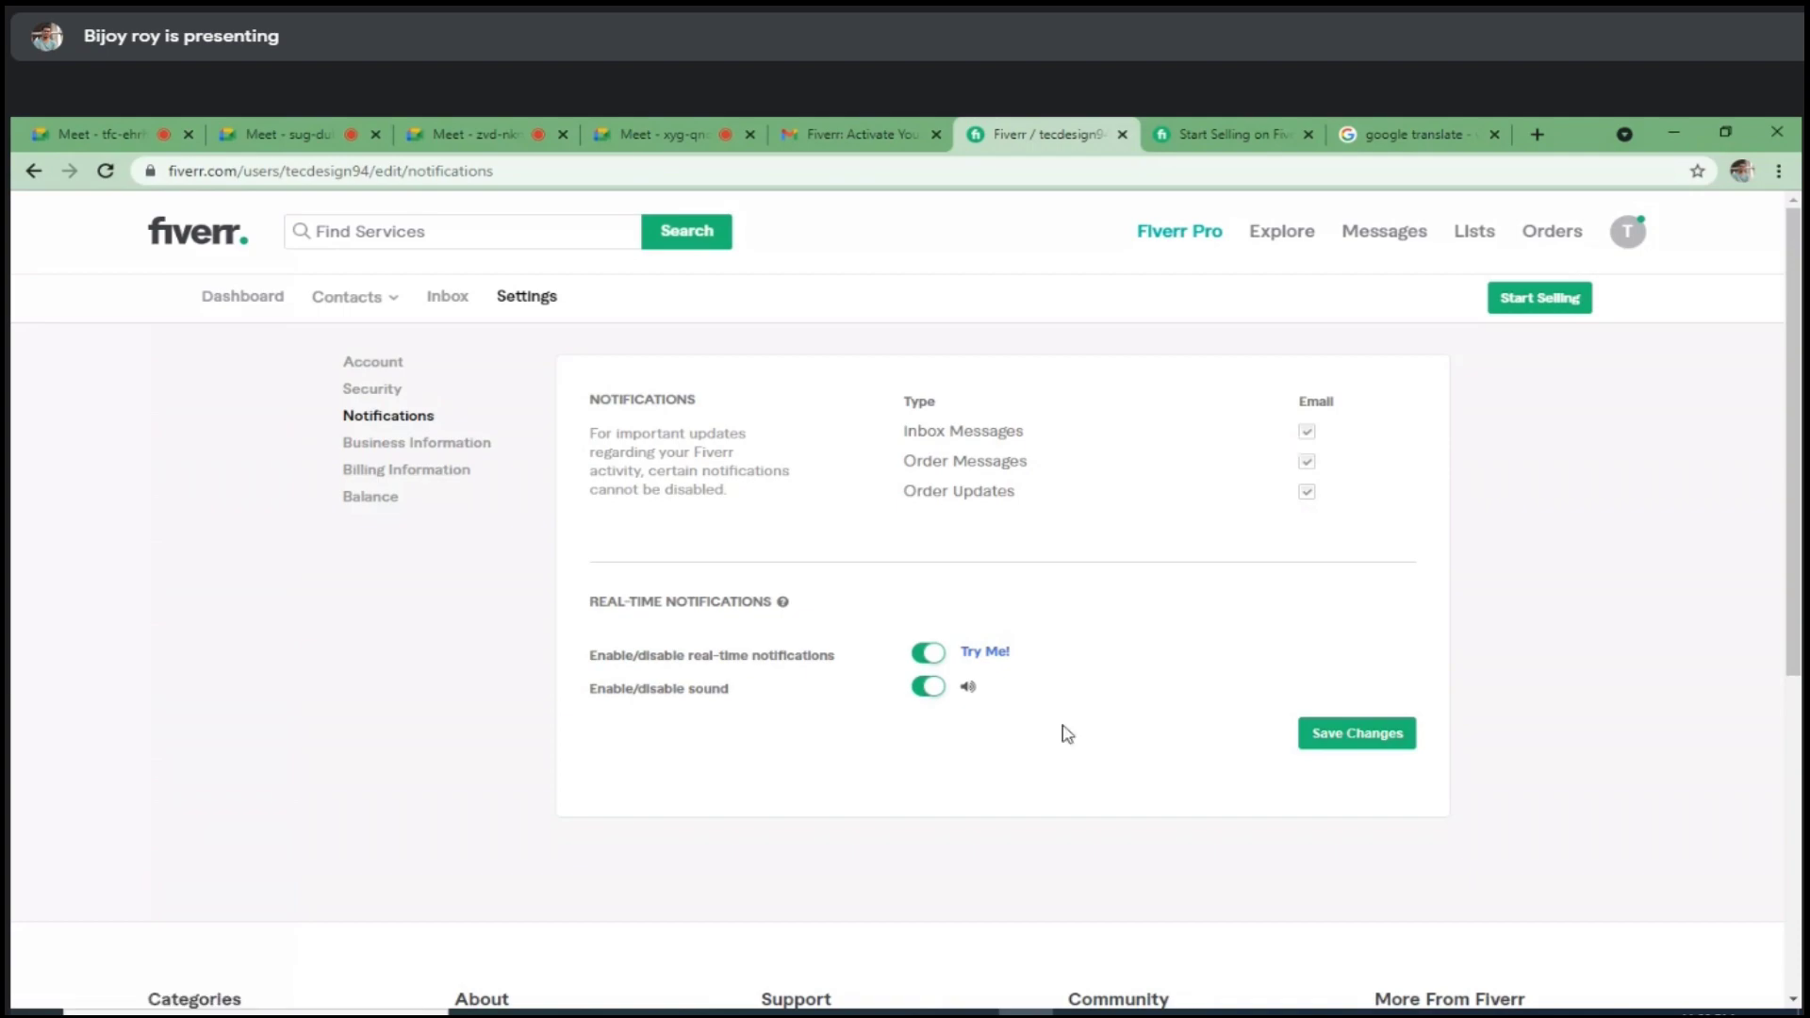
Step: Open the Business Information settings and look through the business details form
{"action": "left_click", "coordinate": [404, 446]}
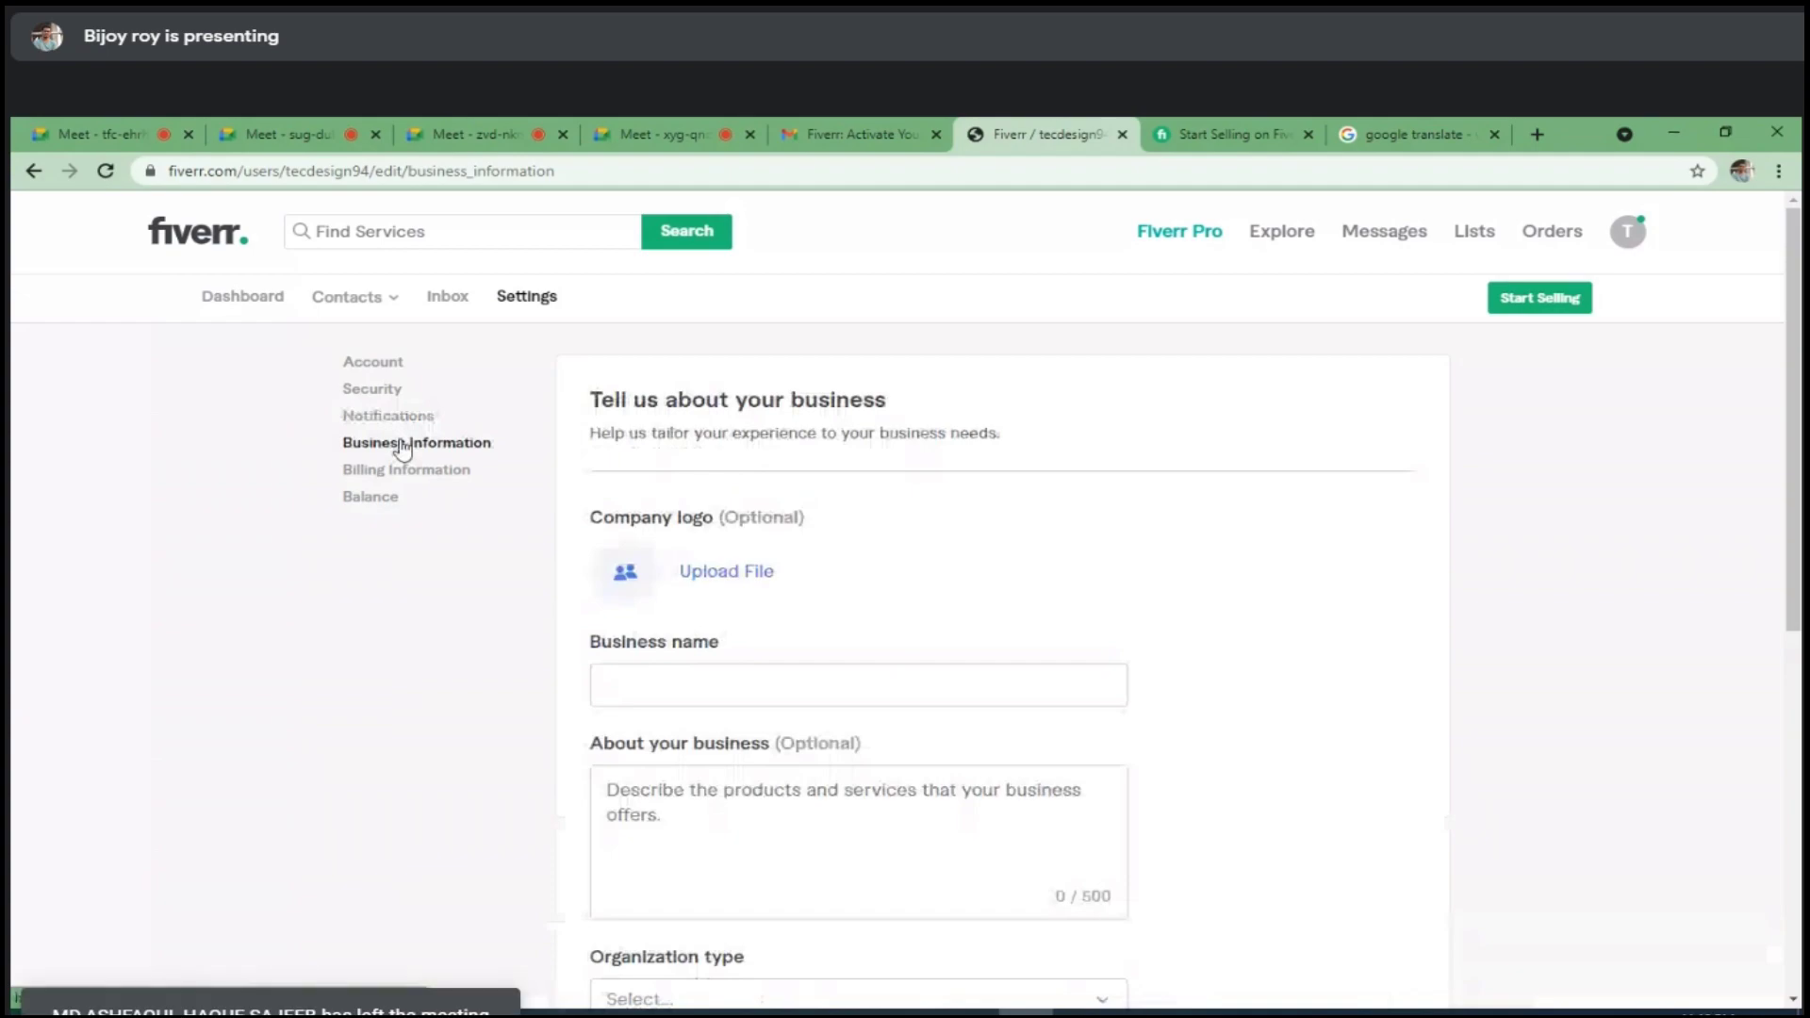
{"action": "scroll", "coordinate": [443, 462], "scroll_direction": "down", "scroll_amount": 1}
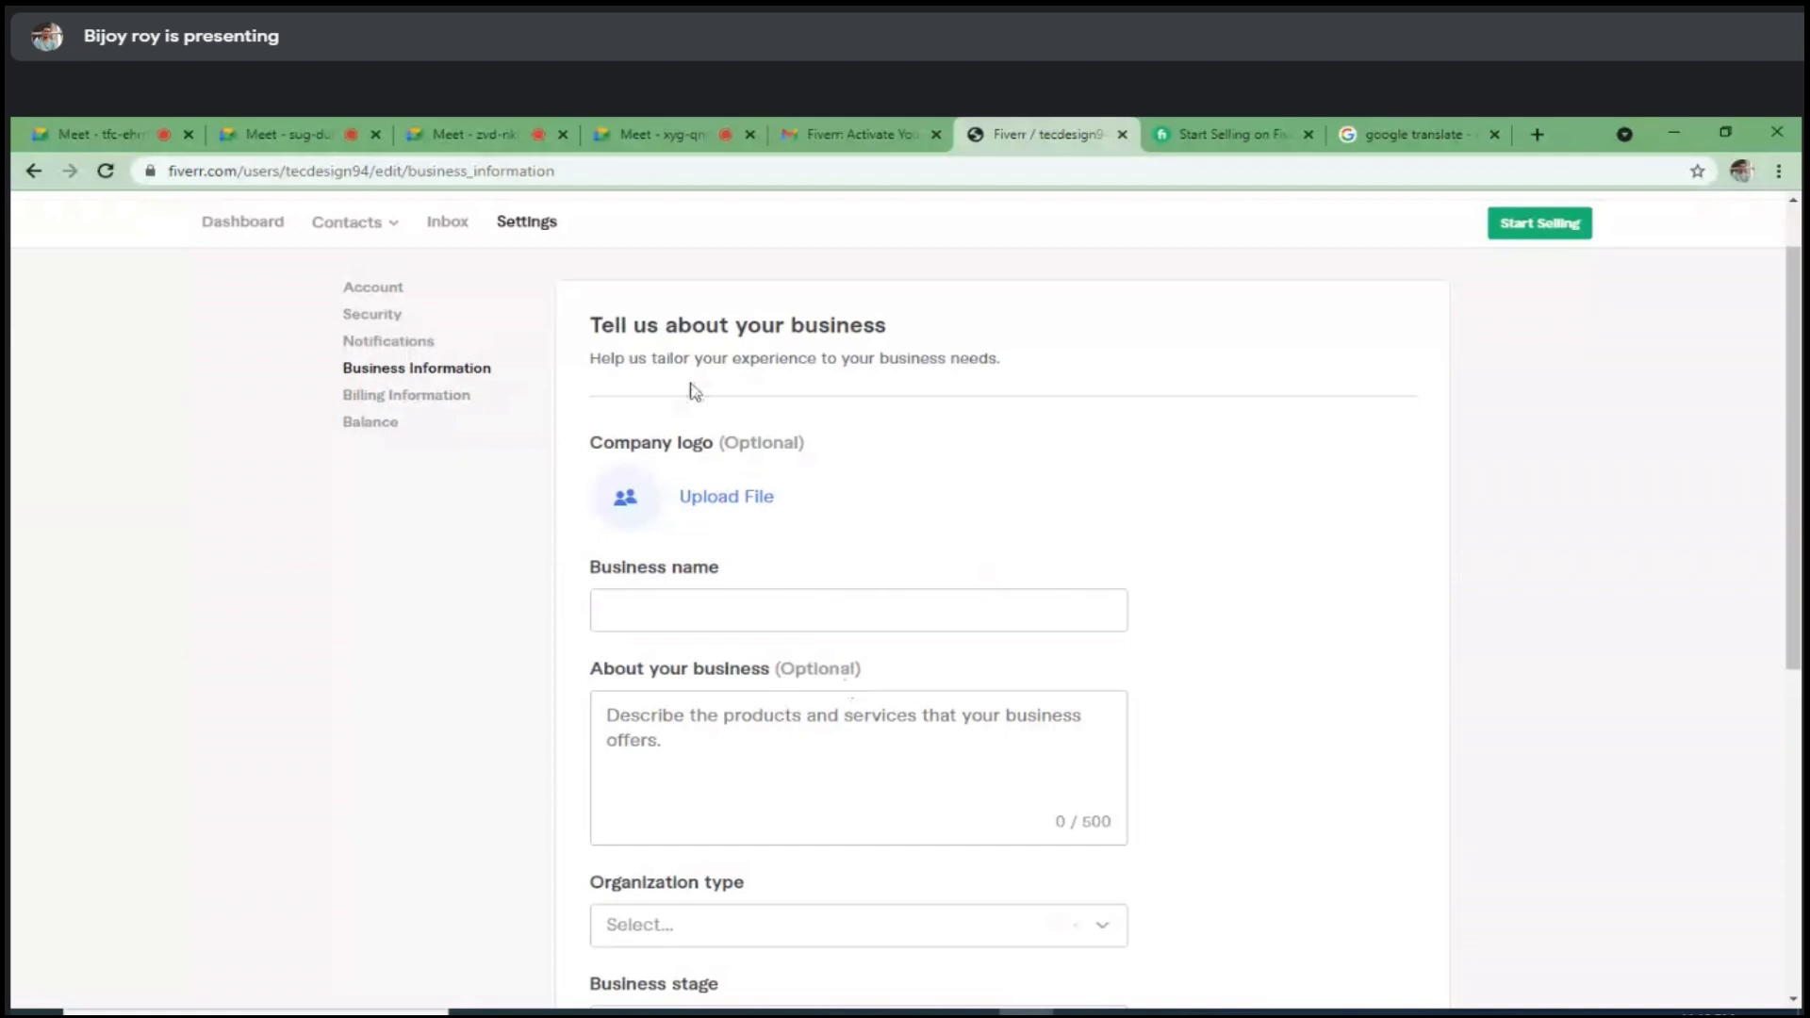
{"action": "scroll", "coordinate": [782, 610], "scroll_direction": "down", "scroll_amount": 4}
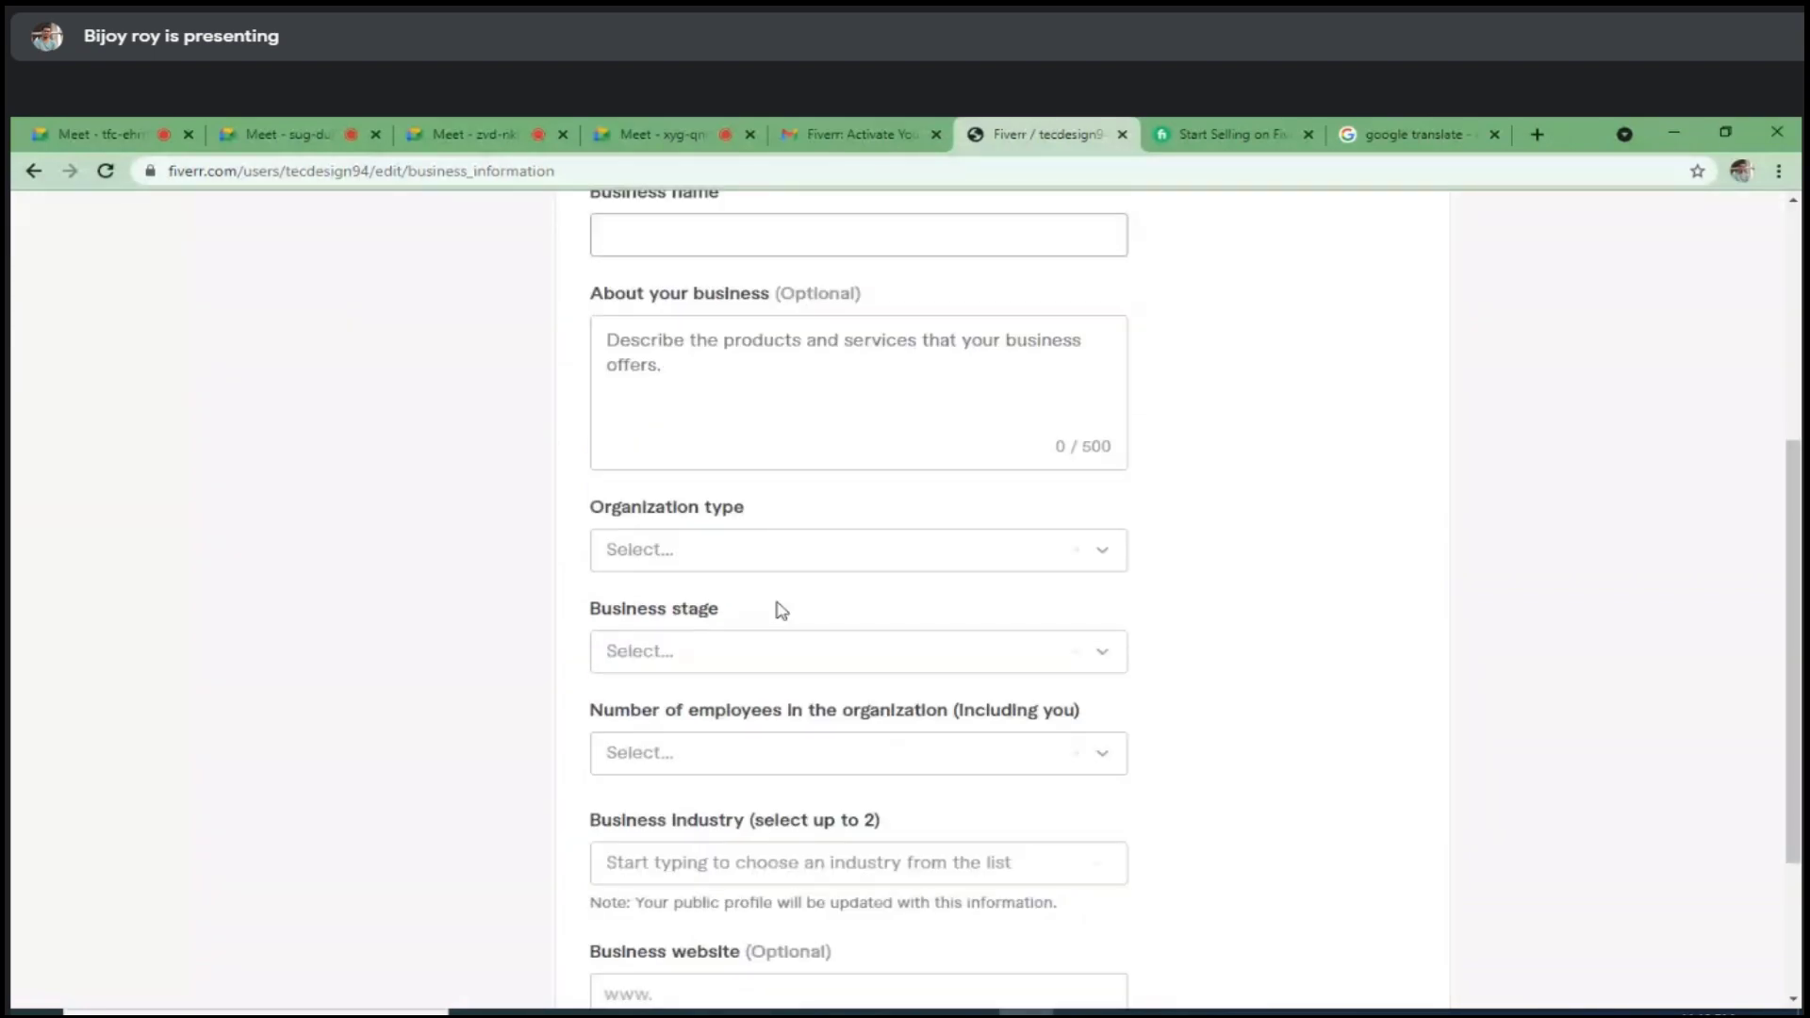
{"action": "scroll", "coordinate": [782, 610], "scroll_direction": "up", "scroll_amount": 5}
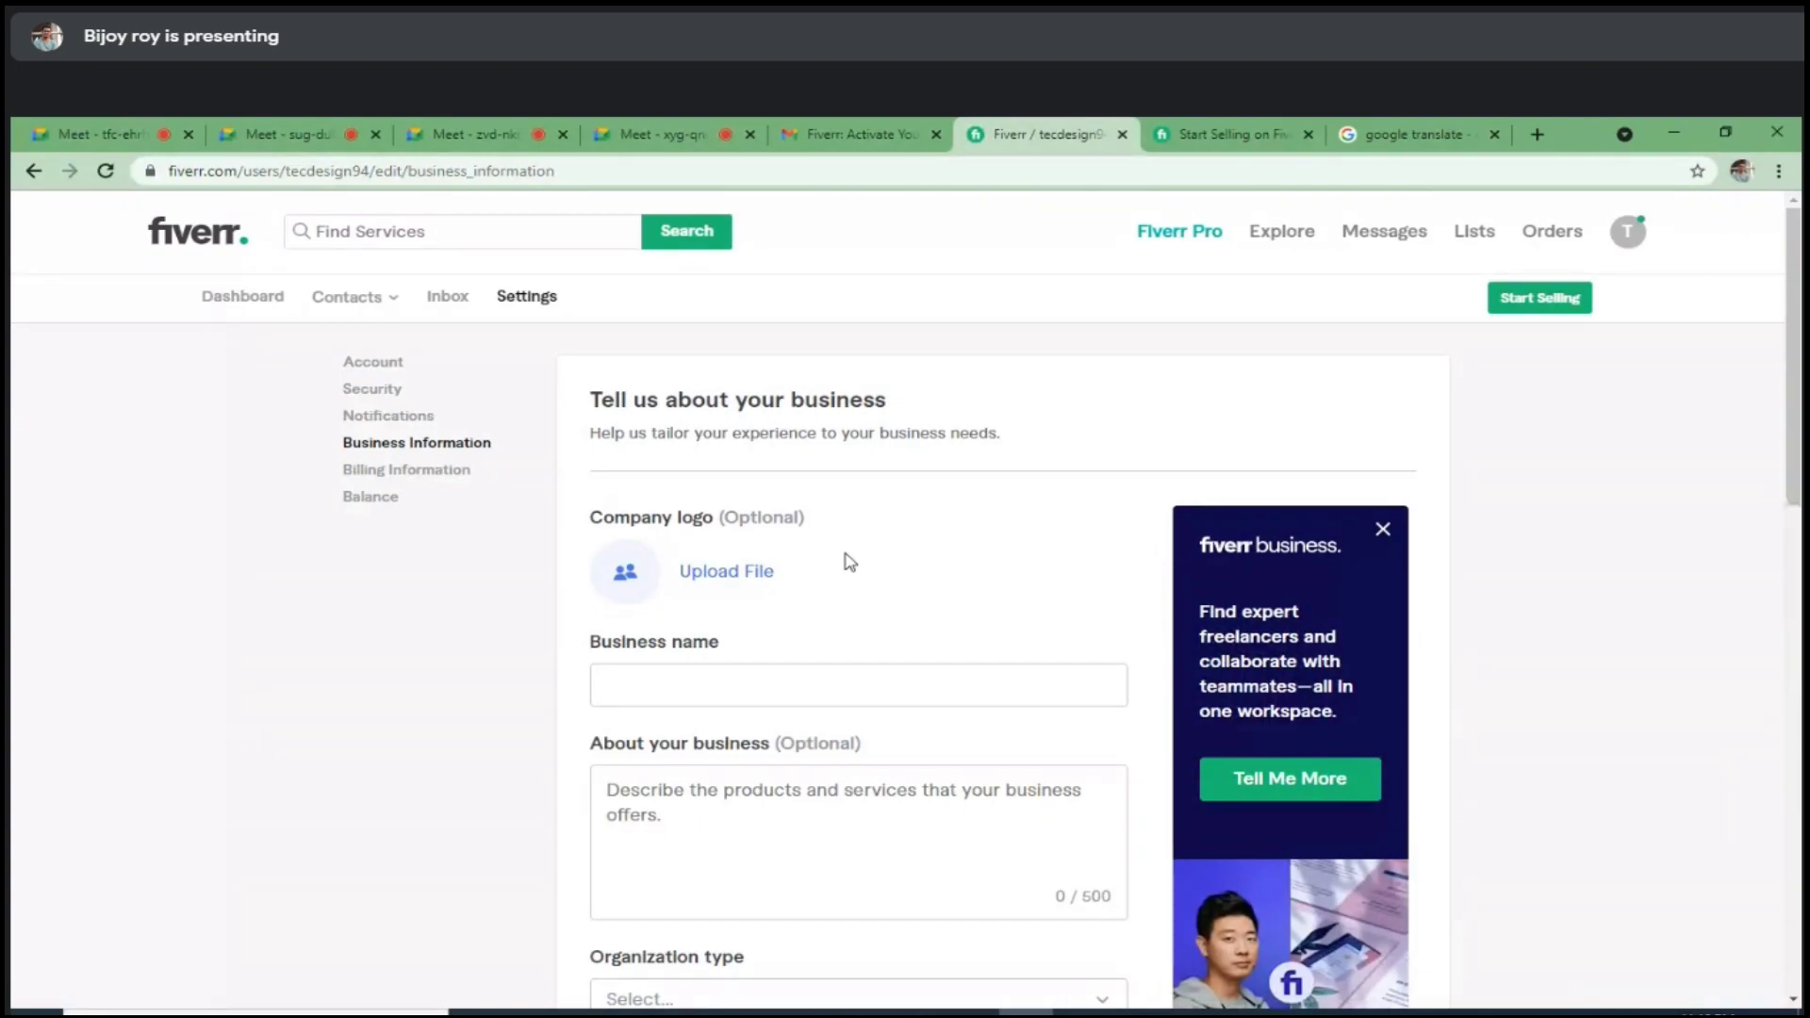
{"action": "scroll", "coordinate": [942, 422], "scroll_direction": "down", "scroll_amount": 6}
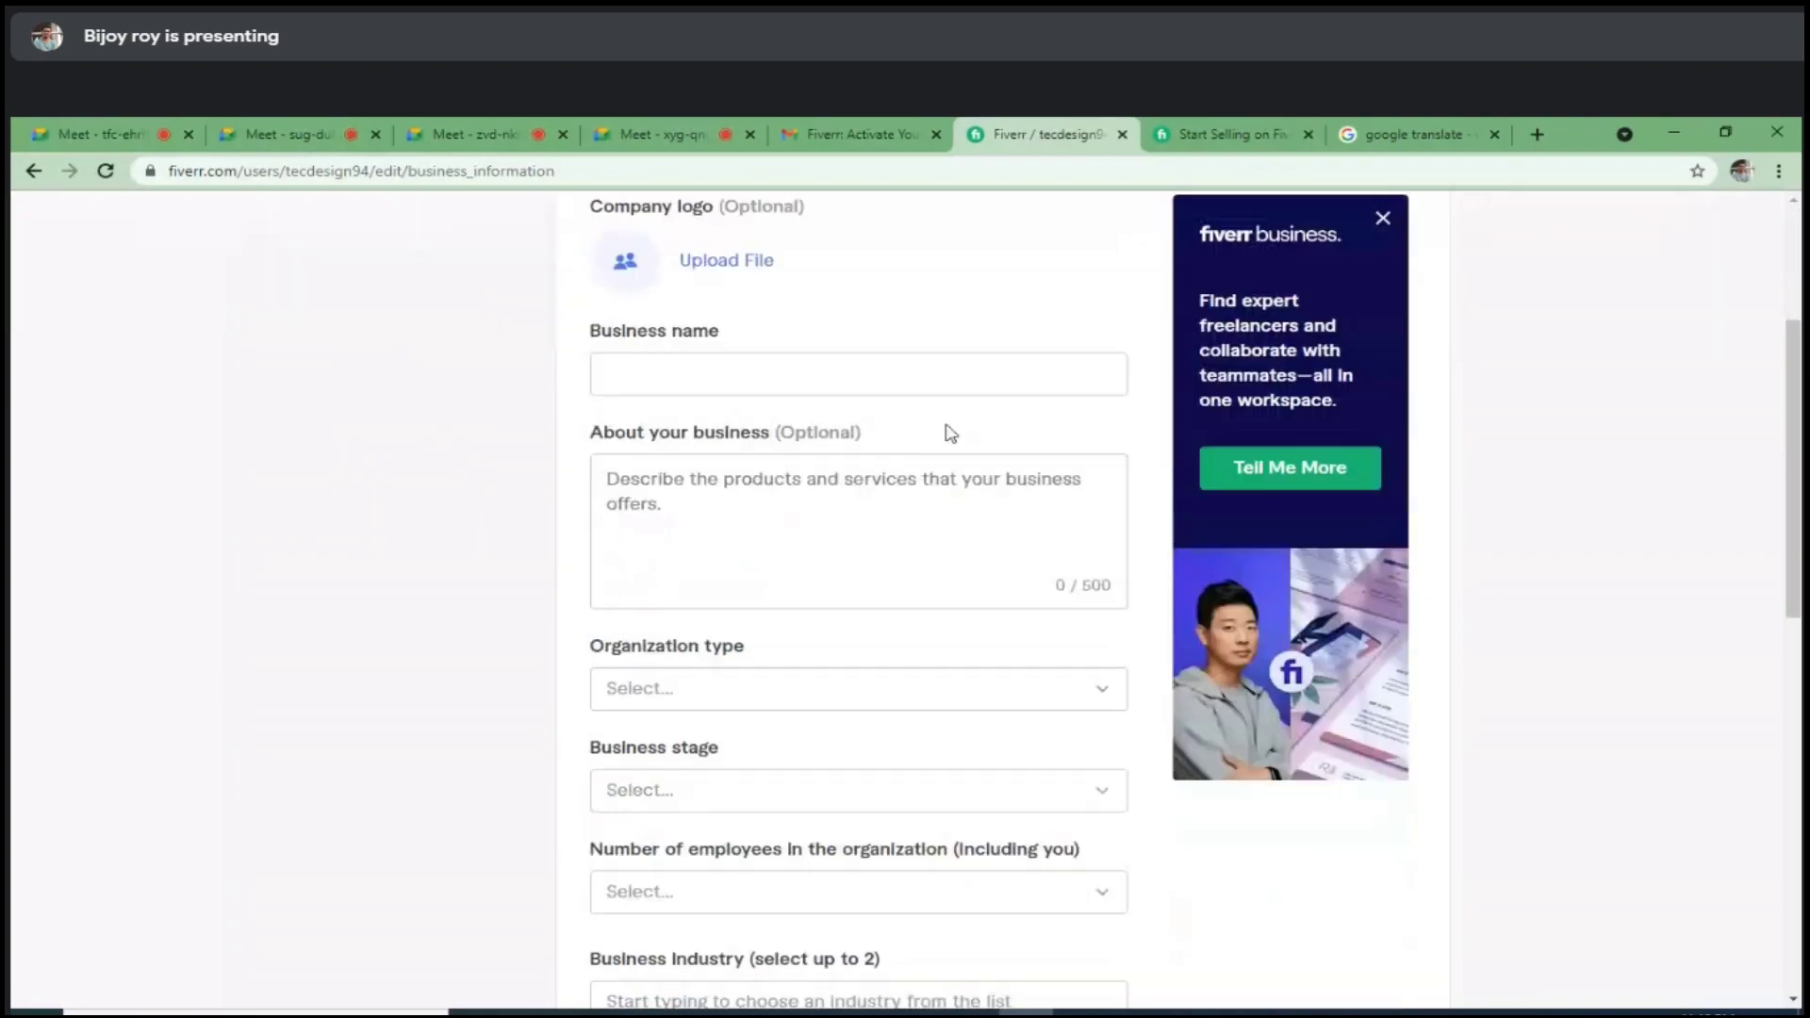
{"action": "scroll", "coordinate": [858, 571], "scroll_direction": "up", "scroll_amount": 4}
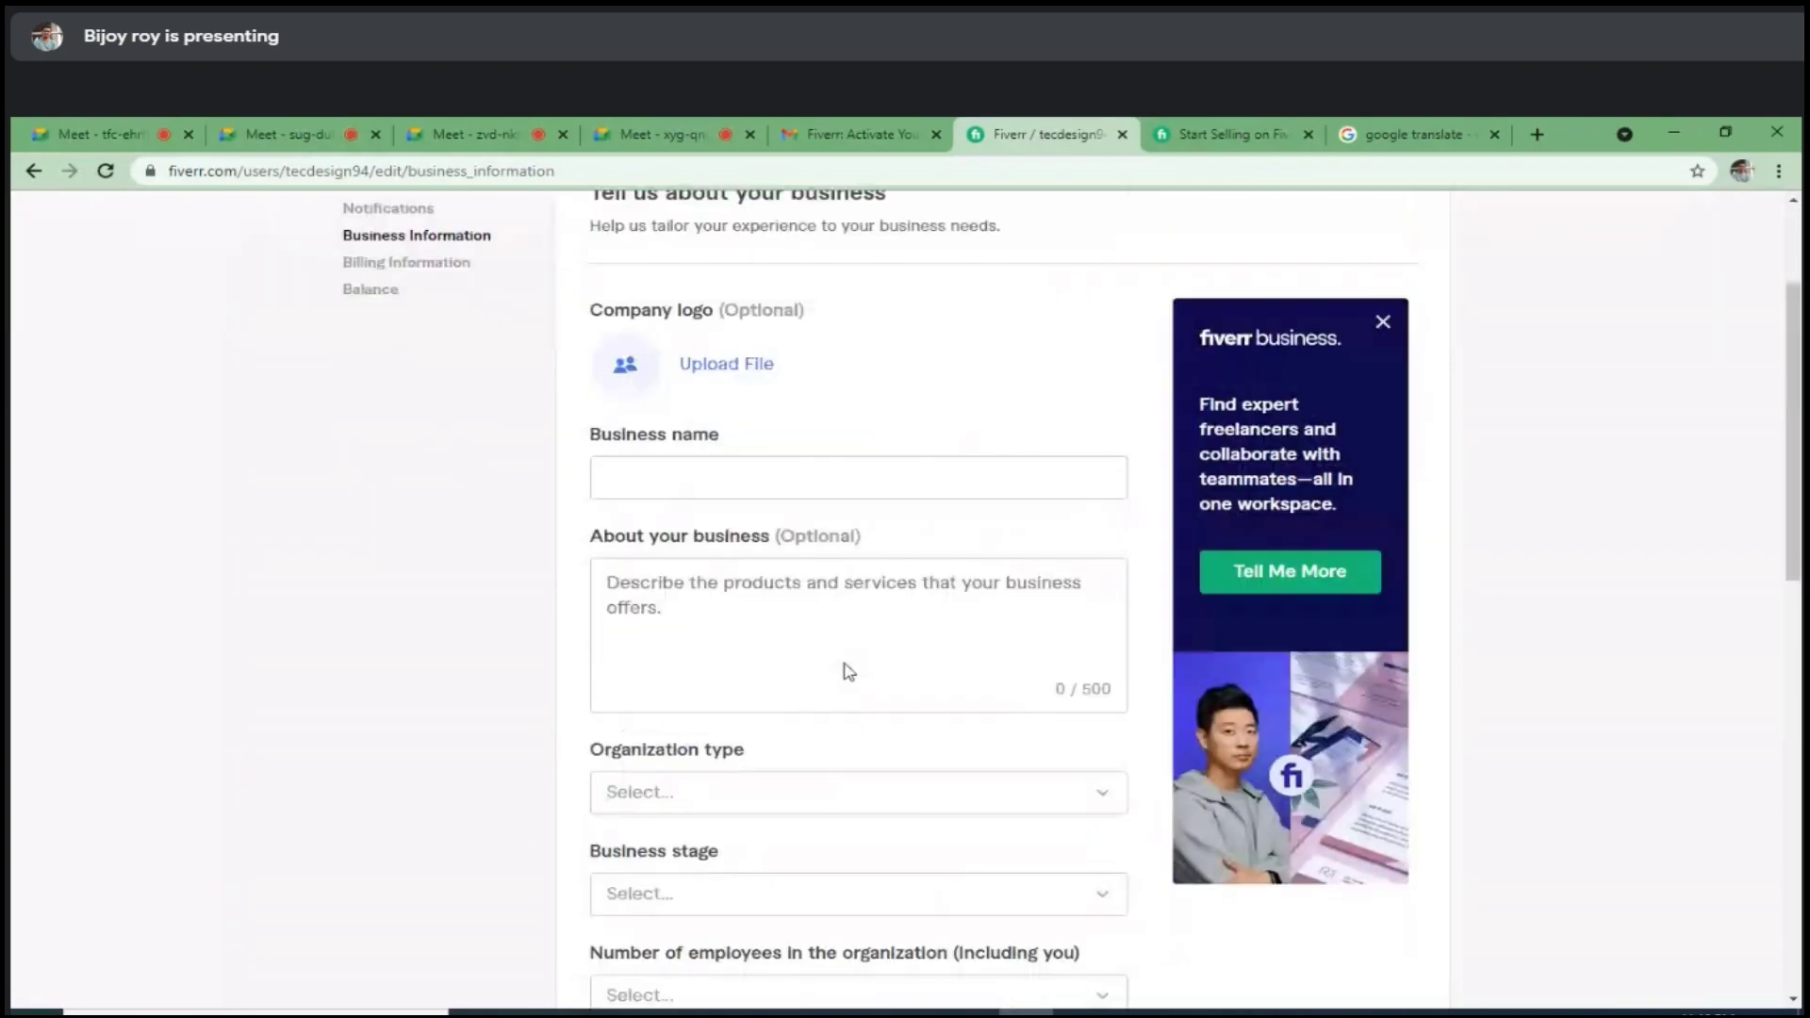
{"action": "scroll", "coordinate": [847, 671], "scroll_direction": "up", "scroll_amount": 2}
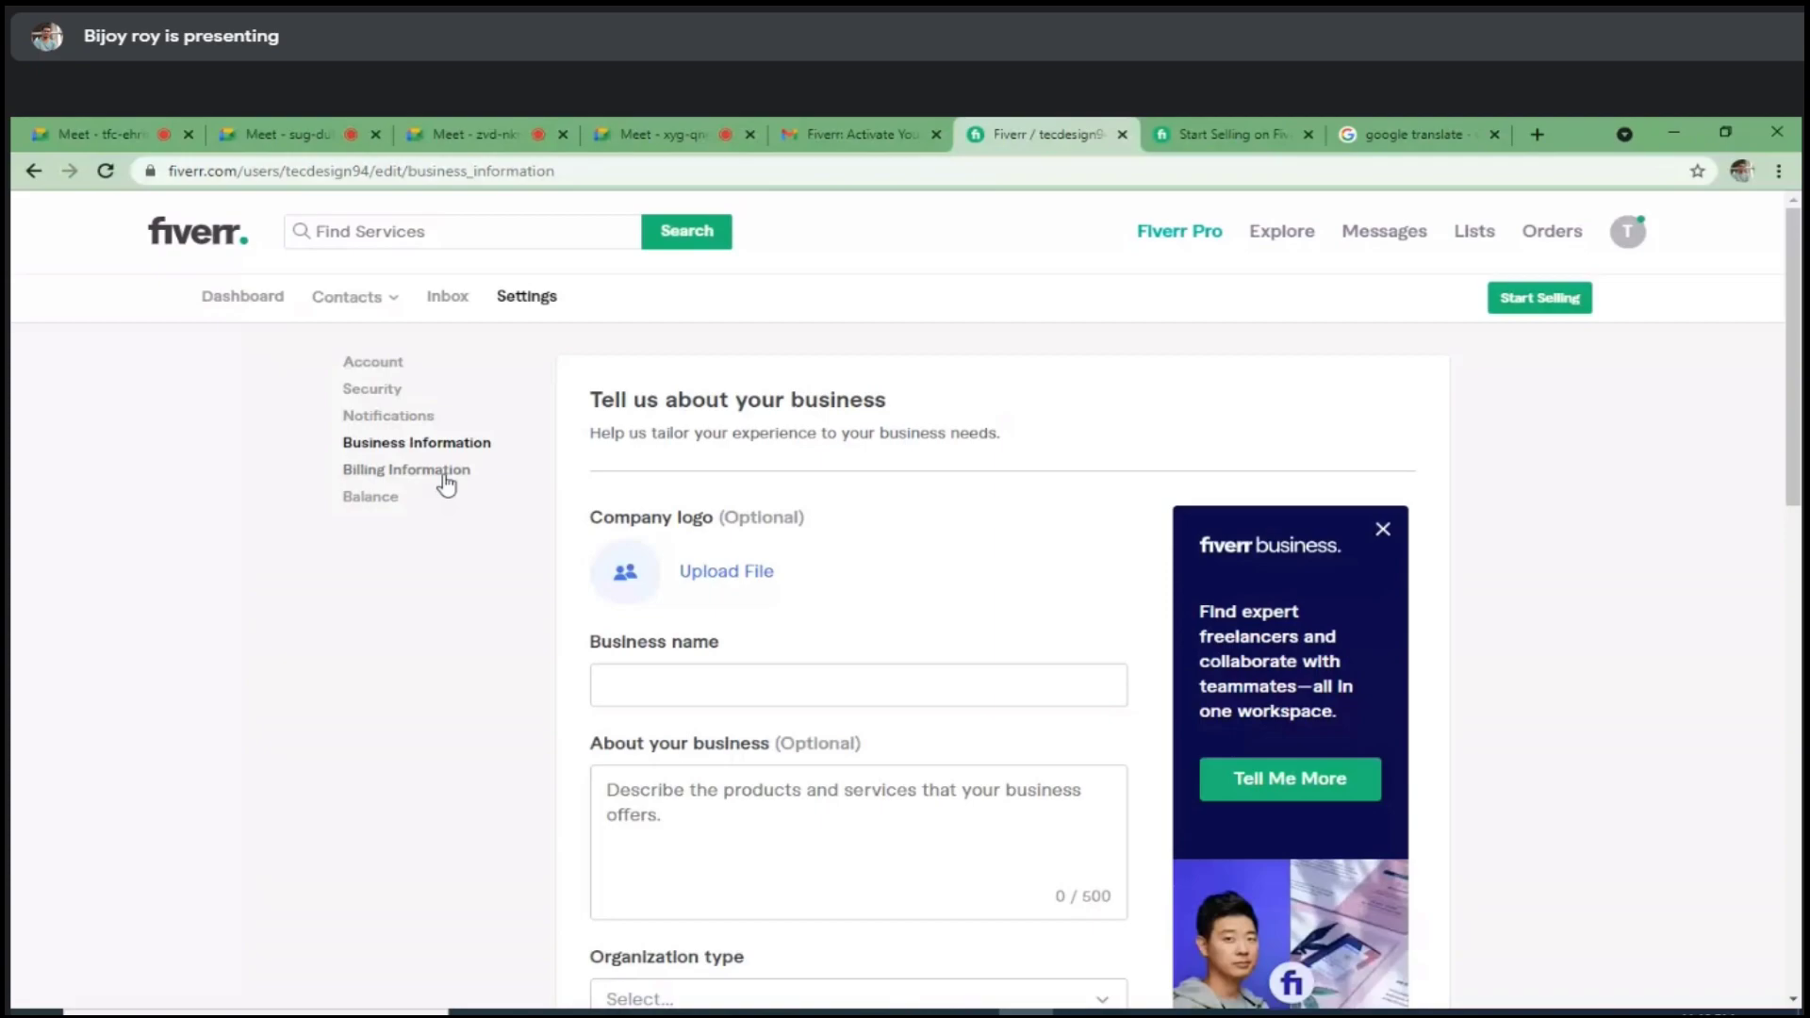
Step: Open the Billing Information settings and review the address, VAT and invoice fields
{"action": "left_click", "coordinate": [445, 479]}
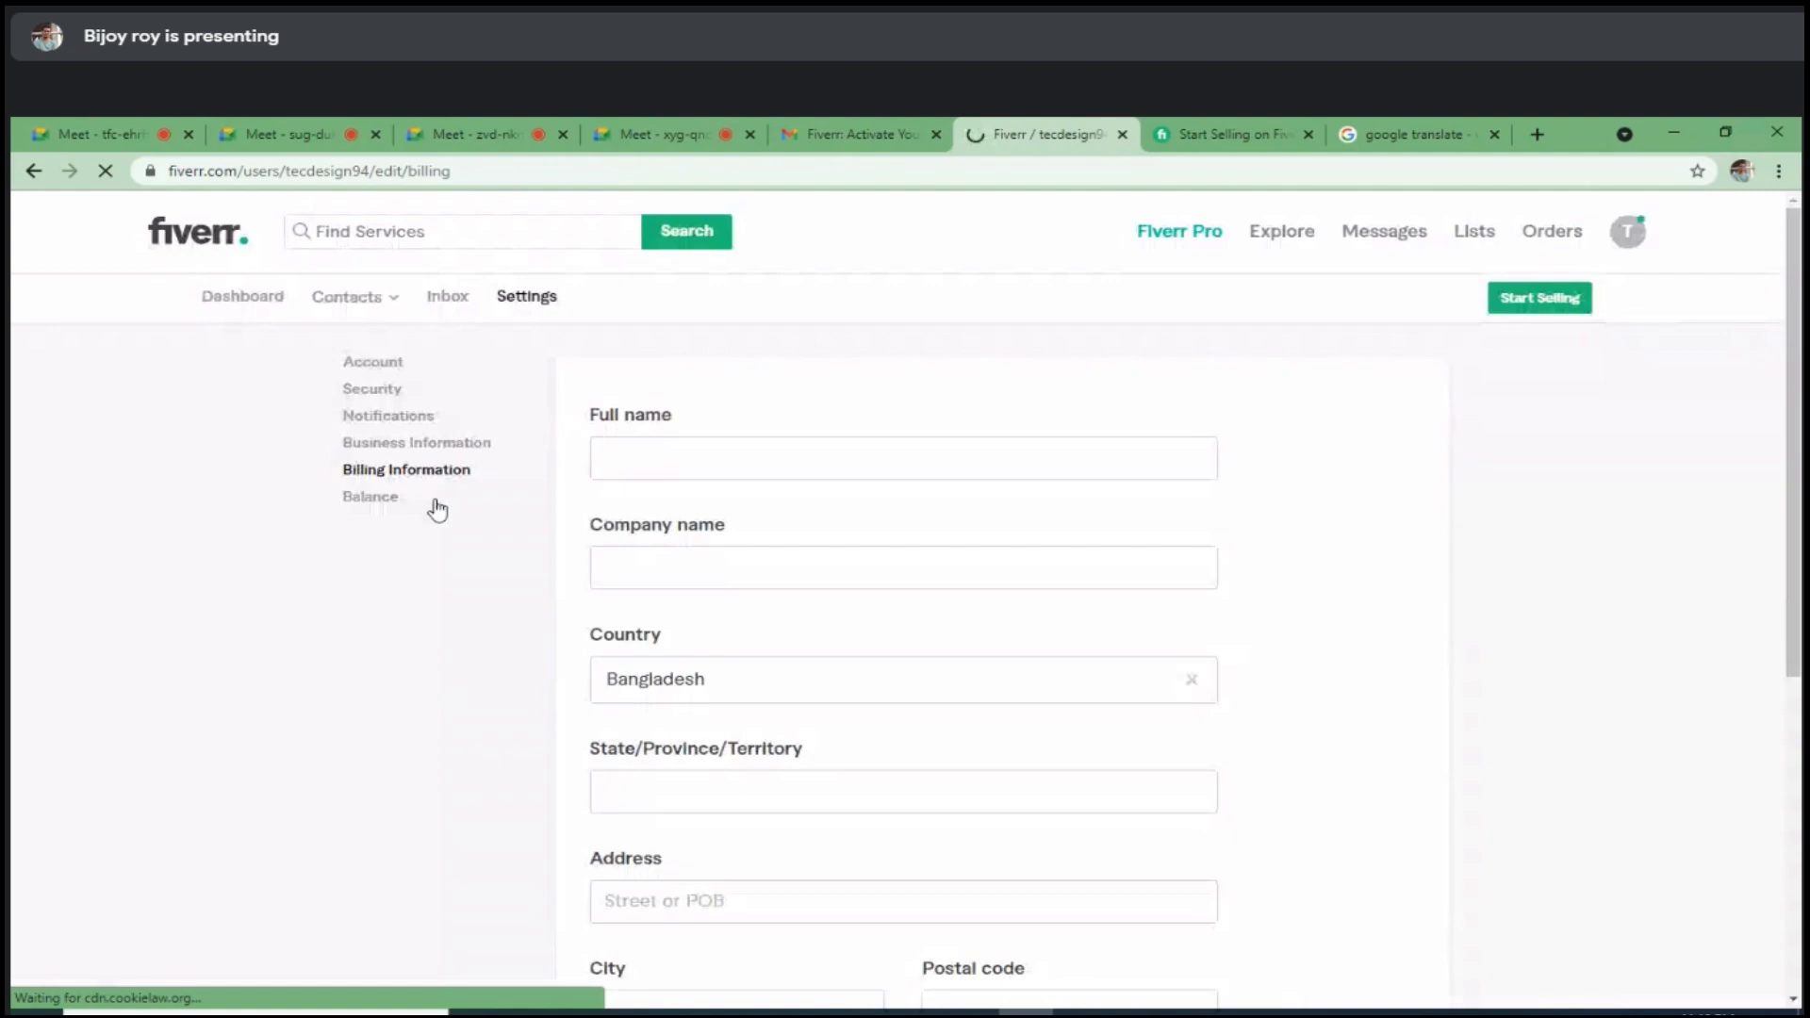
{"action": "scroll", "coordinate": [750, 620], "scroll_direction": "down", "scroll_amount": 6}
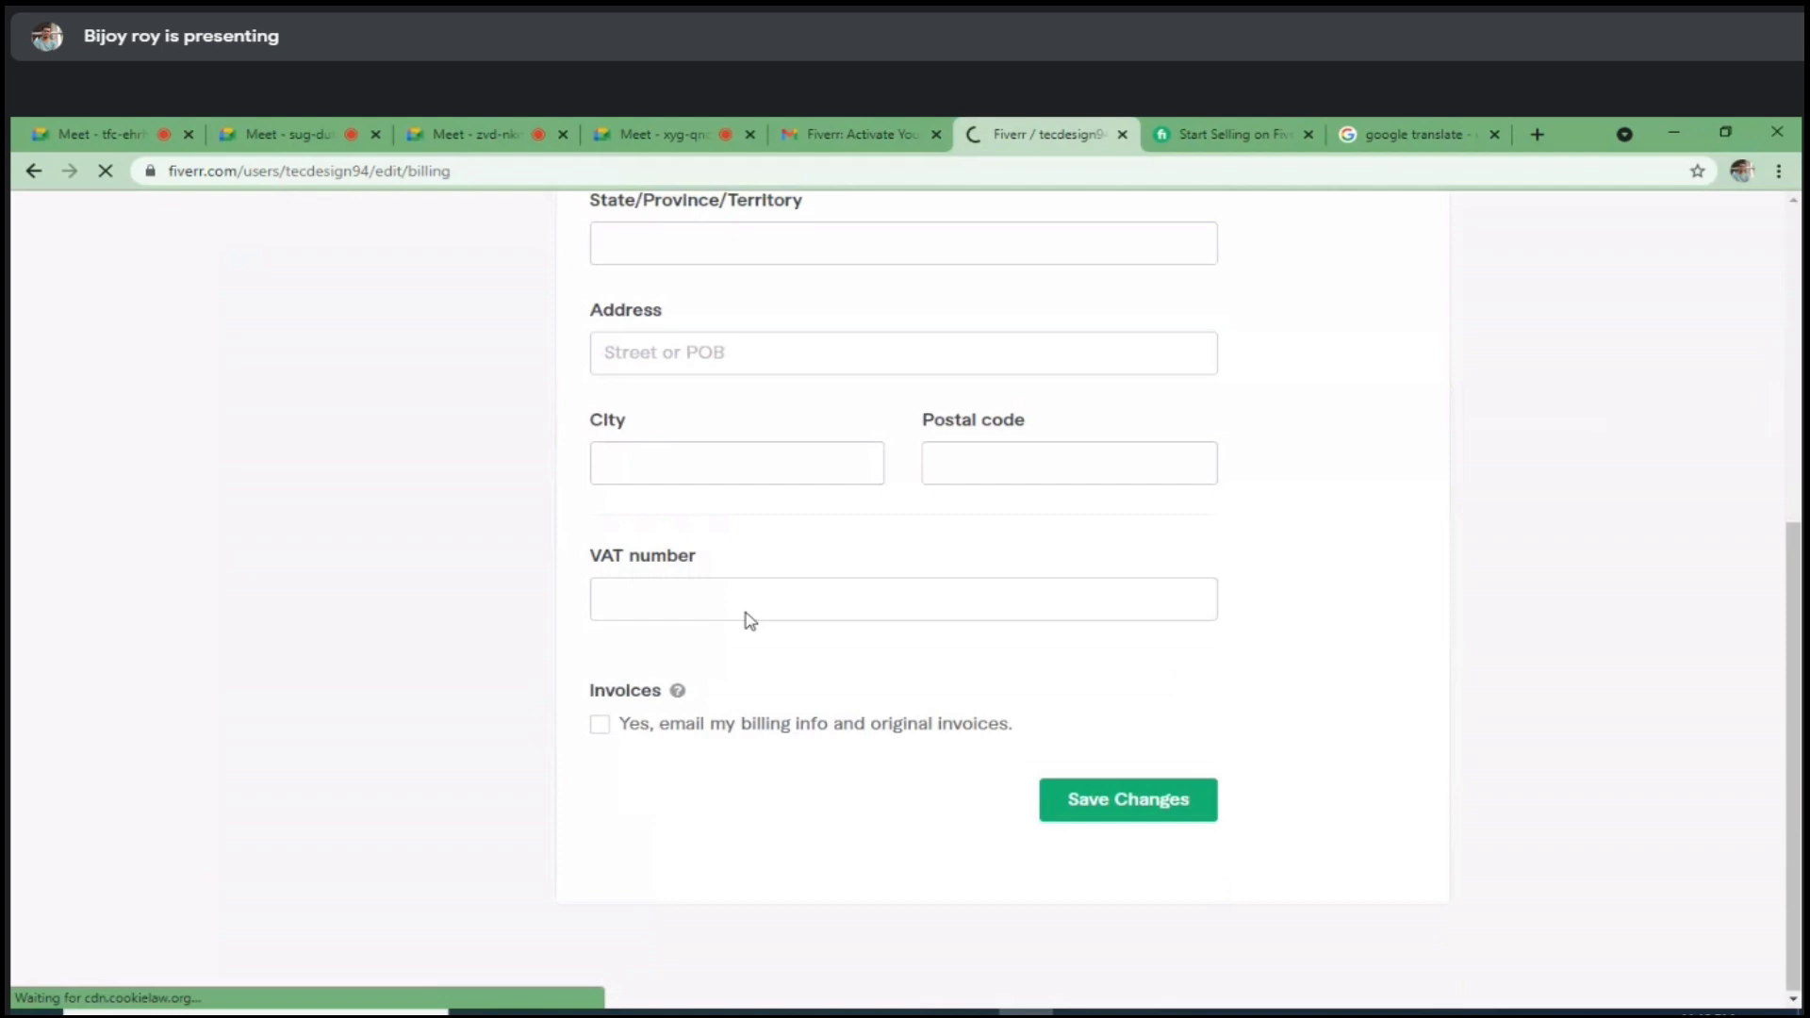
{"action": "scroll", "coordinate": [566, 546], "scroll_direction": "up", "scroll_amount": 6}
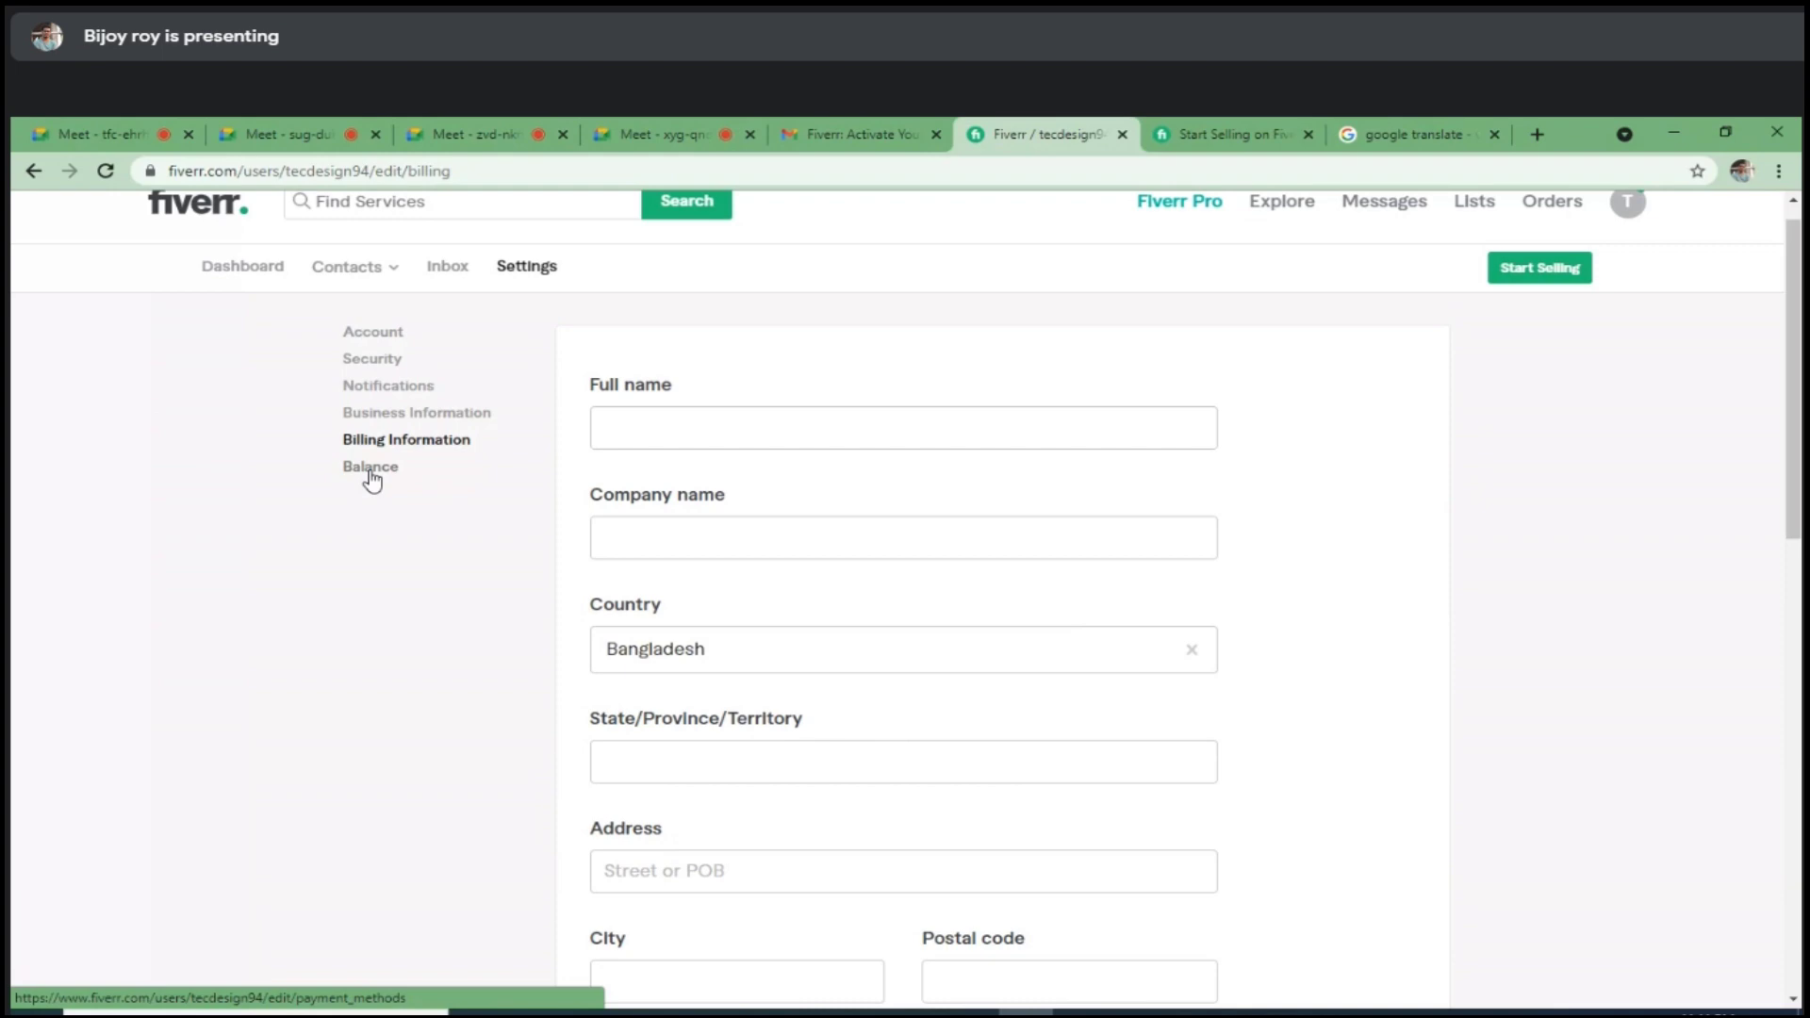
Step: View the account's Balance settings and go to the account's profile page
{"action": "left_click", "coordinate": [372, 477]}
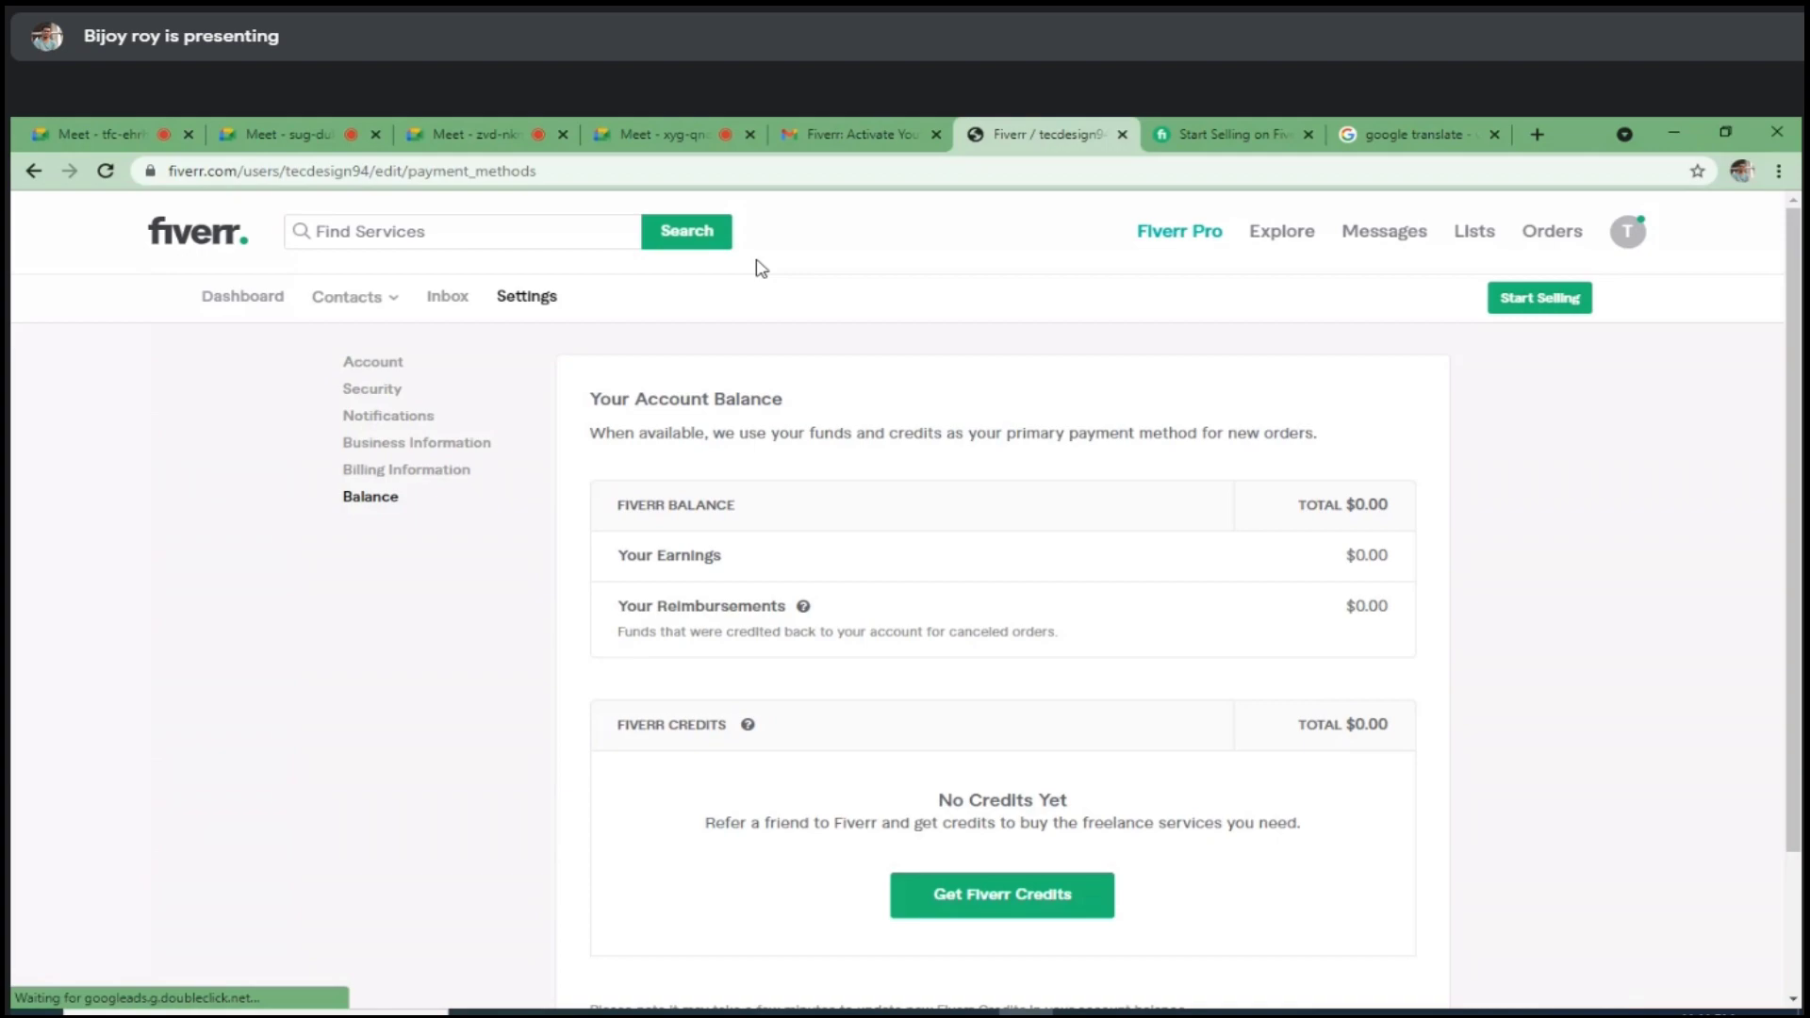
{"action": "left_click", "coordinate": [1629, 234]}
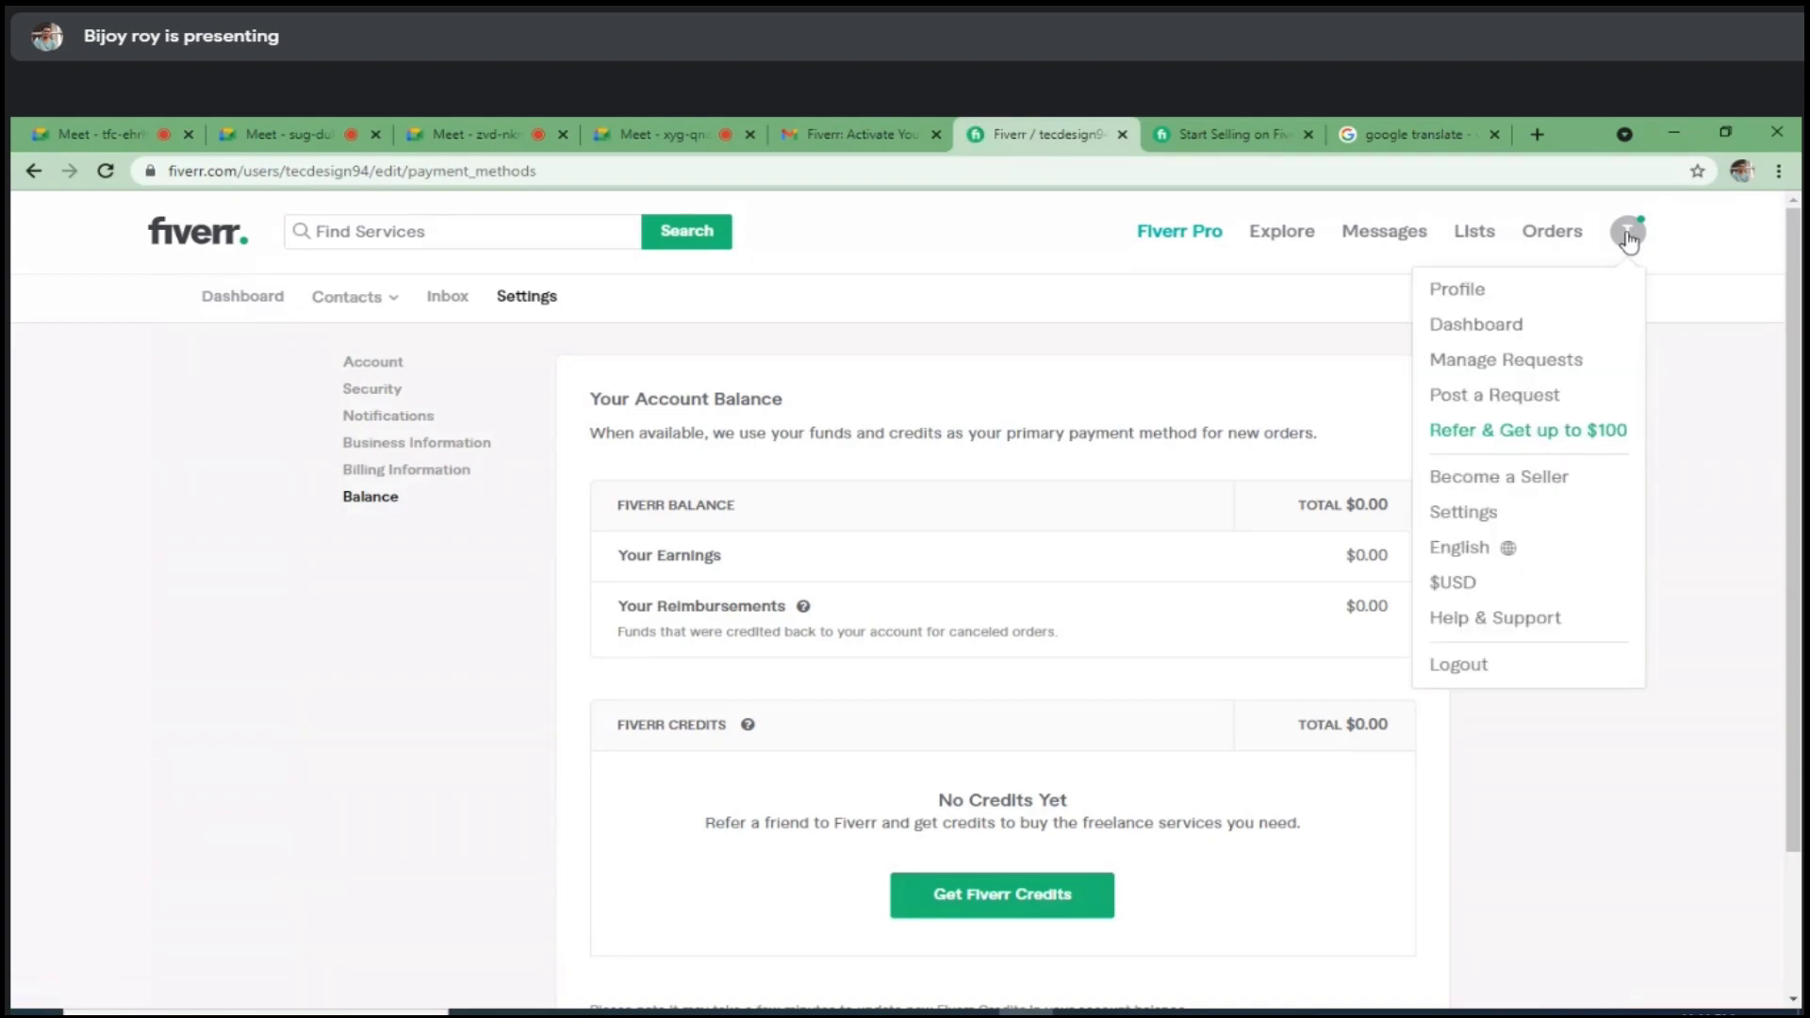
{"action": "left_click", "coordinate": [1477, 290]}
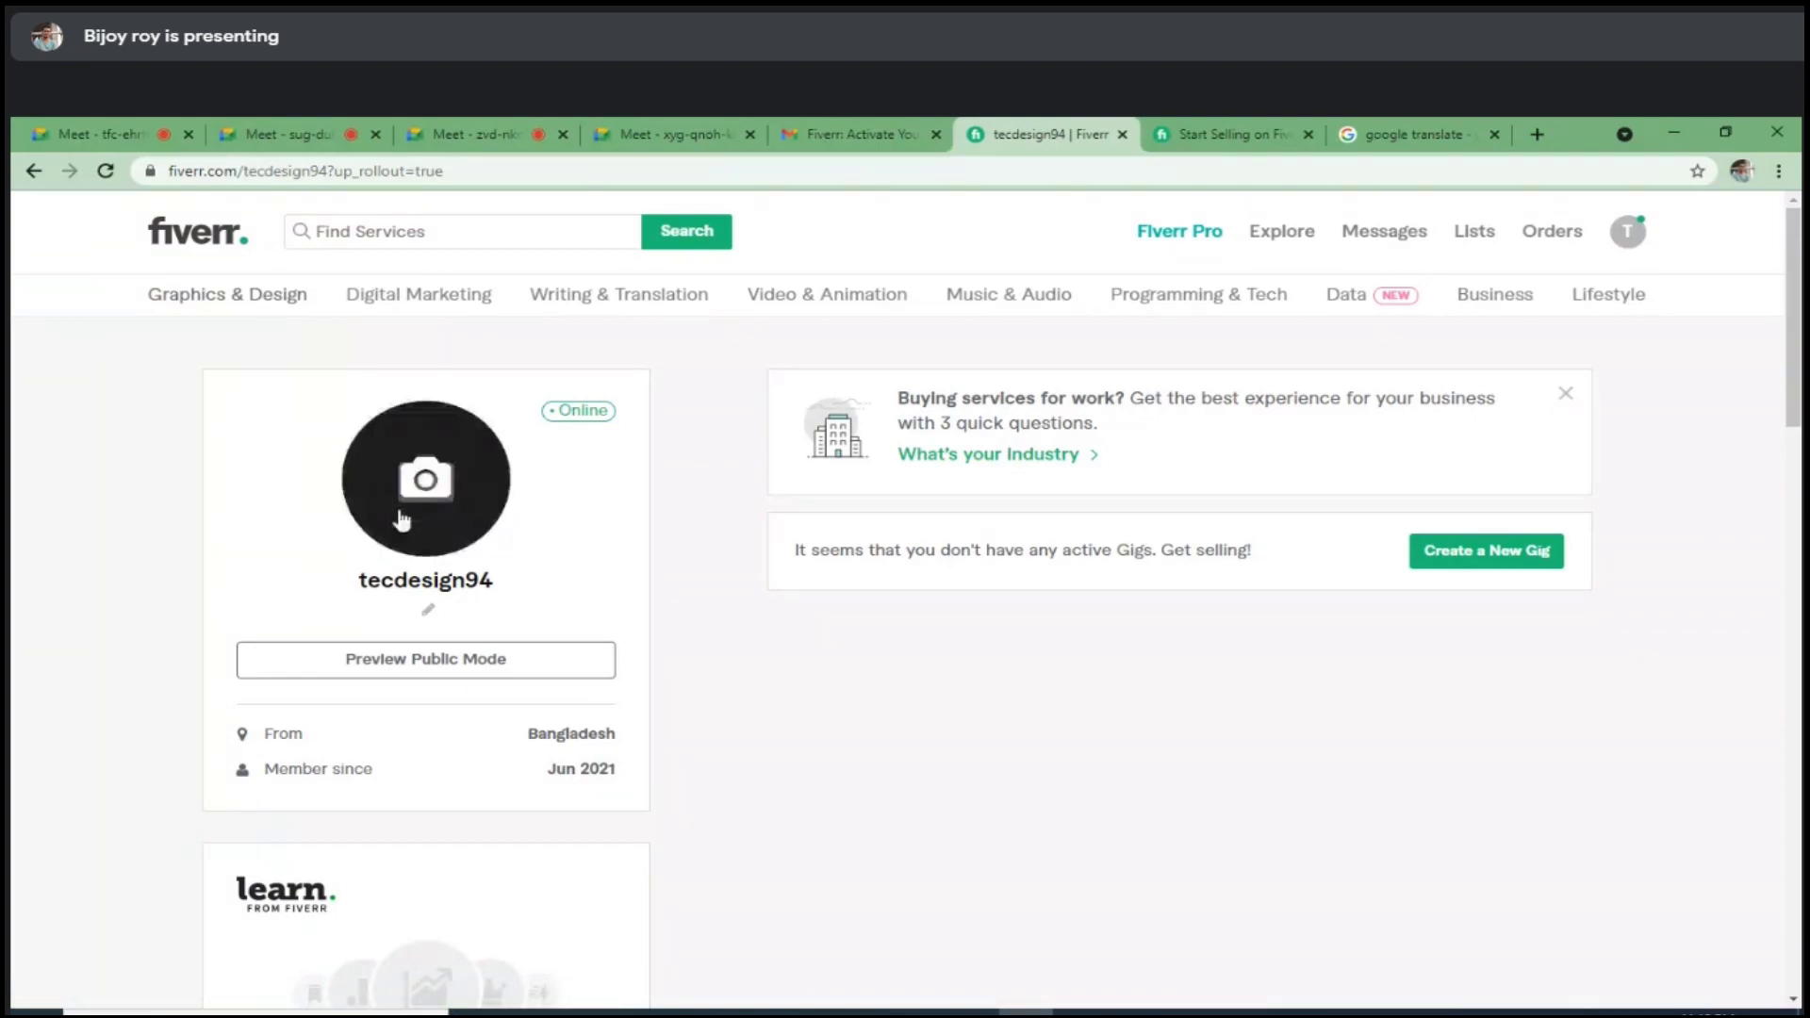
{"action": "left_click", "coordinate": [669, 134]}
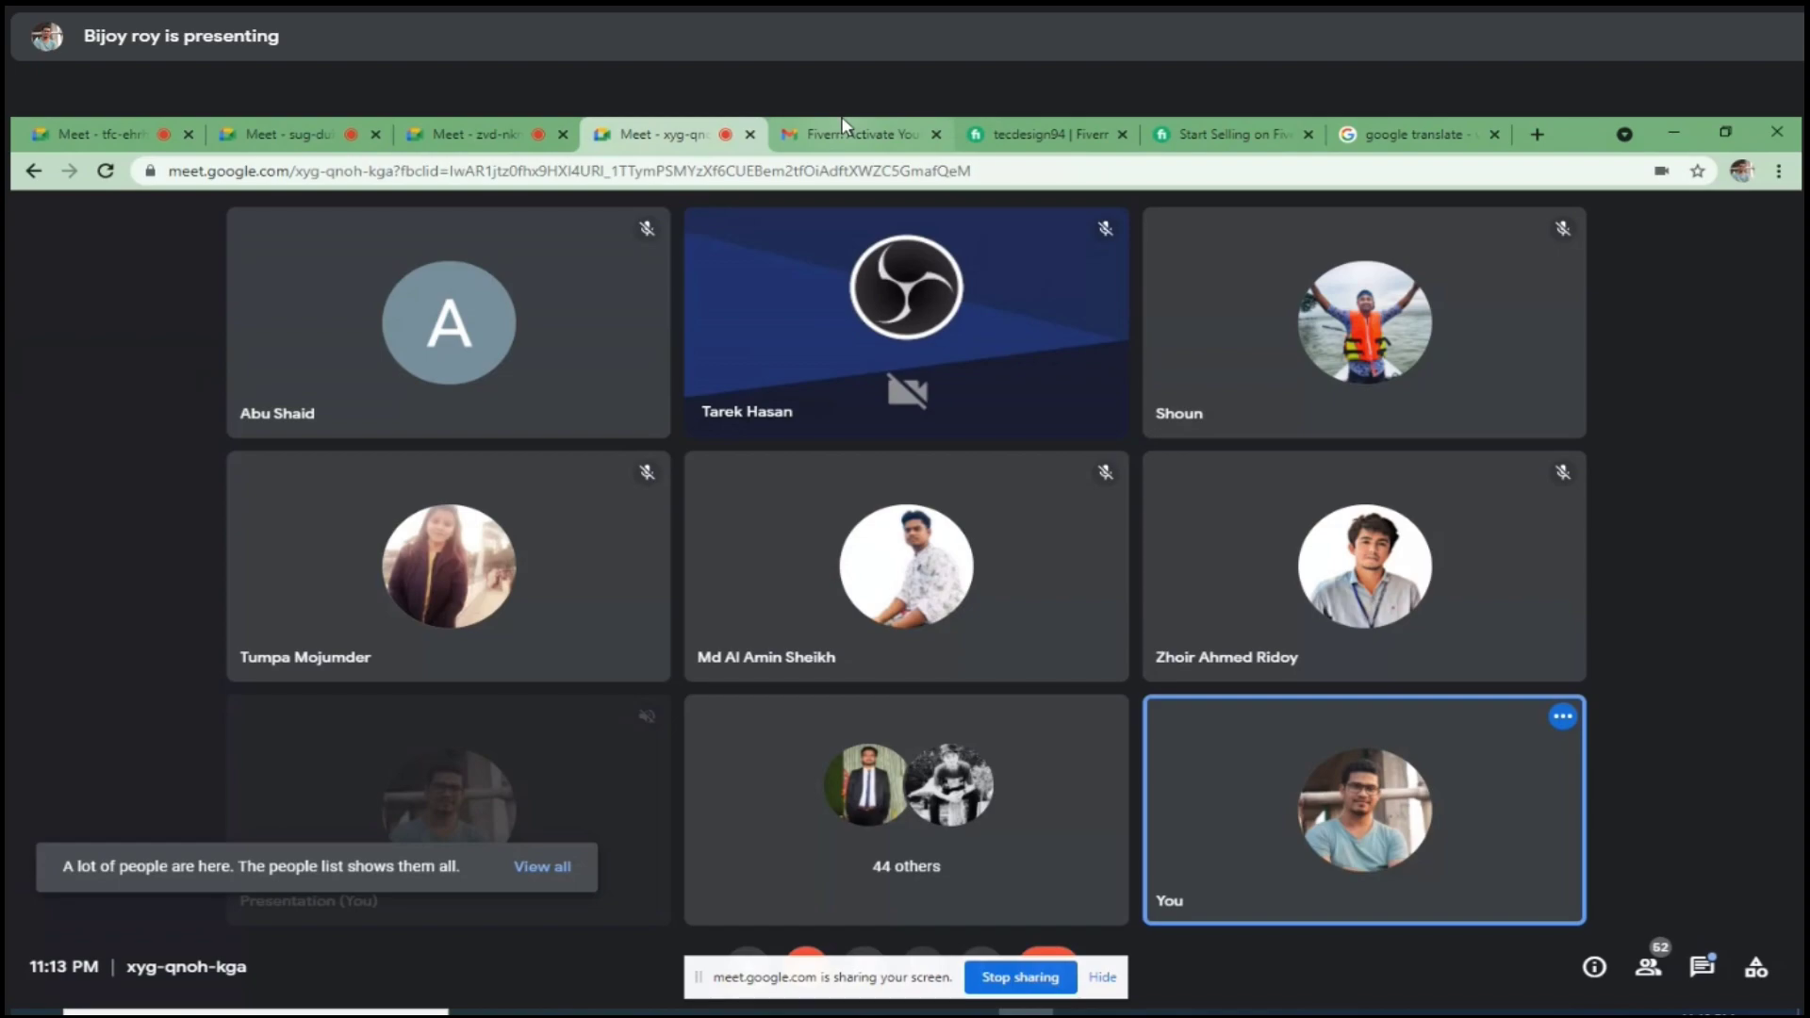
{"action": "left_click", "coordinate": [1037, 134]}
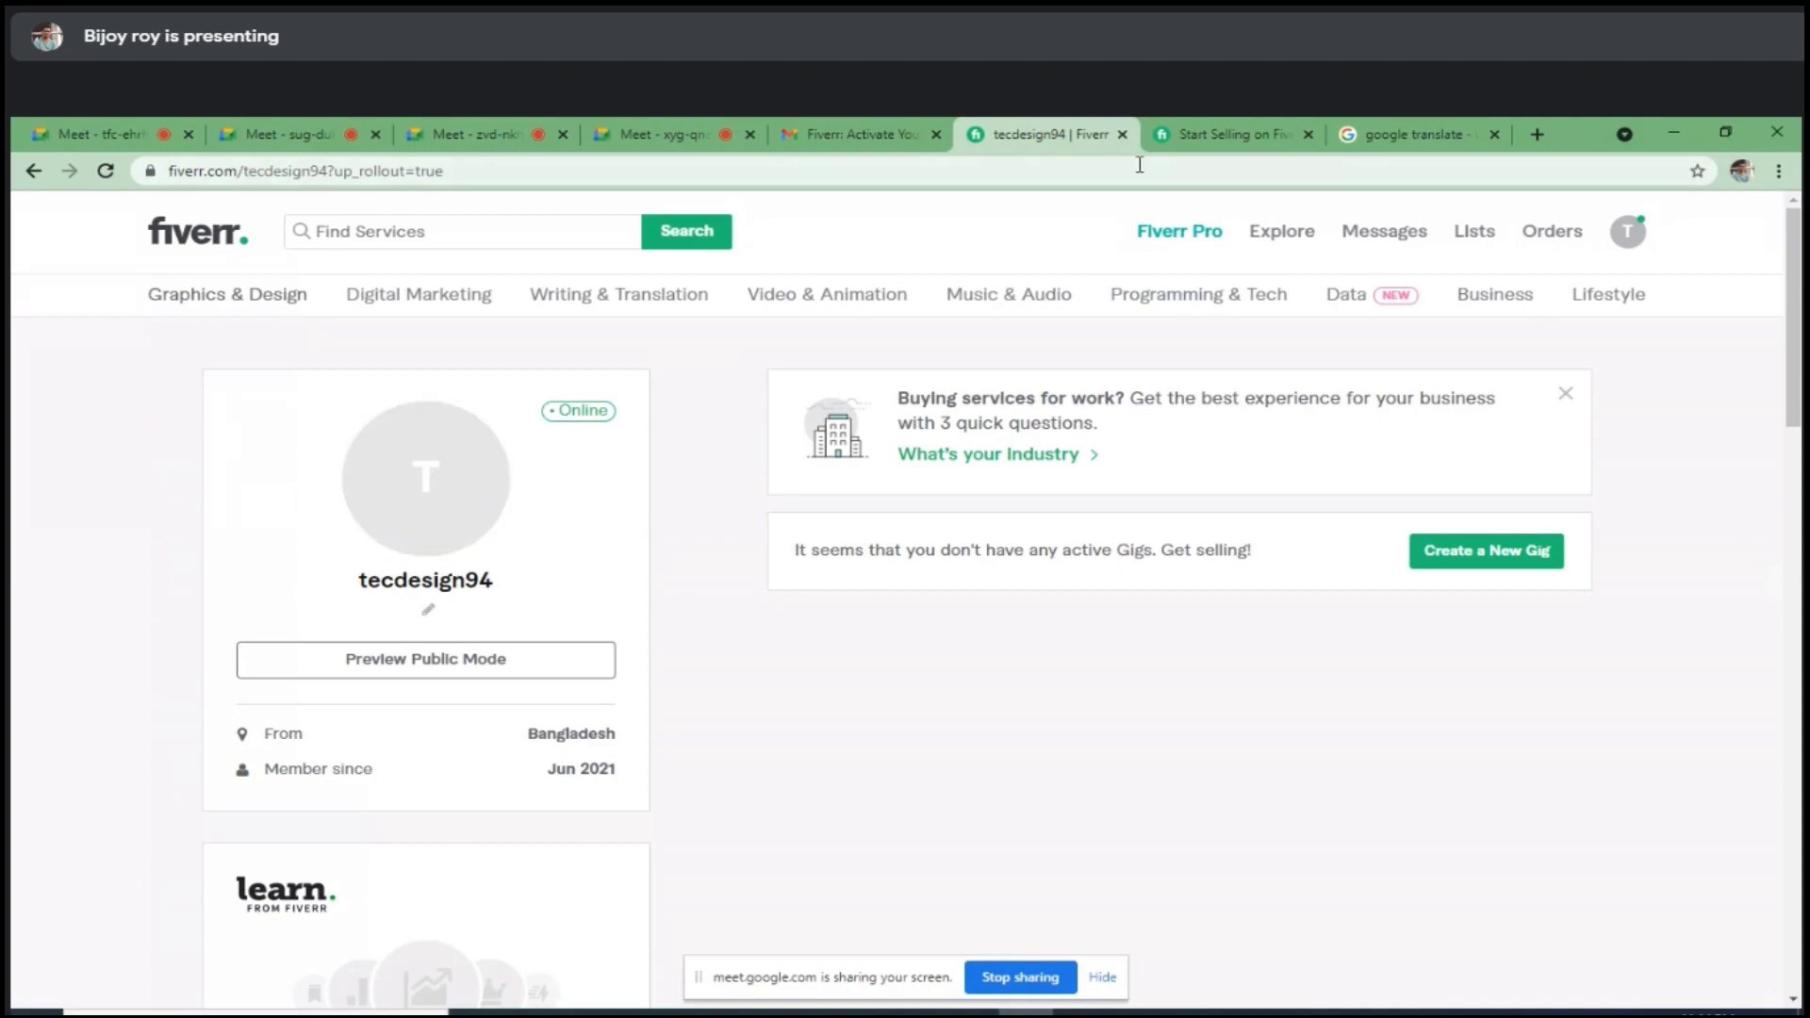
Step: Search Google for "fiverr profile picture size" in a new tab and look through the results
{"action": "key", "text": "ctrl+t"}
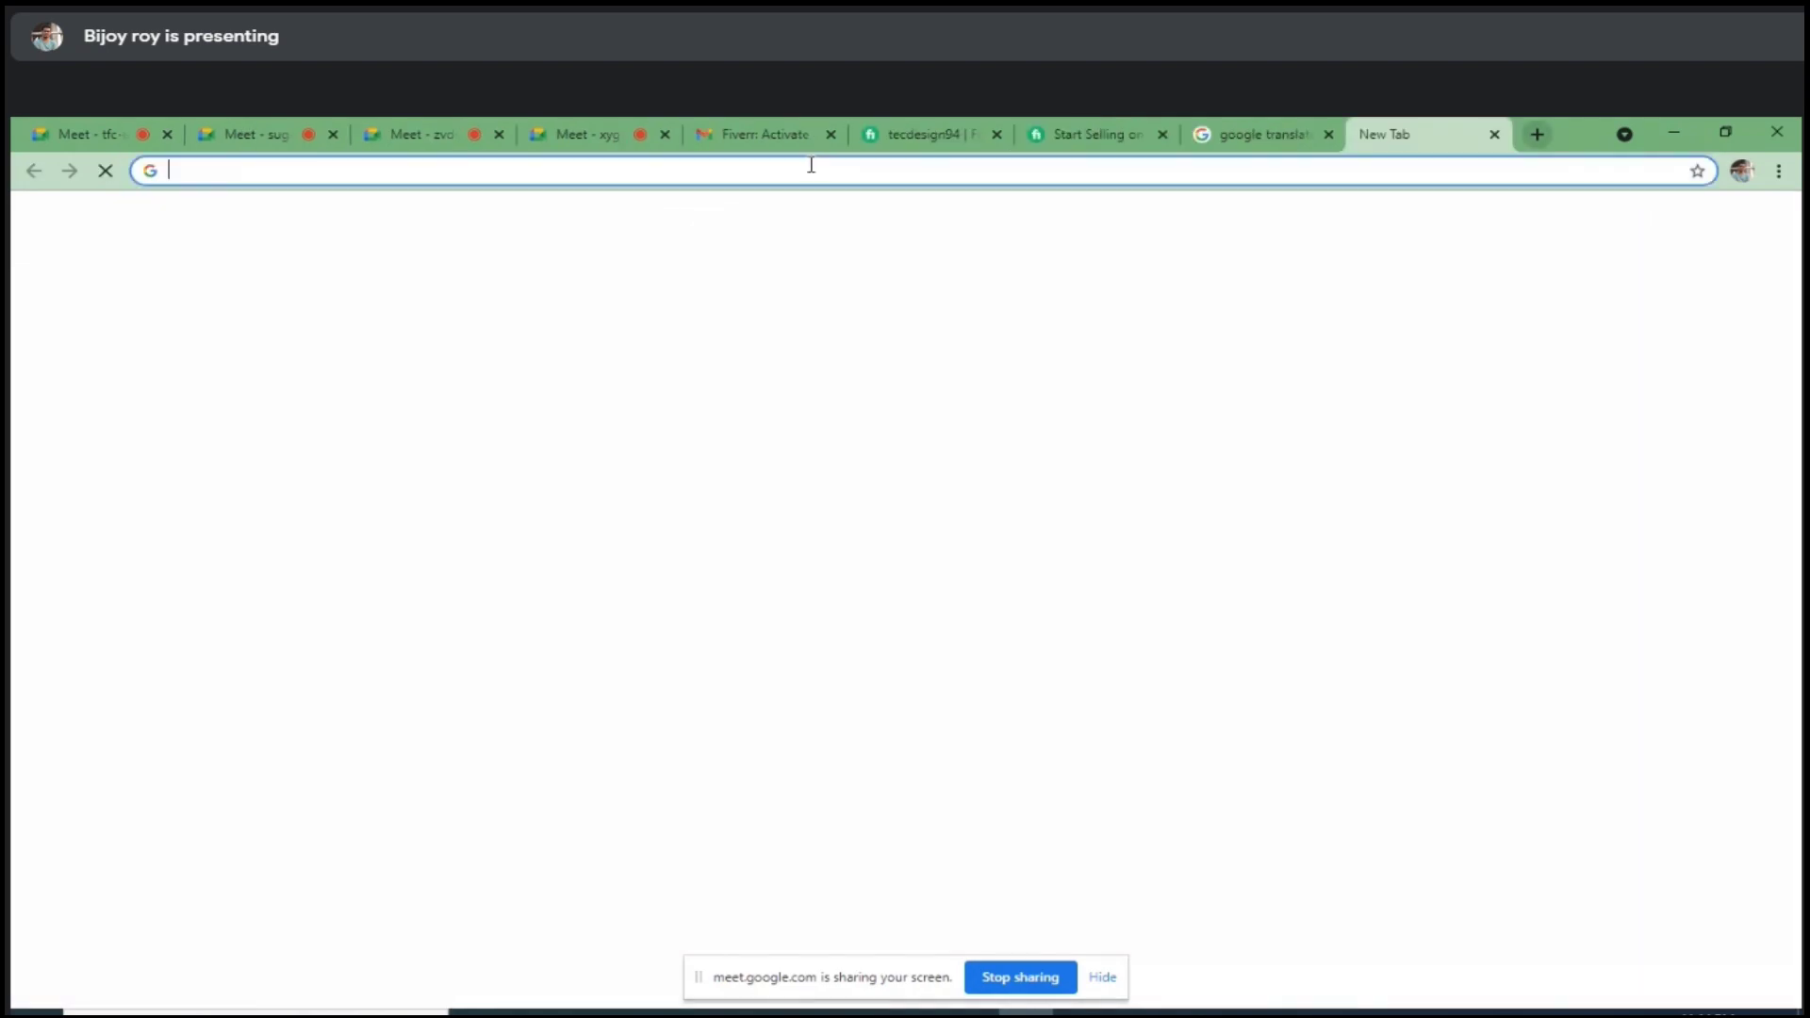
{"action": "left_click", "coordinate": [286, 170]}
{"action": "left_click", "coordinate": [281, 249]}
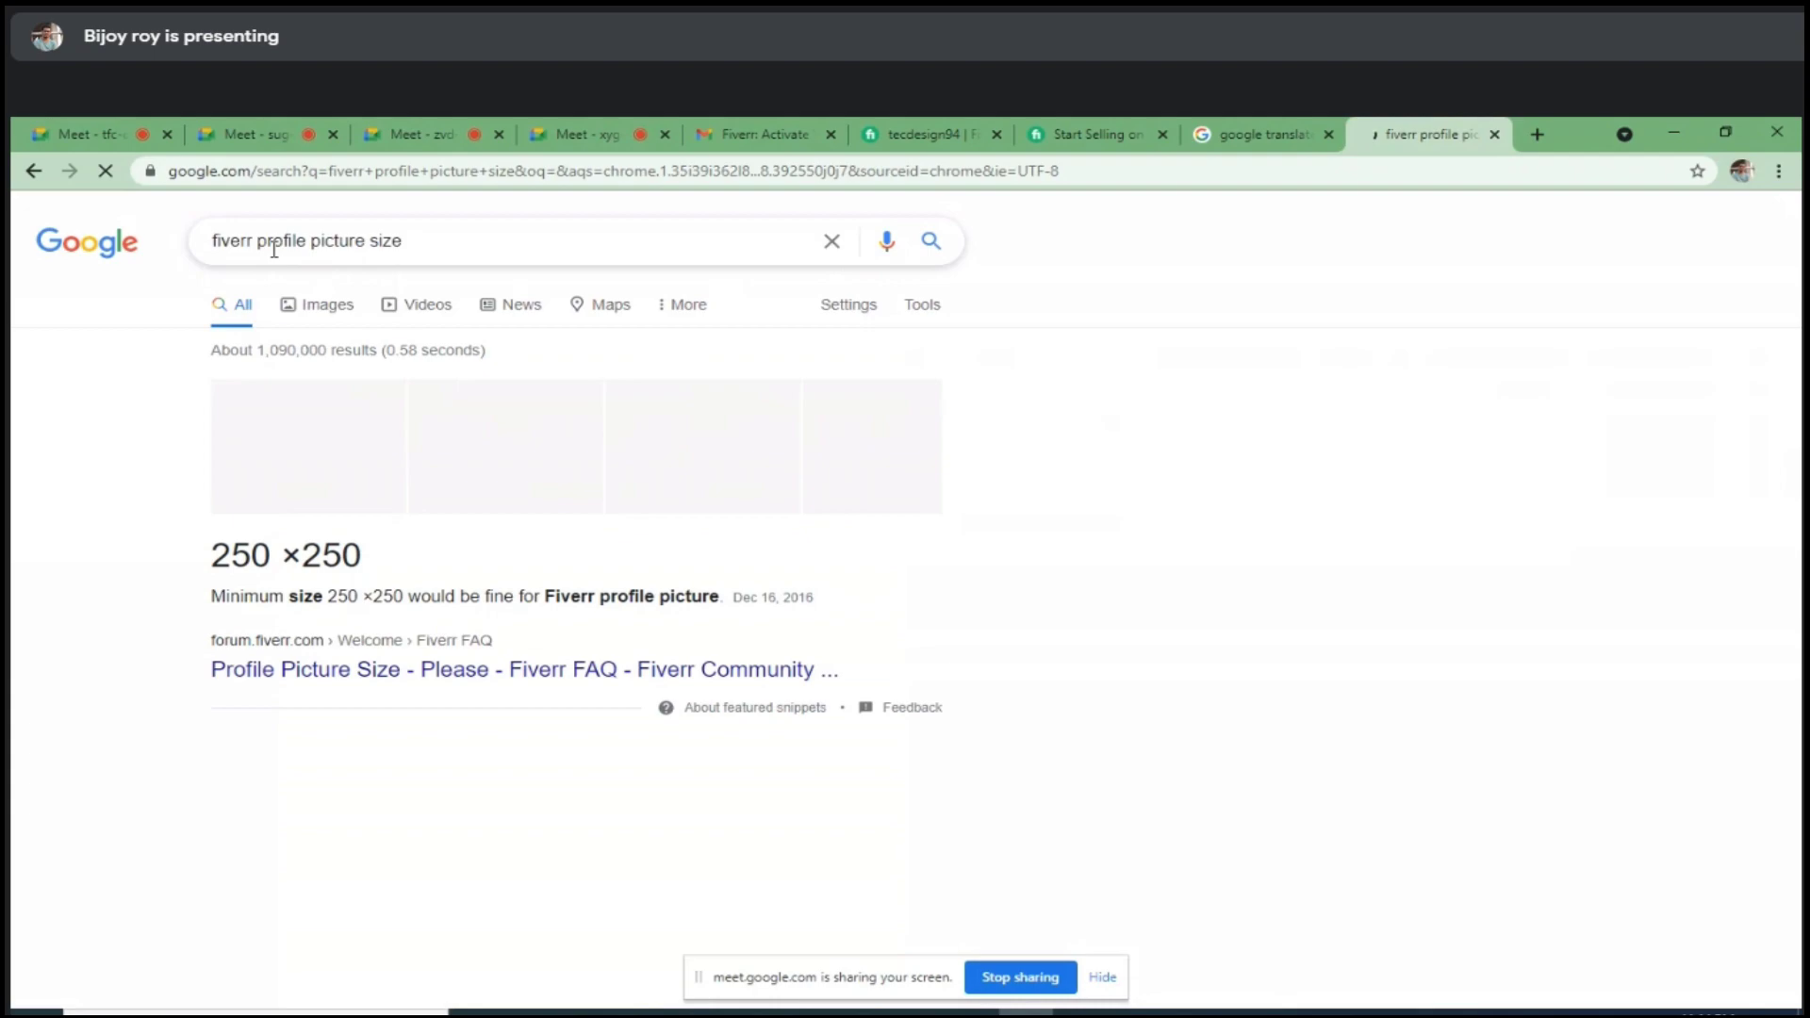
{"action": "scroll", "coordinate": [510, 582], "scroll_direction": "down", "scroll_amount": 5}
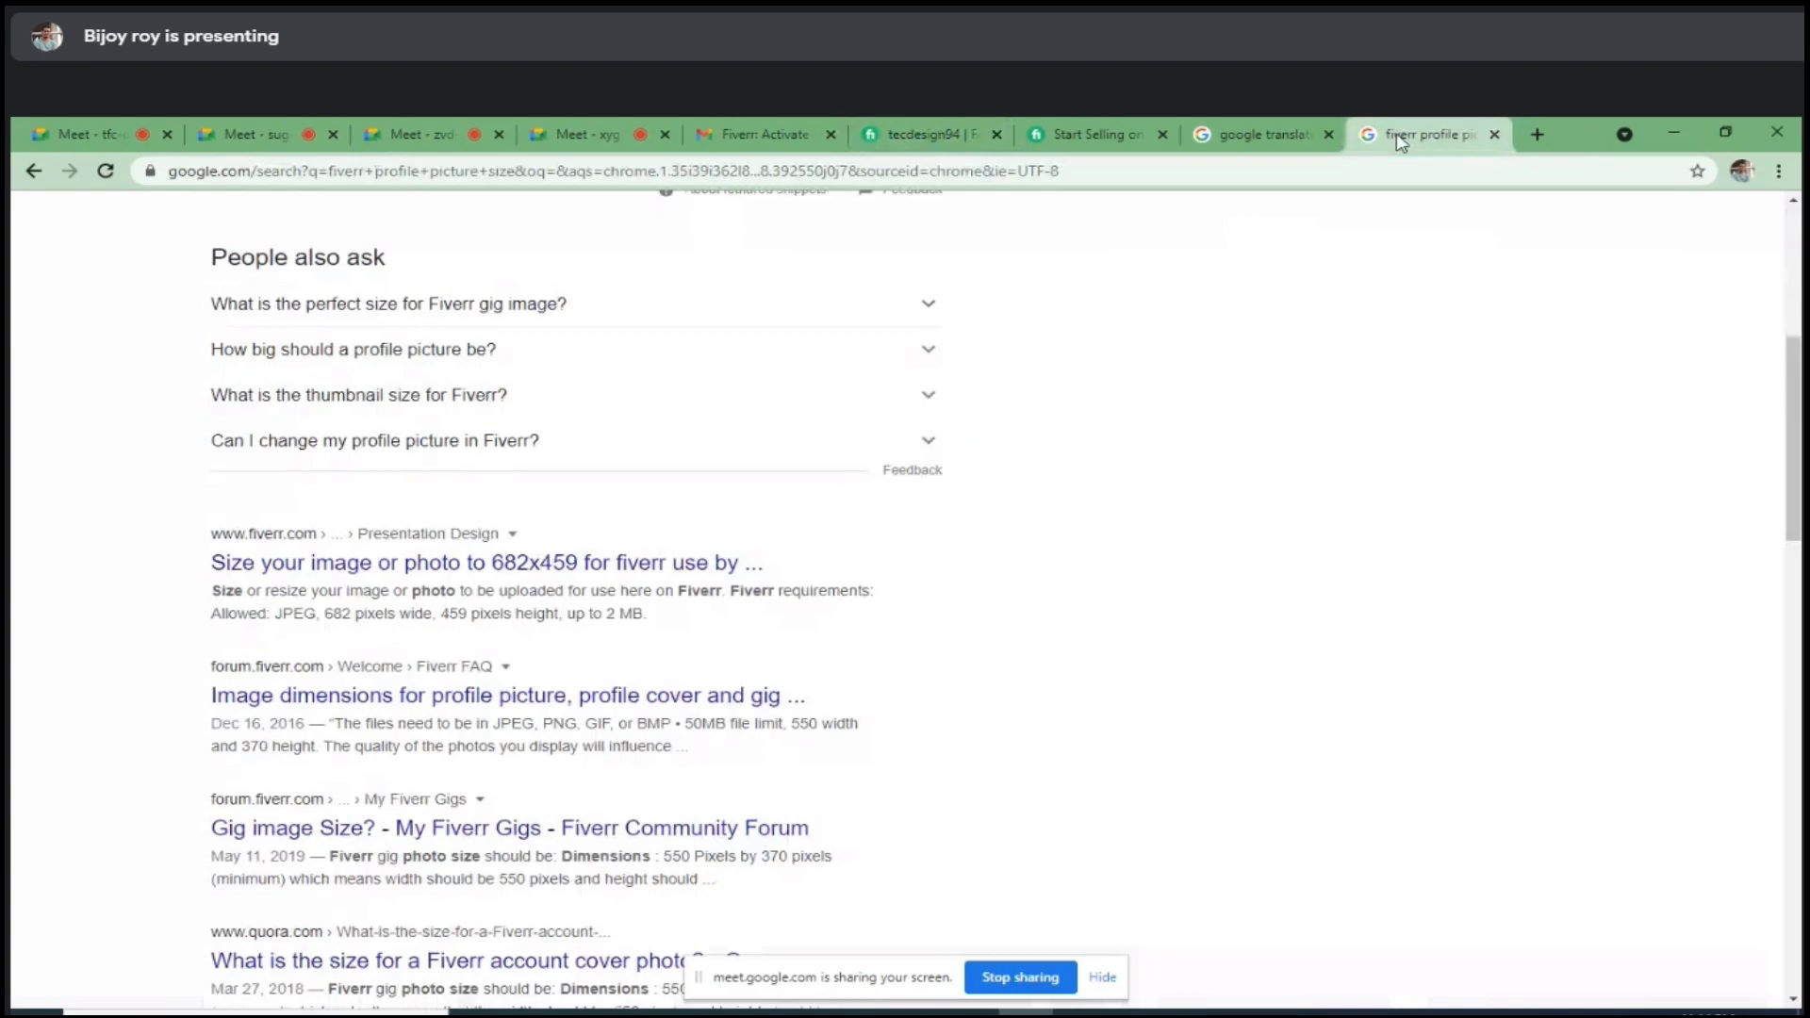
Step: Return to the Fiverr profile page and open the one-line story under the username for editing
{"action": "left_click", "coordinate": [924, 134]}
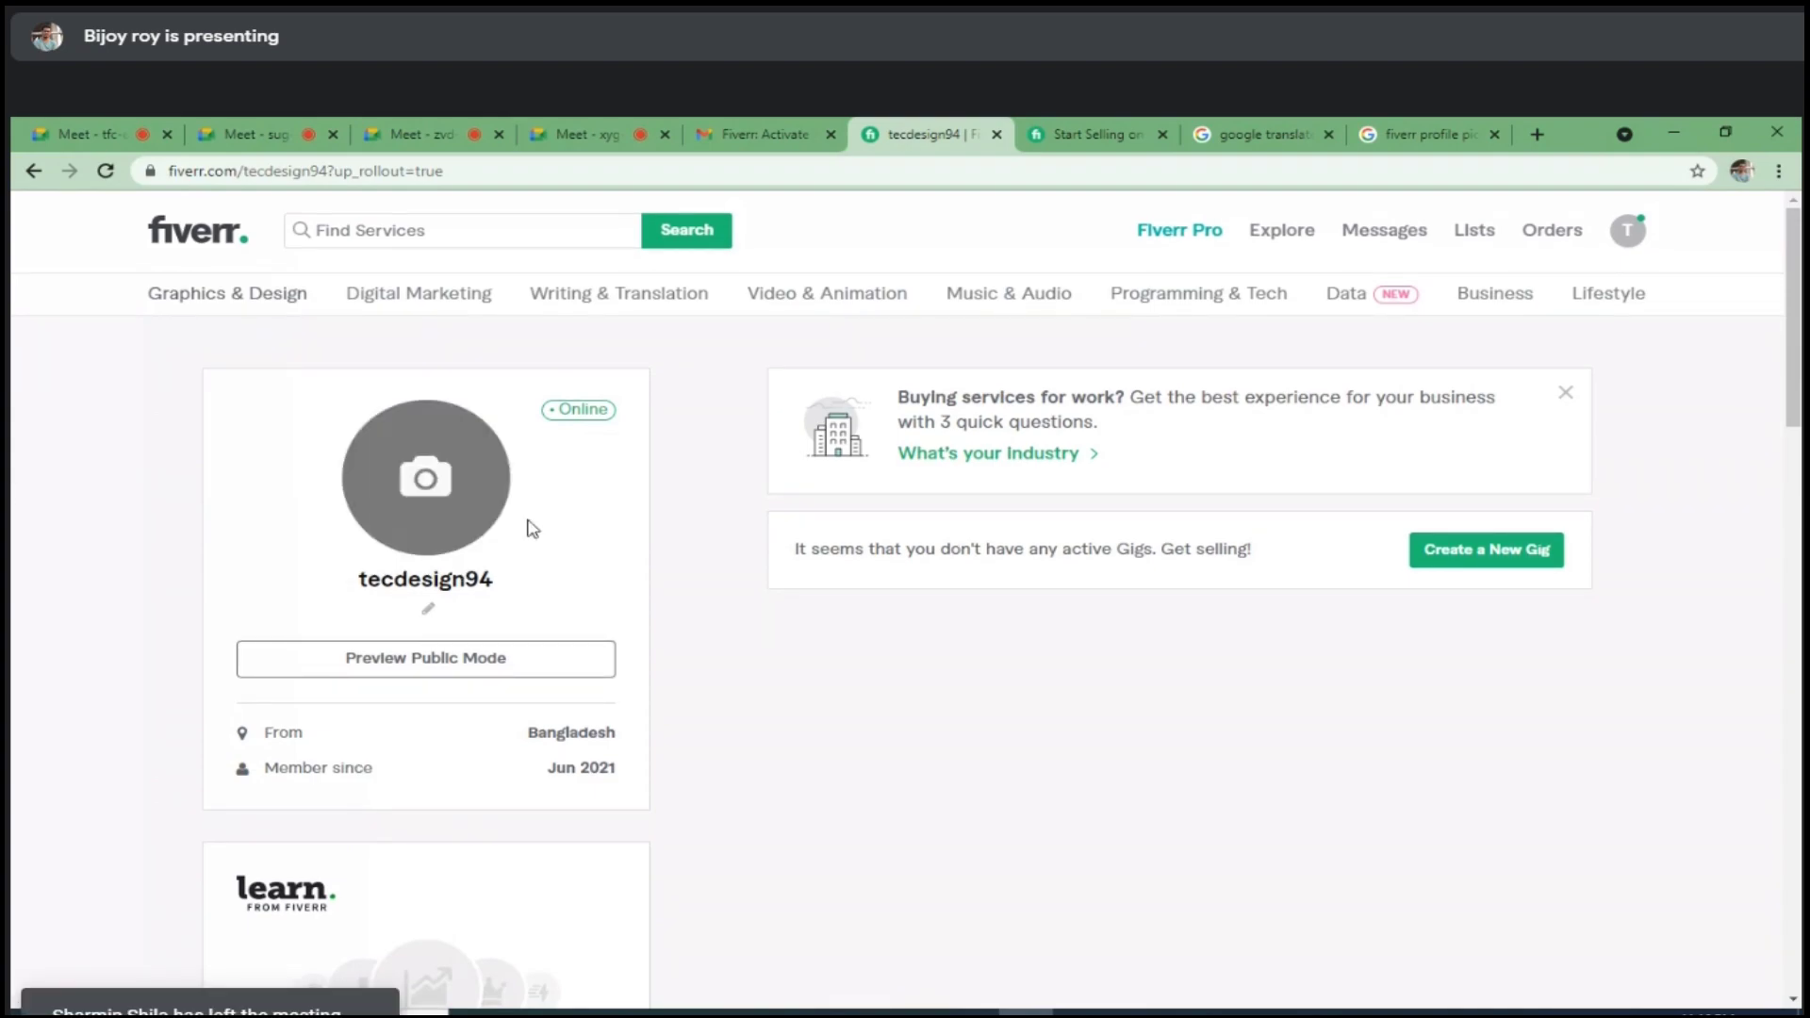
{"action": "scroll", "coordinate": [532, 528], "scroll_direction": "down", "scroll_amount": 4}
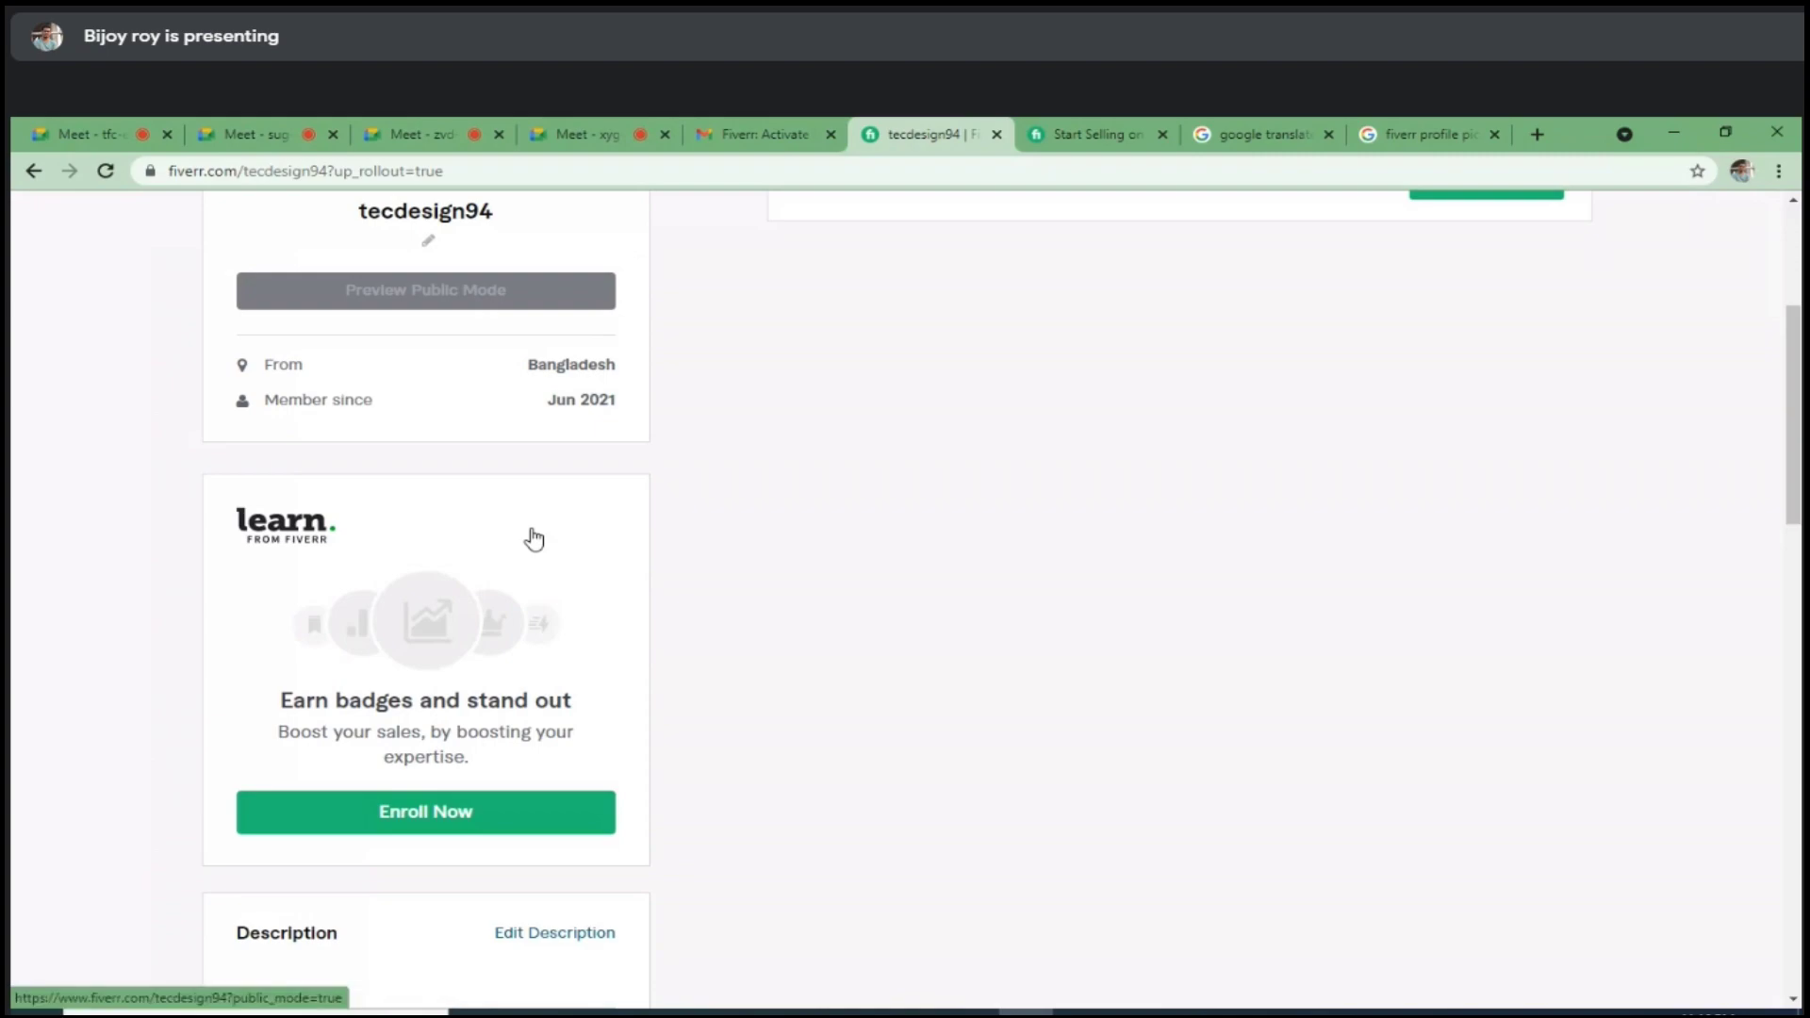
{"action": "scroll", "coordinate": [534, 539], "scroll_direction": "up", "scroll_amount": 2}
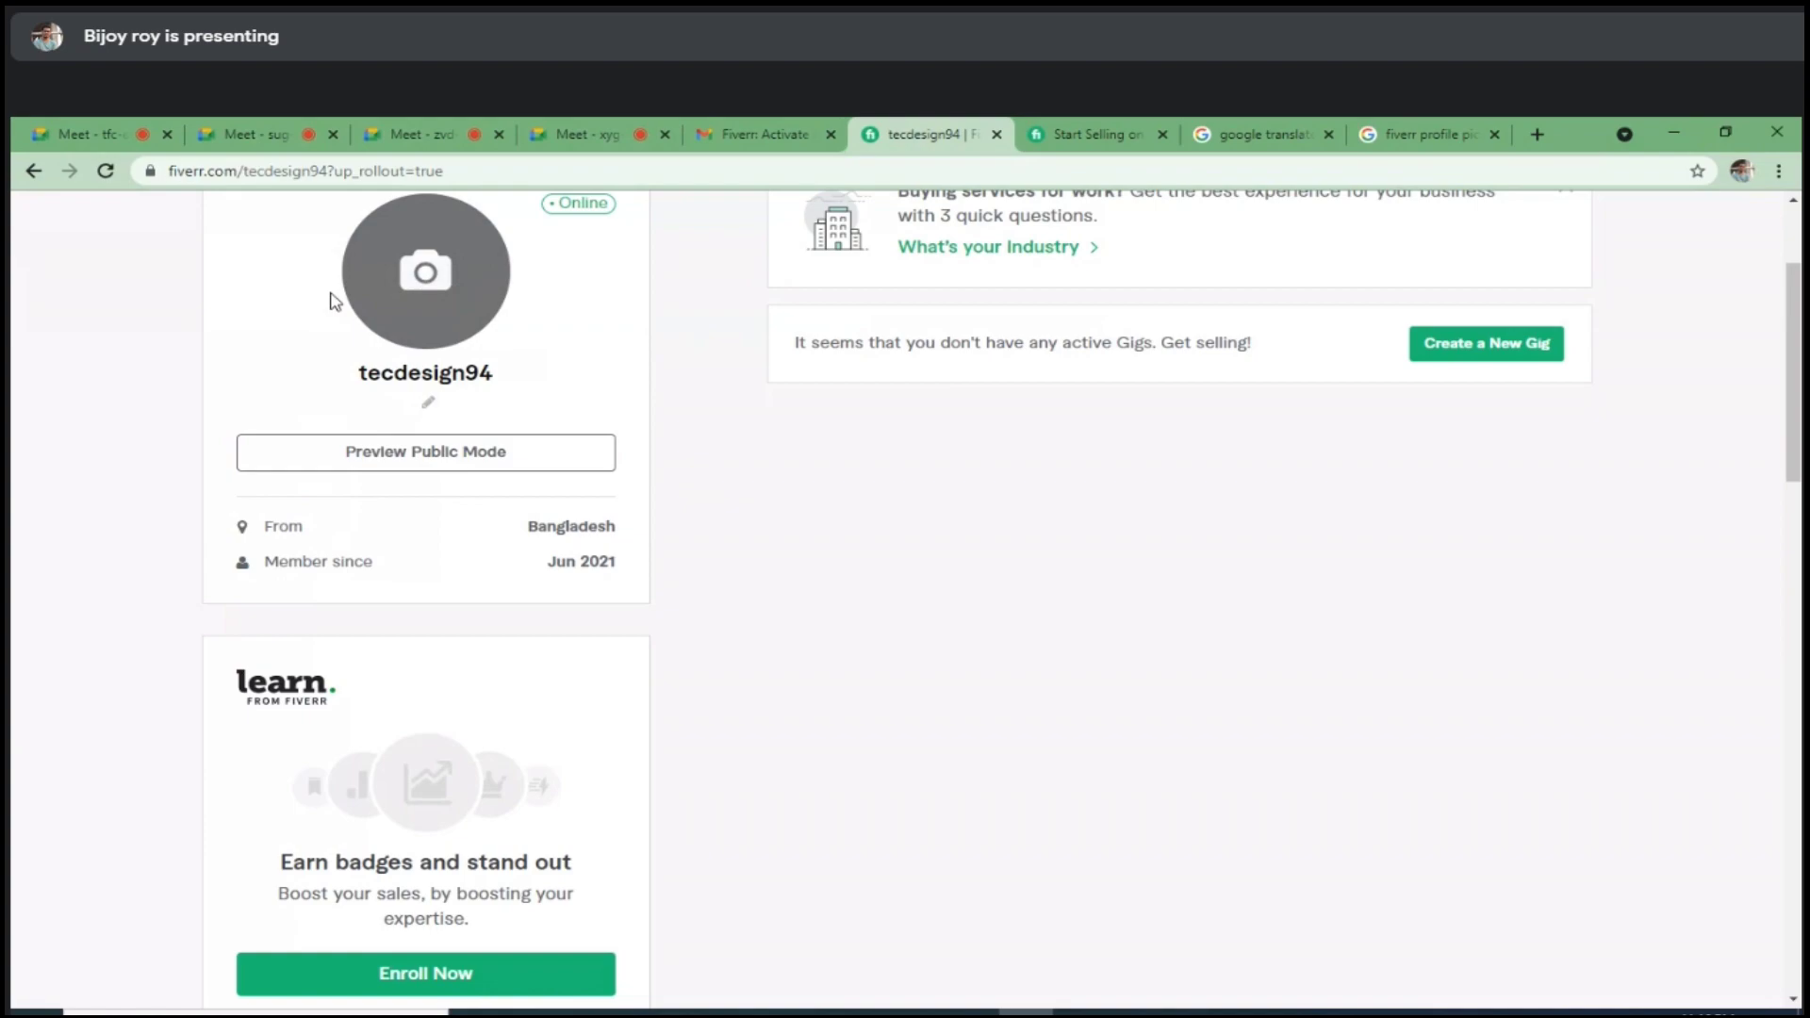
{"action": "scroll", "coordinate": [468, 515], "scroll_direction": "up", "scroll_amount": 1}
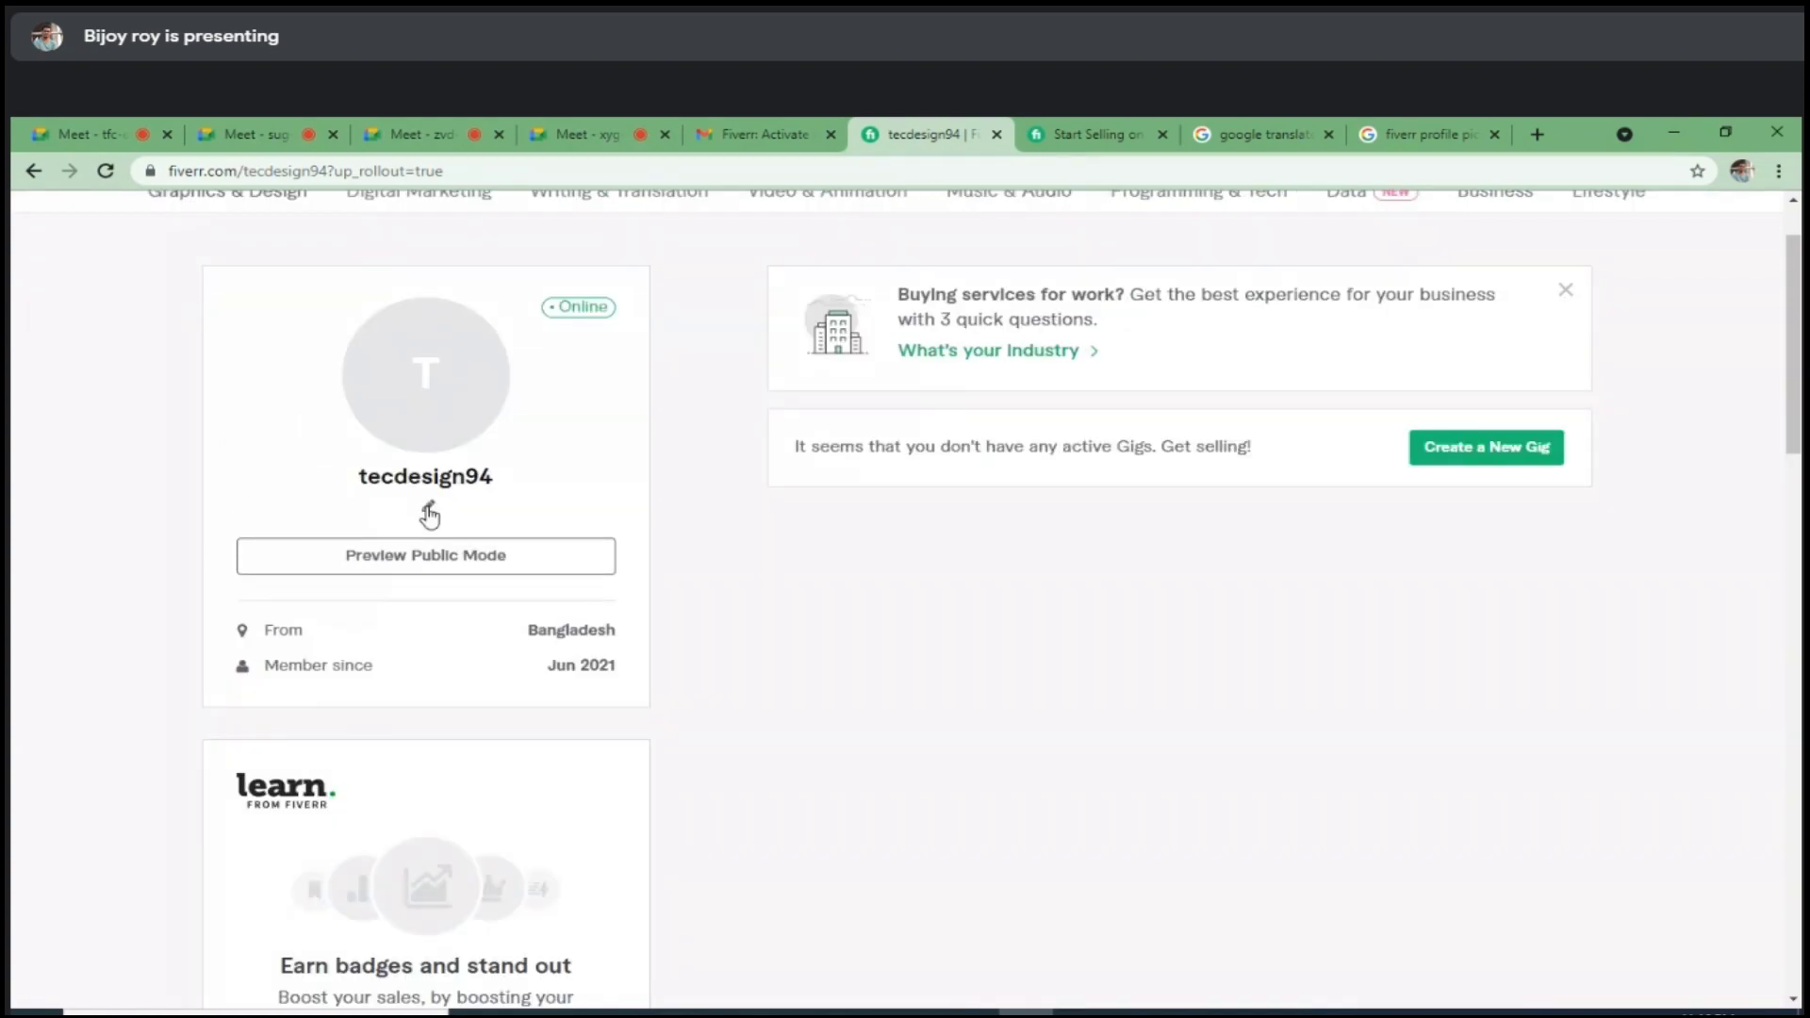
{"action": "left_click", "coordinate": [429, 515]}
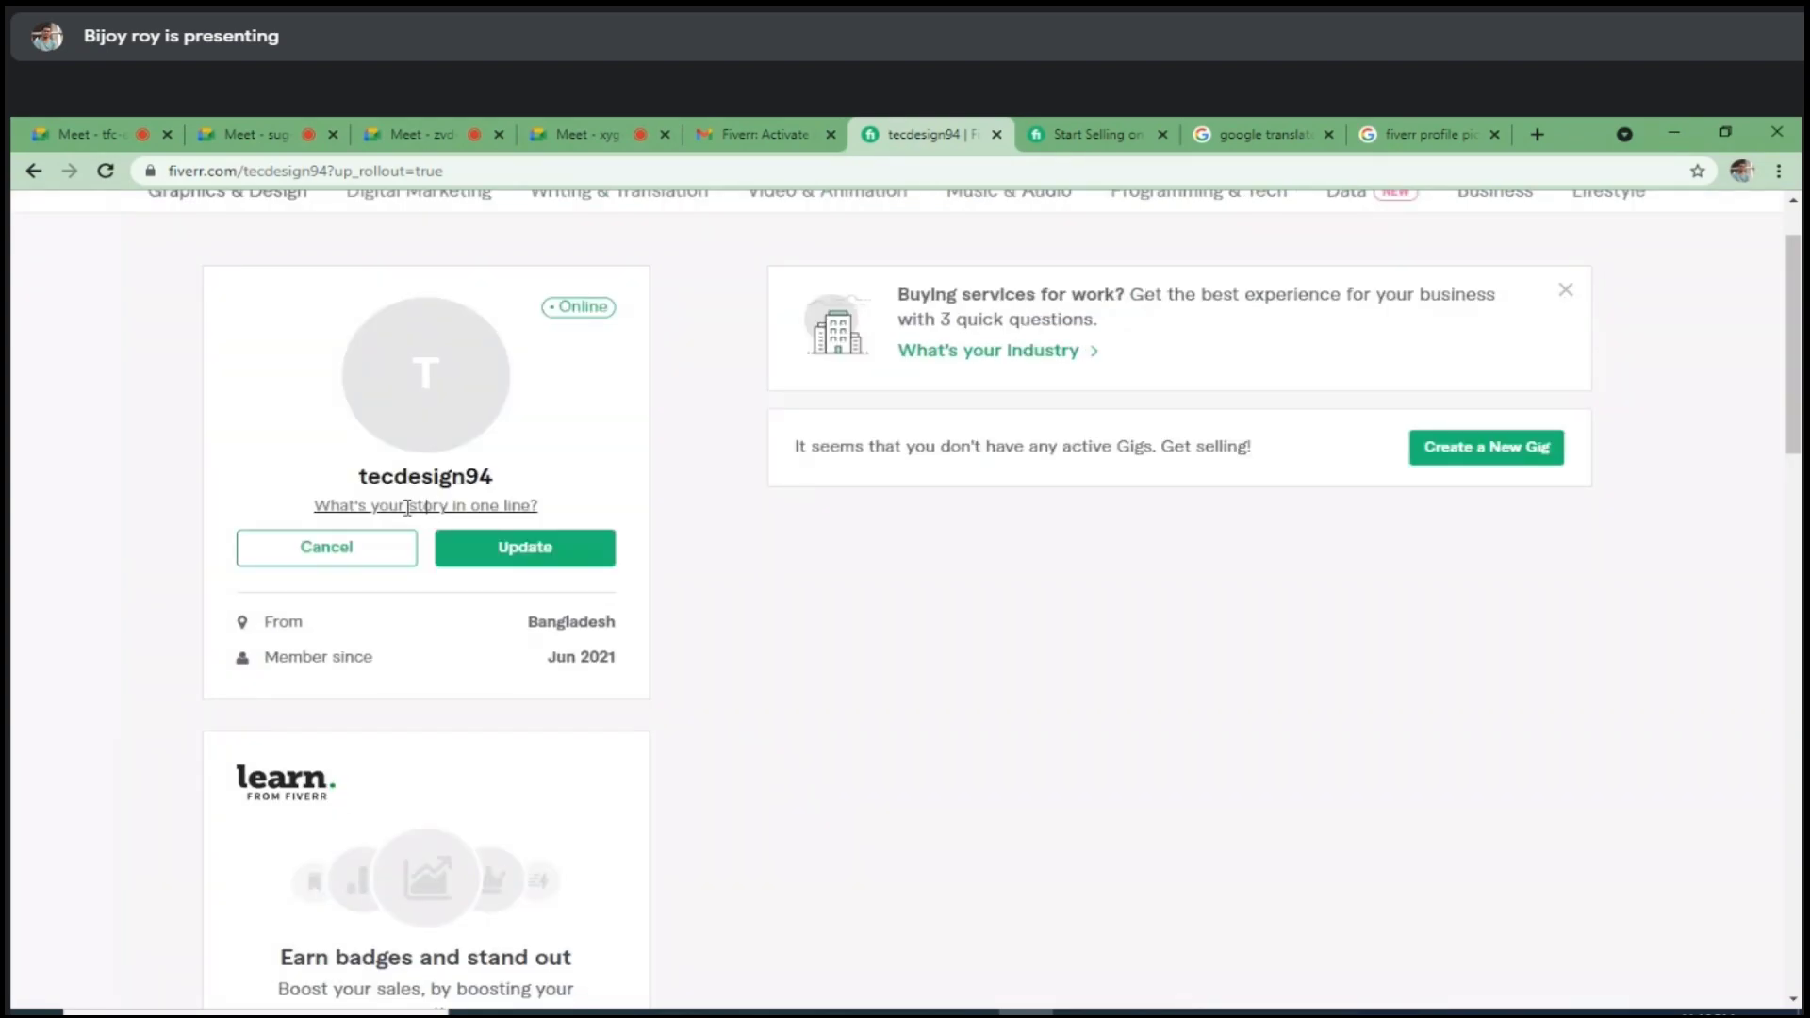